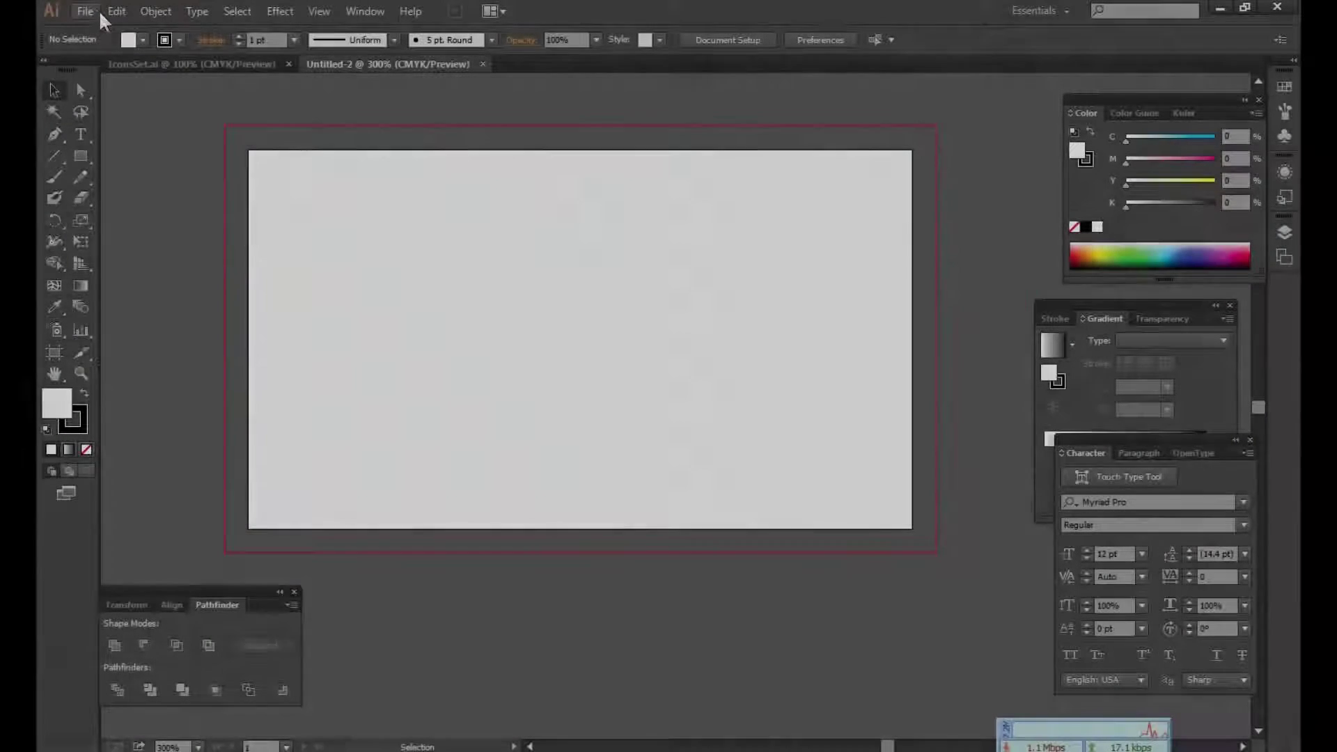
Step: Create a 3.5 × 2 in CMYK document with 0.125 in bleed and fit it in view
{"action": "left_click", "coordinate": [96, 11]}
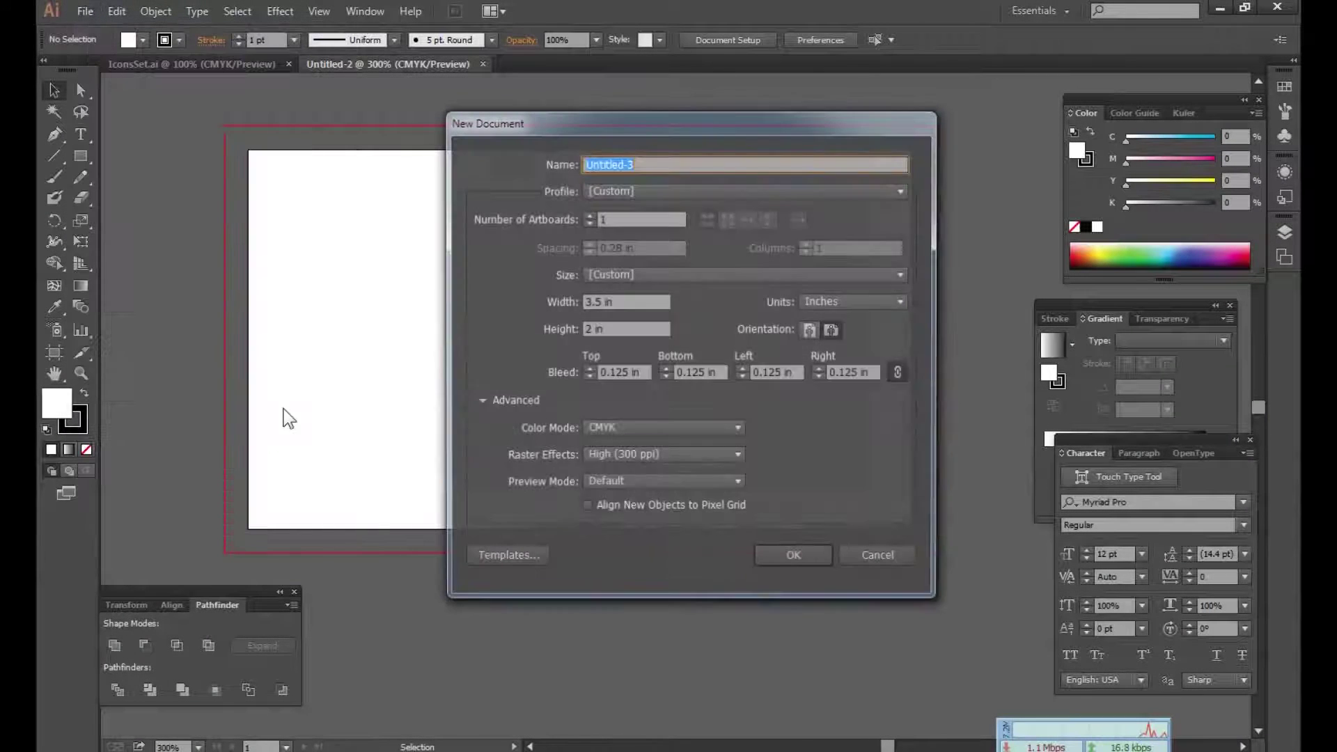
{"action": "left_click", "coordinate": [612, 301]}
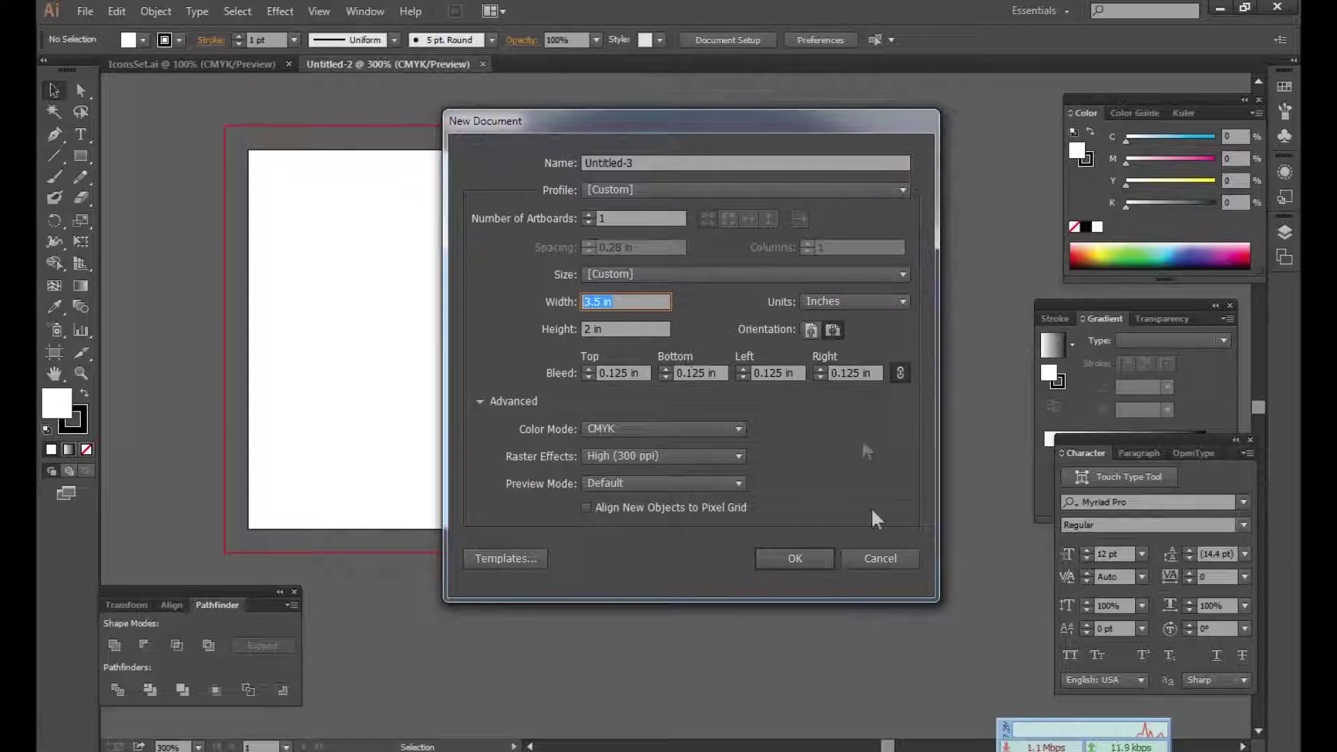
{"action": "left_click", "coordinate": [794, 560]}
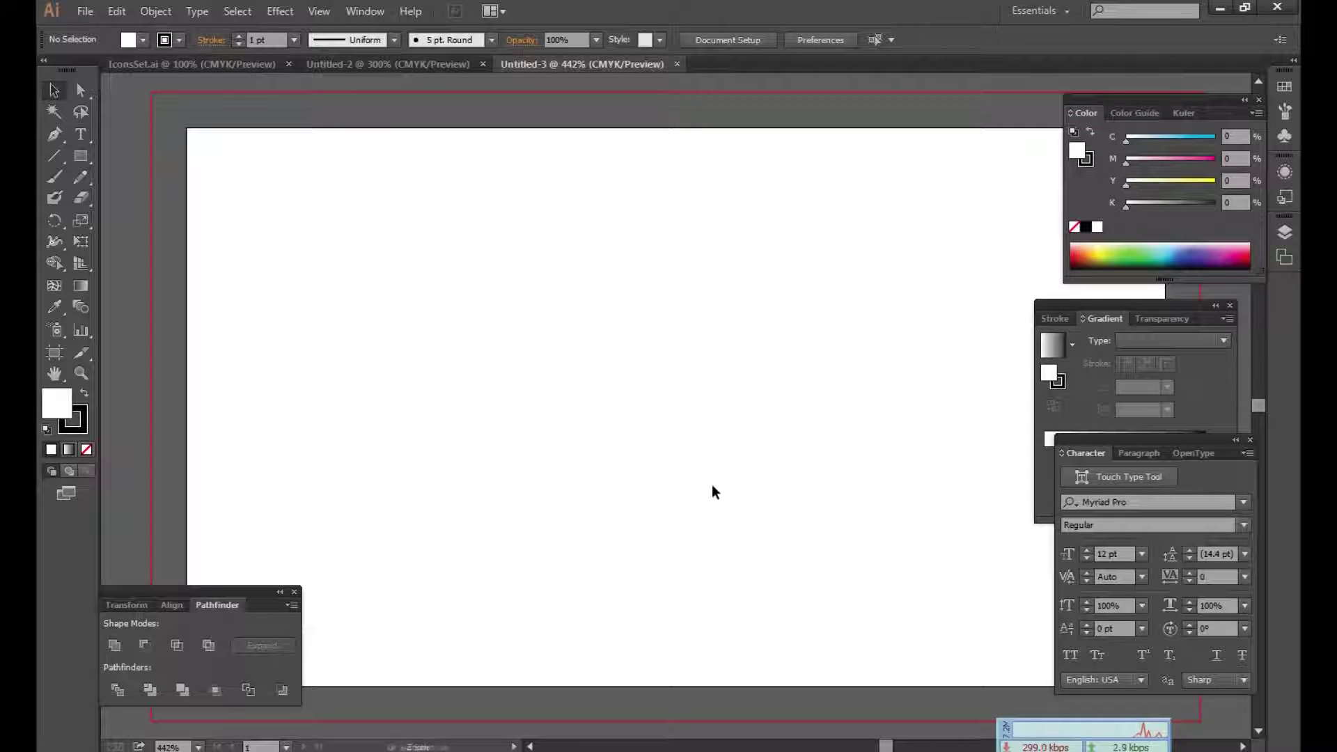
{"action": "key", "text": "ctrl+minus"}
{"action": "left_click", "coordinate": [81, 156]}
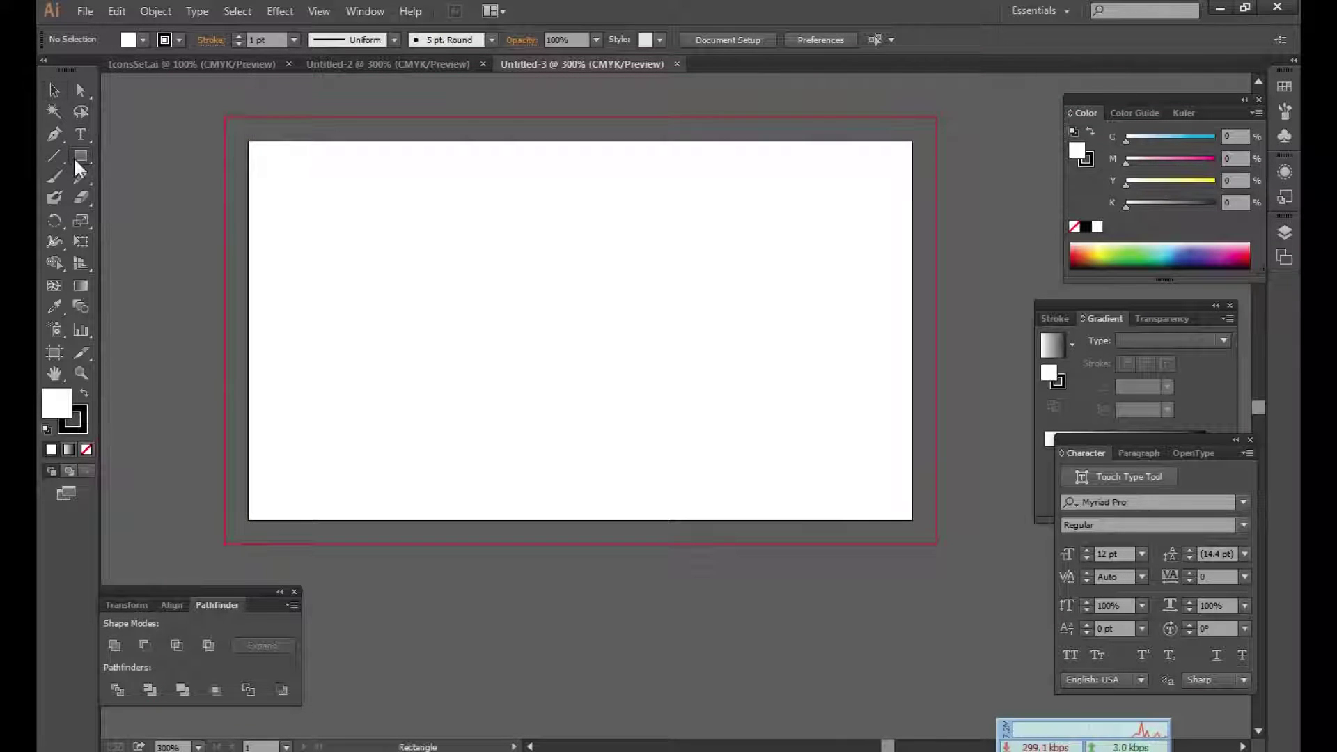
Step: Draw a strokeless white rectangle covering the card and its bleed
{"action": "mouse_move", "coordinate": [224, 117]}
{"action": "left_mouse_down"}
{"action": "mouse_move", "coordinate": [934, 562]}
{"action": "mouse_move", "coordinate": [933, 543]}
{"action": "left_mouse_up"}
{"action": "key", "text": "ctrl+minus"}
{"action": "mouse_move", "coordinate": [736, 554]}
{"action": "left_mouse_down"}
{"action": "mouse_move", "coordinate": [591, 422]}
{"action": "mouse_move", "coordinate": [666, 514]}
{"action": "left_mouse_up"}
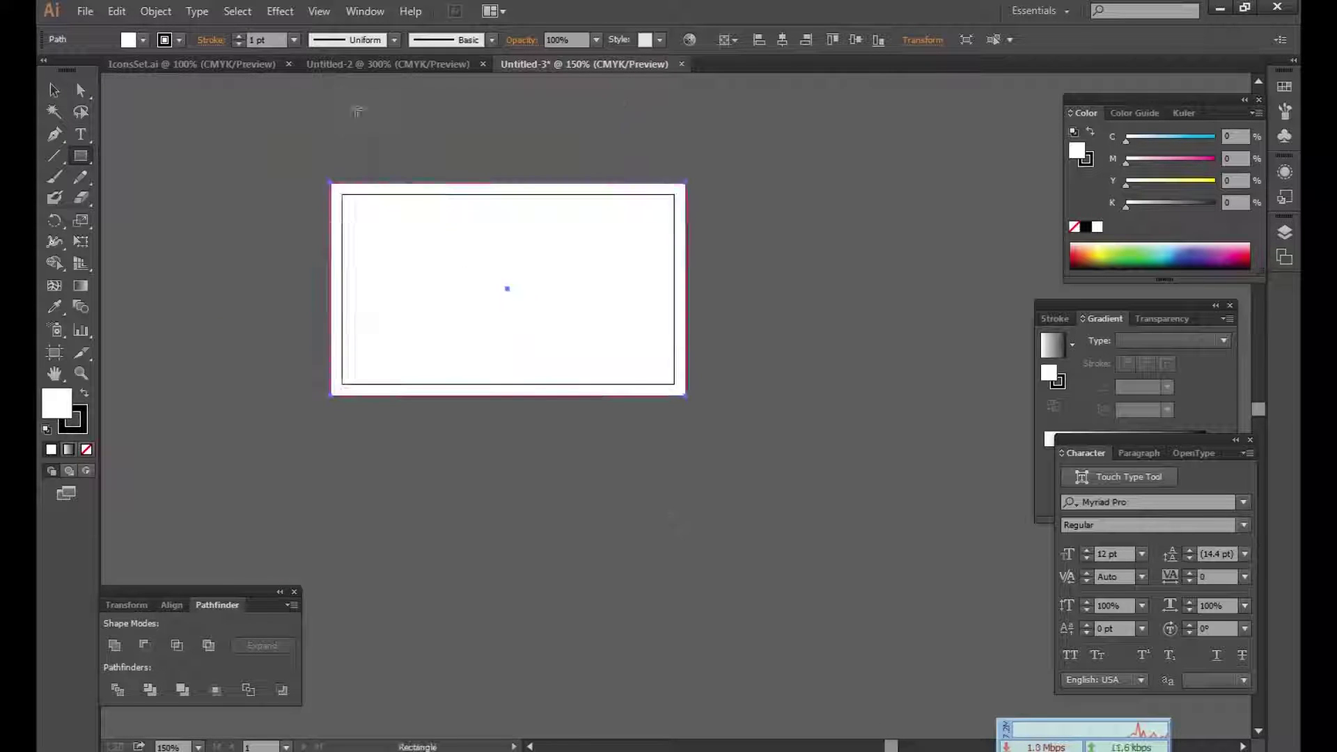
{"action": "key", "text": "slash"}
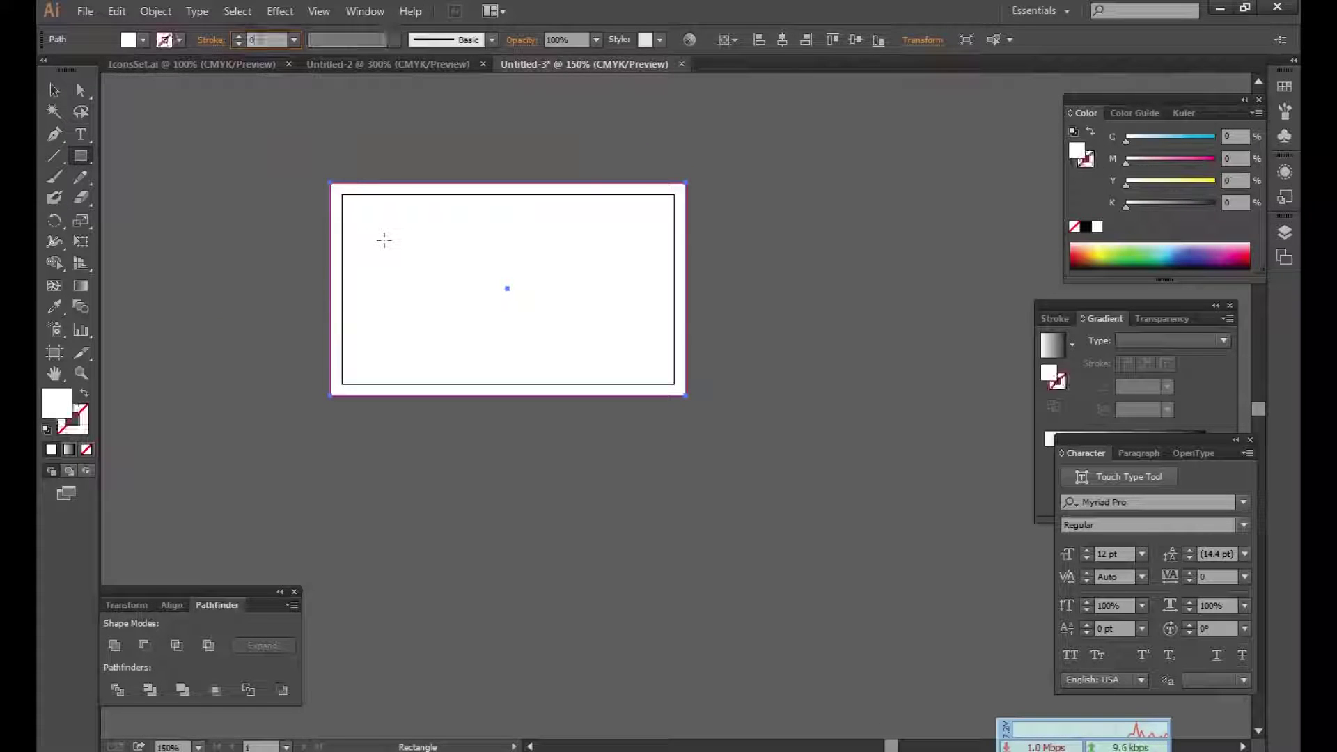
{"action": "key", "text": "v"}
{"action": "left_click", "coordinate": [668, 531]}
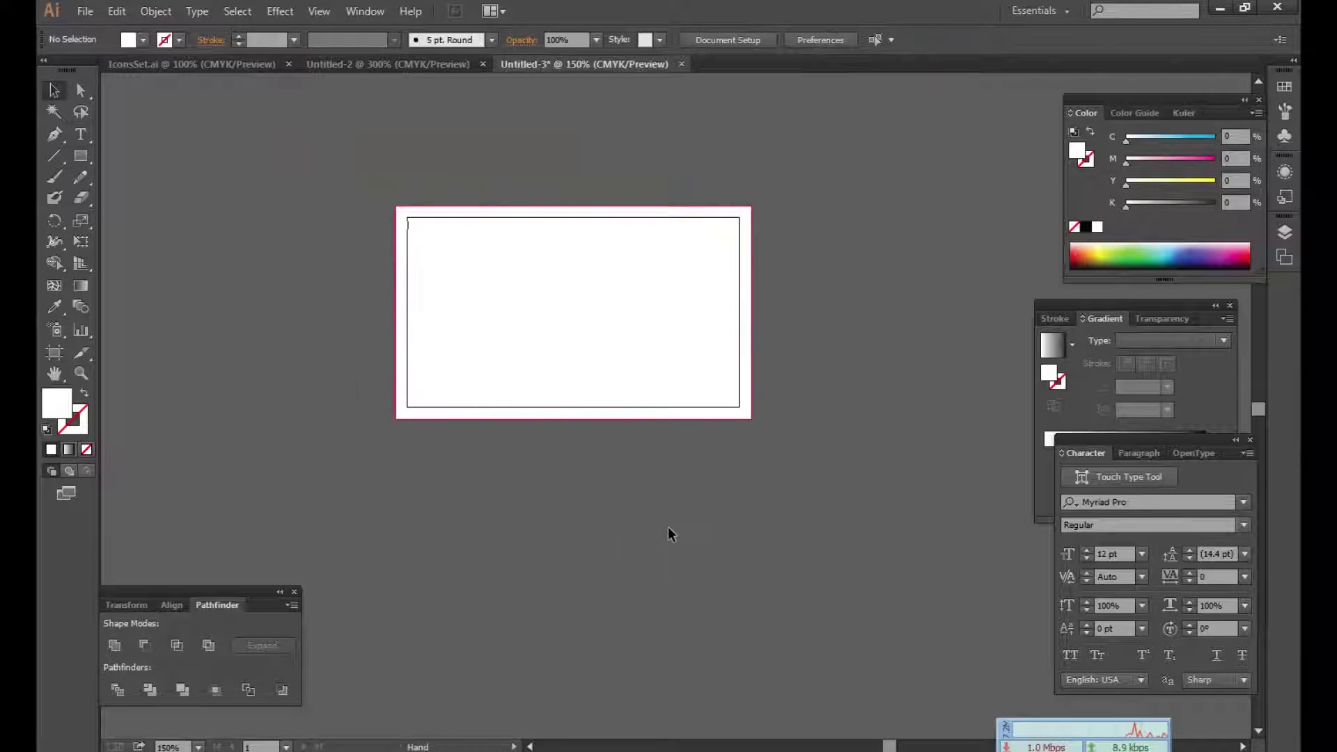
Step: At 200% zoom, draw a wide band across the card's middle past both edges
{"action": "key", "text": "ctrl+plus"}
{"action": "left_click_drag", "start_coordinate": [561, 335], "coordinate": [560, 447]}
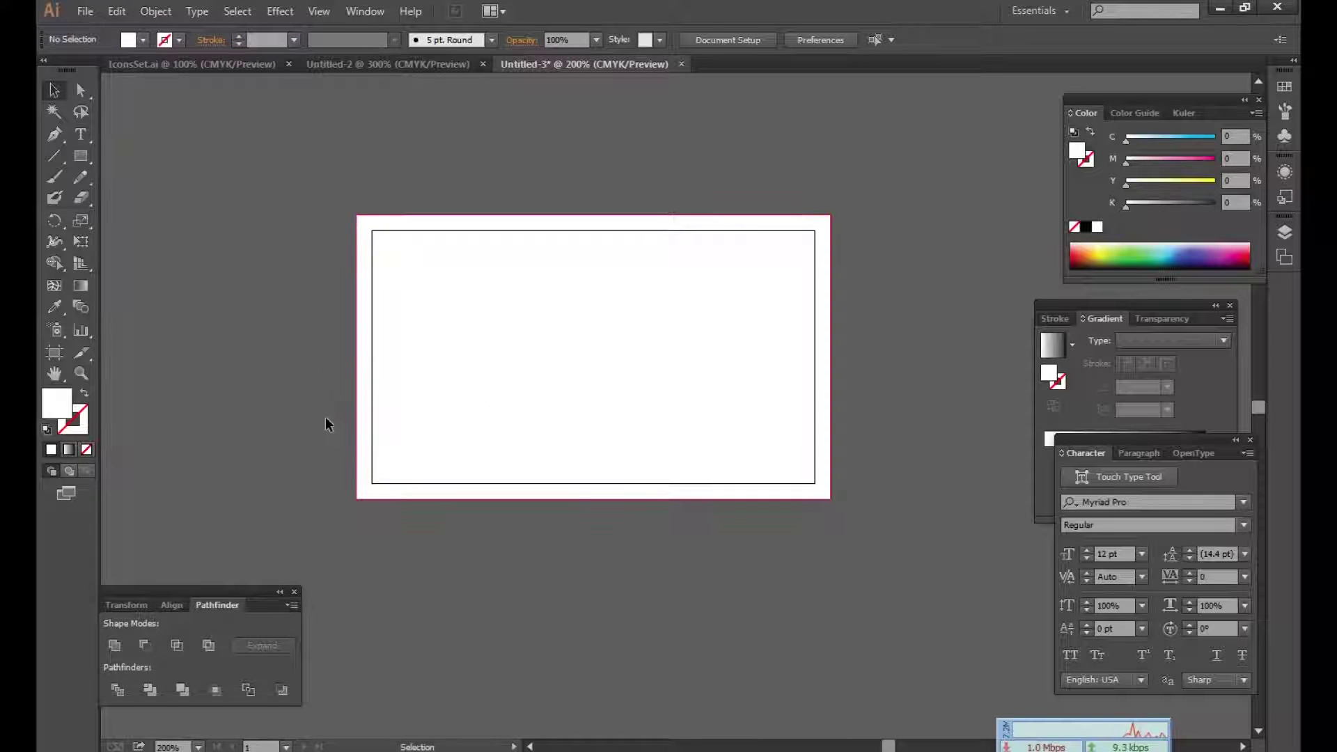
{"action": "left_click", "coordinate": [82, 156]}
{"action": "left_click_drag", "start_coordinate": [259, 256], "coordinate": [953, 443]}
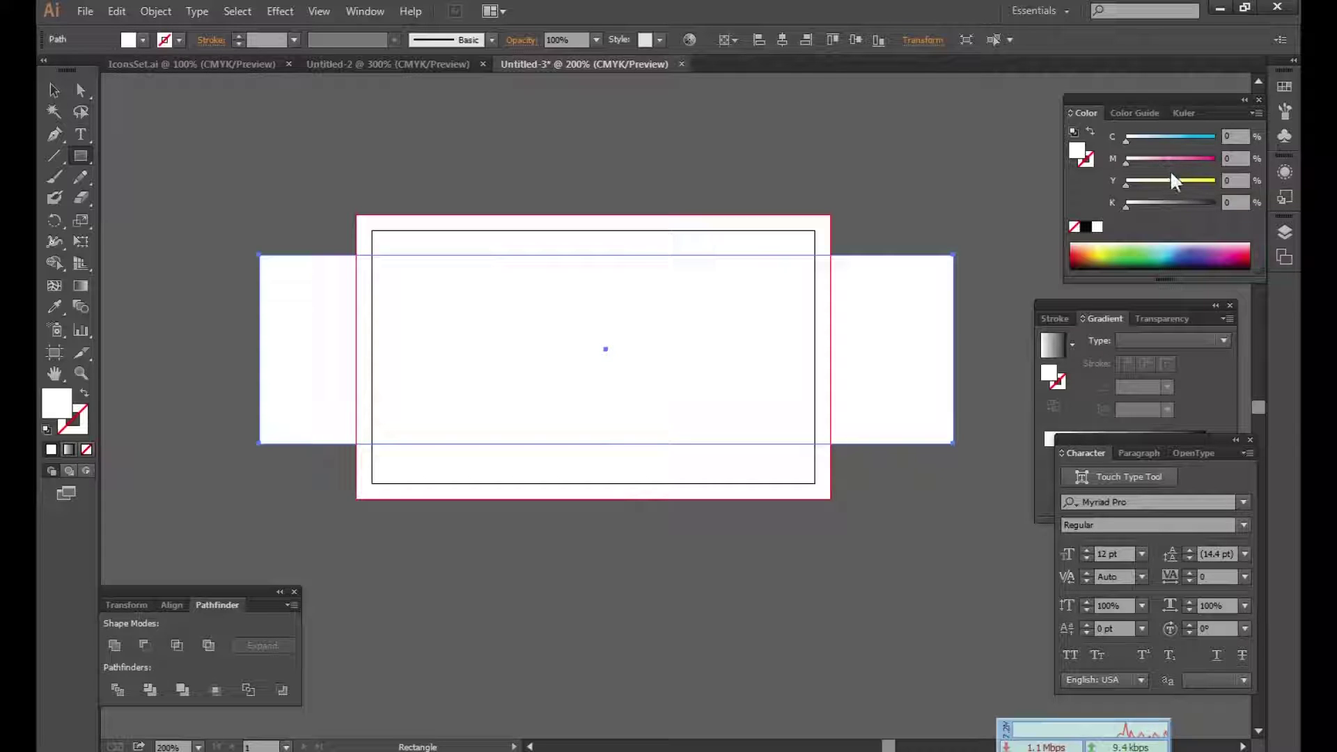
Step: Give the band a linear gradient and mix a red fill in CMYK
{"action": "left_click", "coordinate": [1104, 321]}
{"action": "left_click", "coordinate": [1135, 432]}
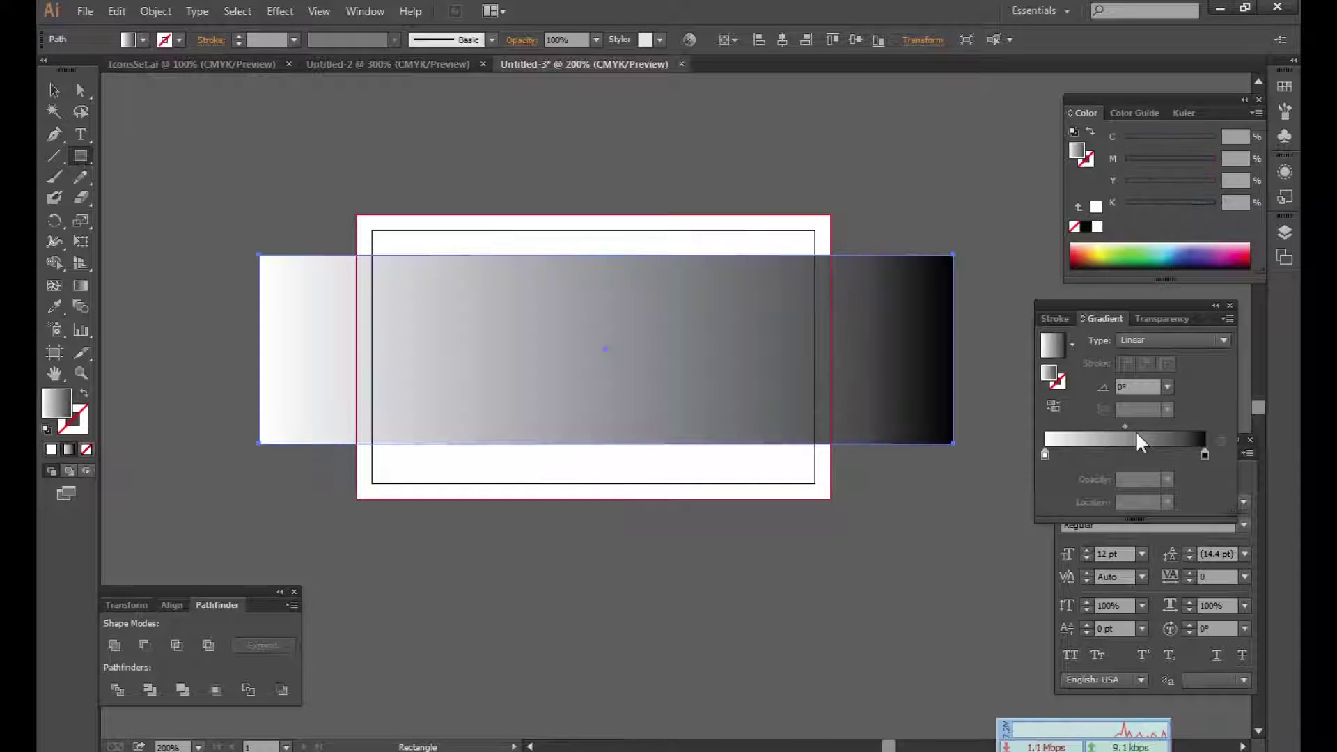
{"action": "left_click", "coordinate": [1256, 113]}
{"action": "left_click", "coordinate": [1099, 191]}
{"action": "mouse_move", "coordinate": [1128, 162]}
{"action": "left_mouse_down"}
{"action": "mouse_move", "coordinate": [1238, 179]}
{"action": "mouse_move", "coordinate": [1214, 161]}
{"action": "left_mouse_up"}
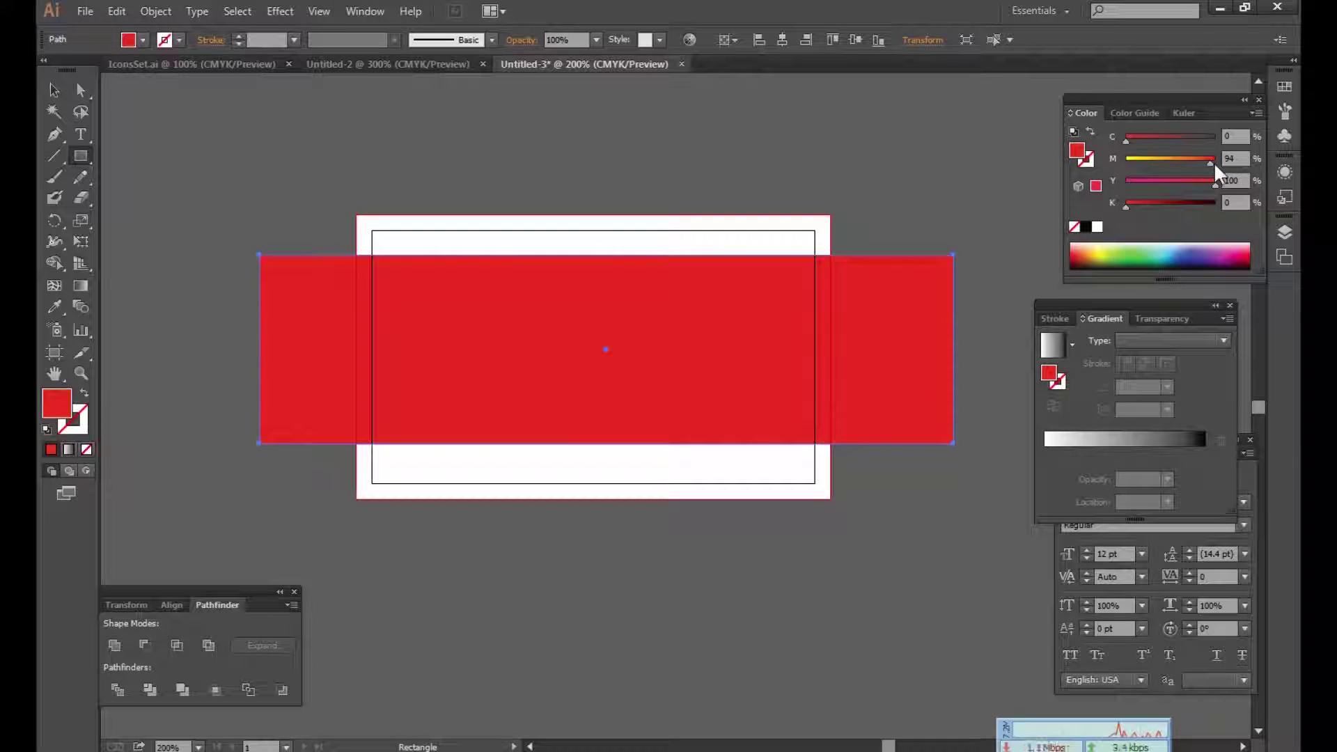
{"action": "left_click", "coordinate": [1142, 443]}
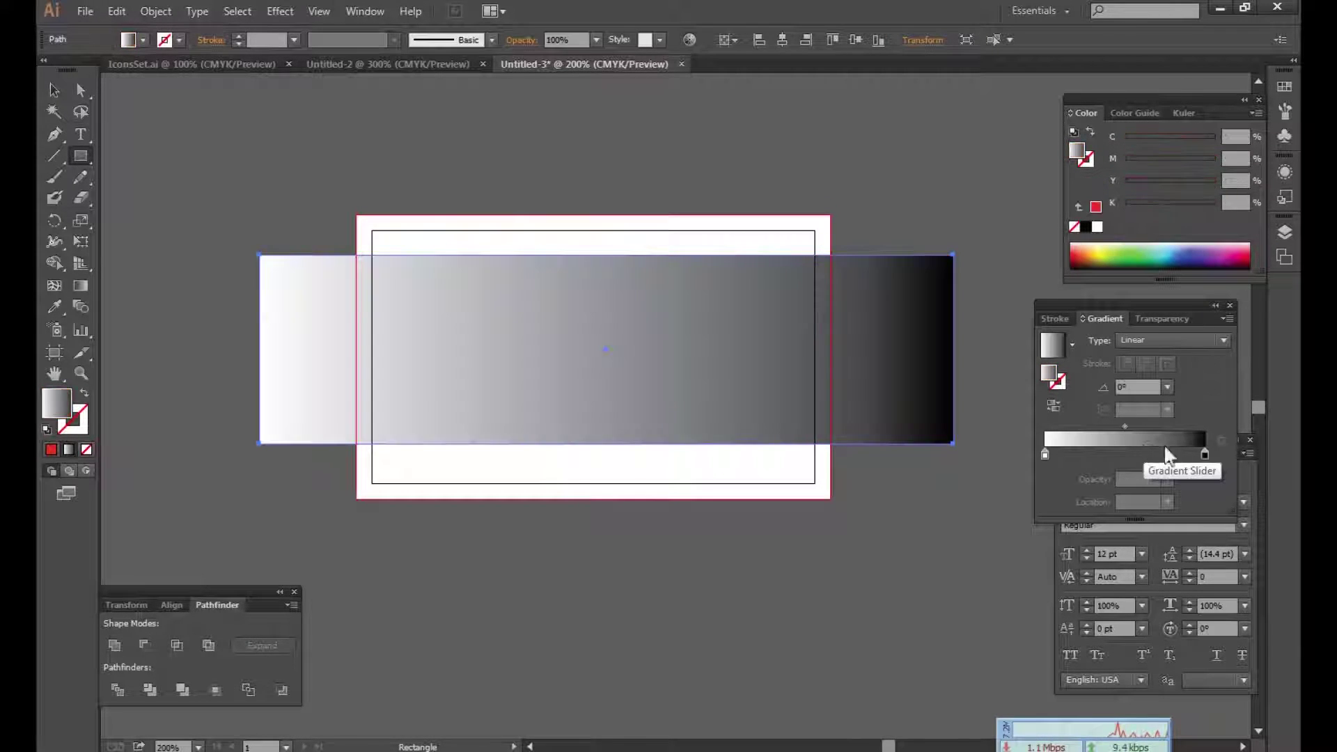
Step: Set the gradient's right stop to a deep red with magenta 95
{"action": "left_click", "coordinate": [1203, 455]}
{"action": "left_click", "coordinate": [1255, 113]}
{"action": "left_click", "coordinate": [1194, 201]}
{"action": "mouse_move", "coordinate": [1197, 158]}
{"action": "left_mouse_down"}
{"action": "mouse_move", "coordinate": [1218, 160]}
{"action": "mouse_move", "coordinate": [1215, 182]}
{"action": "mouse_move", "coordinate": [1126, 204]}
{"action": "left_mouse_up"}
{"action": "left_click", "coordinate": [1210, 157]}
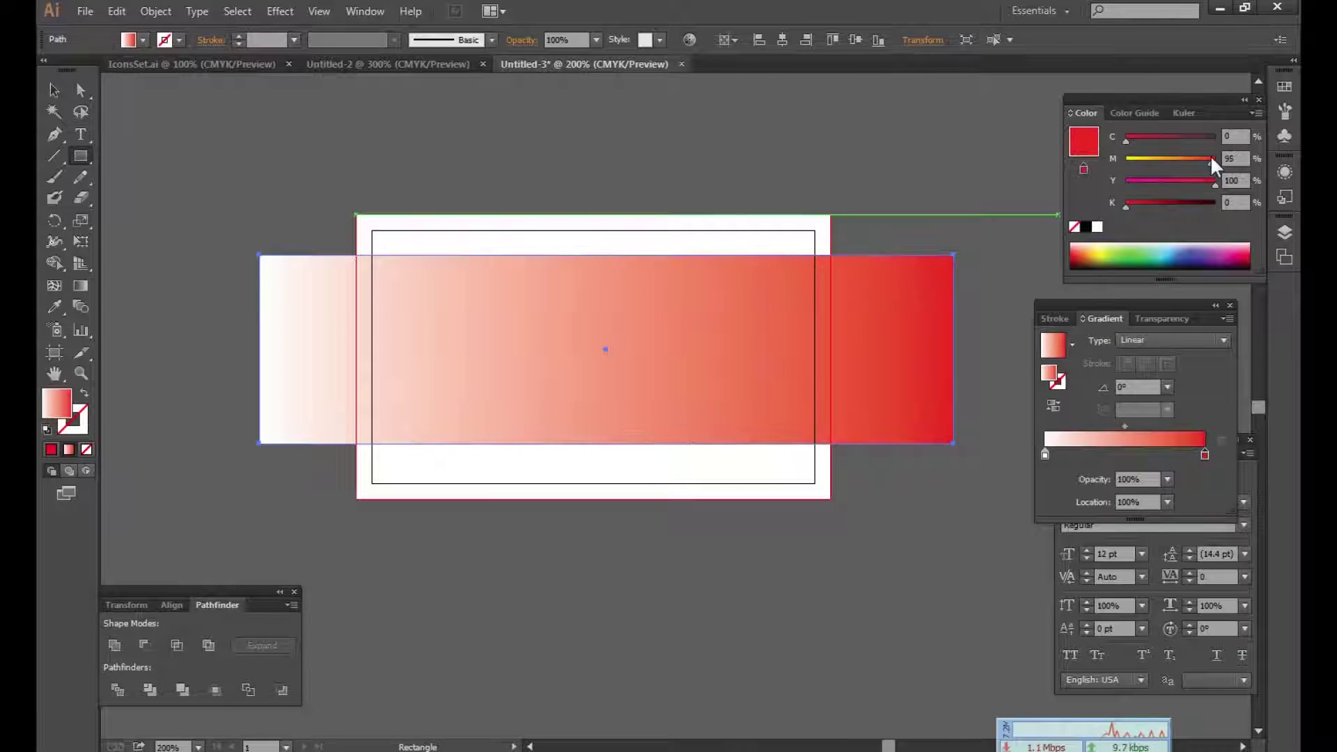
Step: Make the gradient's left stop orange-red, around magenta 85 and yellow 100
{"action": "left_click", "coordinate": [1044, 453]}
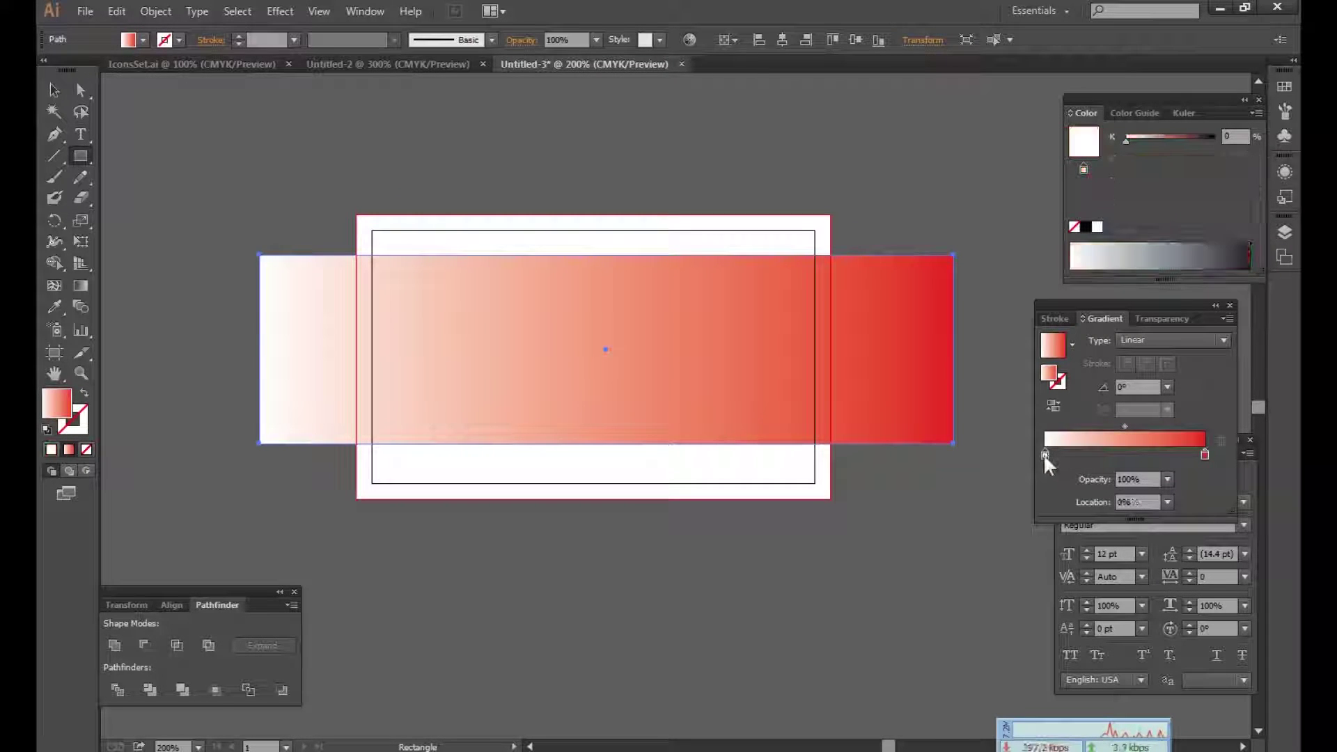
{"action": "left_click", "coordinate": [1255, 112]}
{"action": "left_click", "coordinate": [1116, 202]}
{"action": "mouse_move", "coordinate": [1125, 159]}
{"action": "left_mouse_down"}
{"action": "mouse_move", "coordinate": [1215, 158]}
{"action": "mouse_move", "coordinate": [1215, 183]}
{"action": "left_mouse_up"}
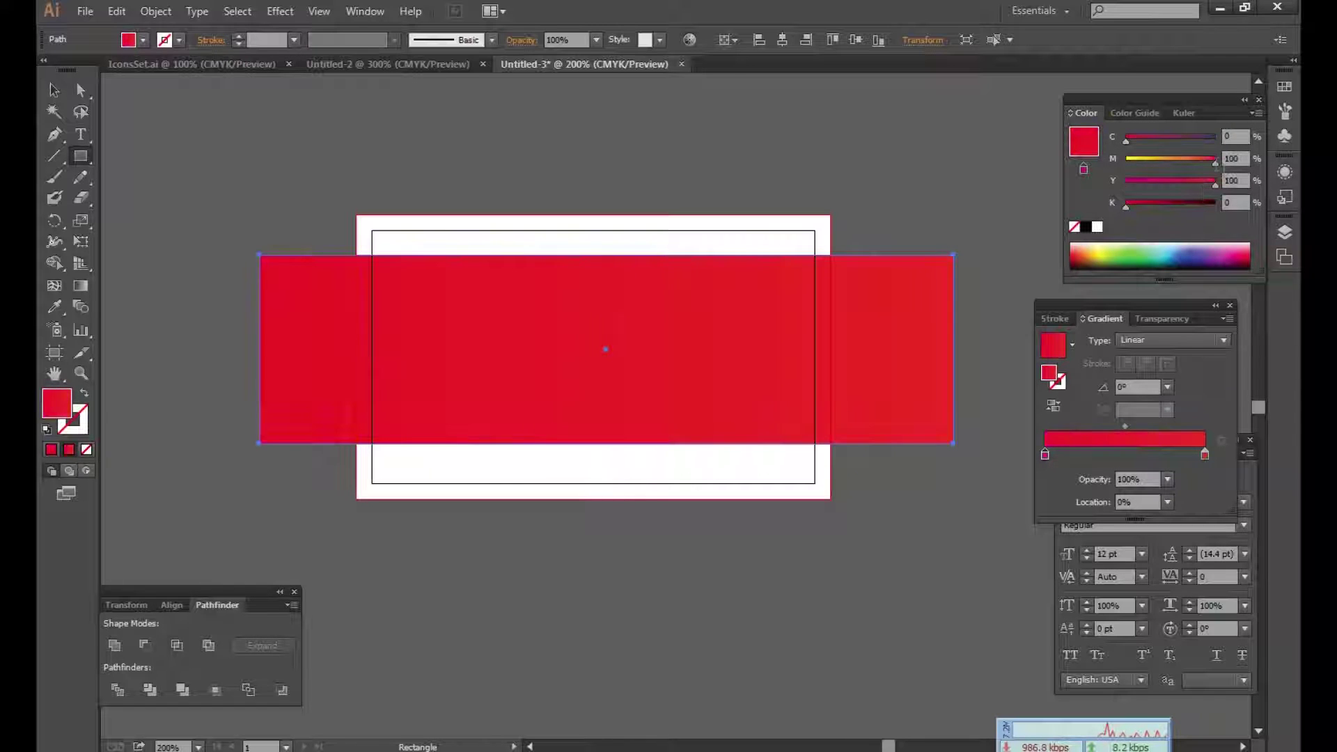
{"action": "left_click", "coordinate": [1210, 158]}
{"action": "left_click_drag", "start_coordinate": [1209, 157], "coordinate": [1201, 157]}
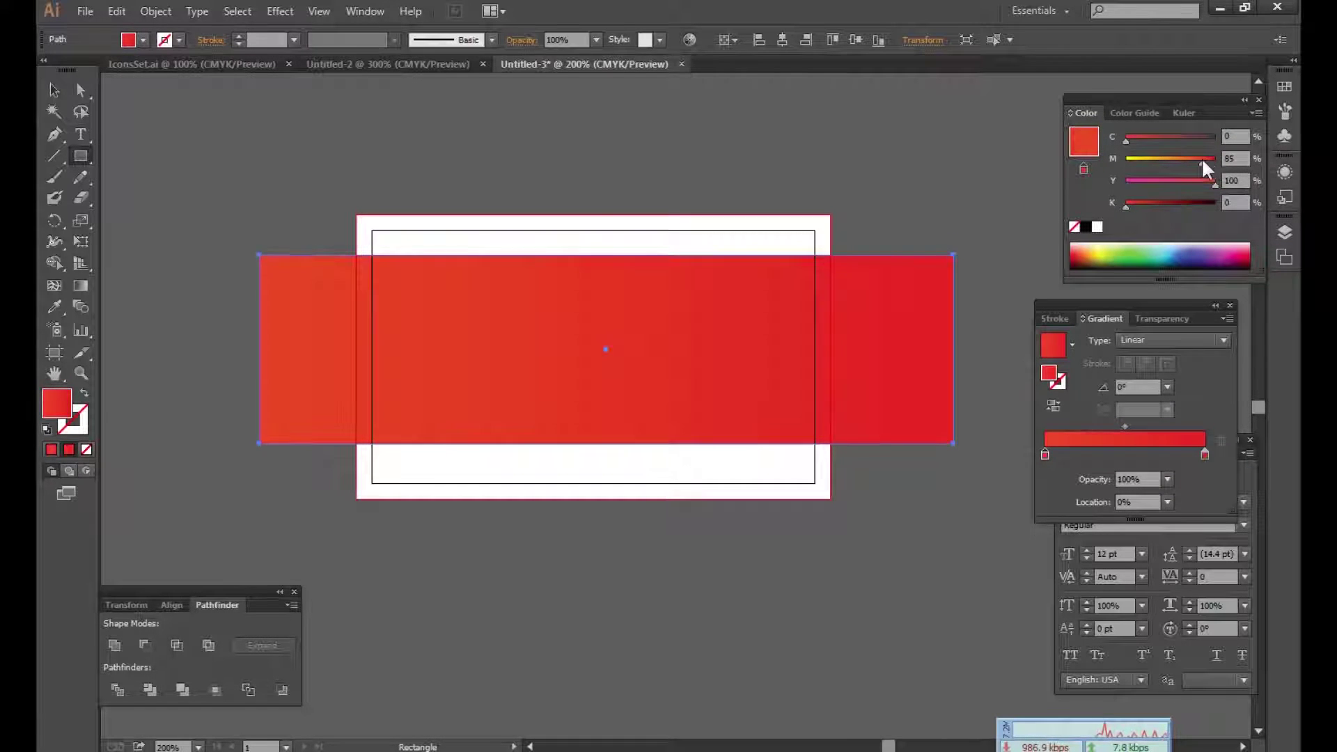
{"action": "left_click", "coordinate": [55, 90]}
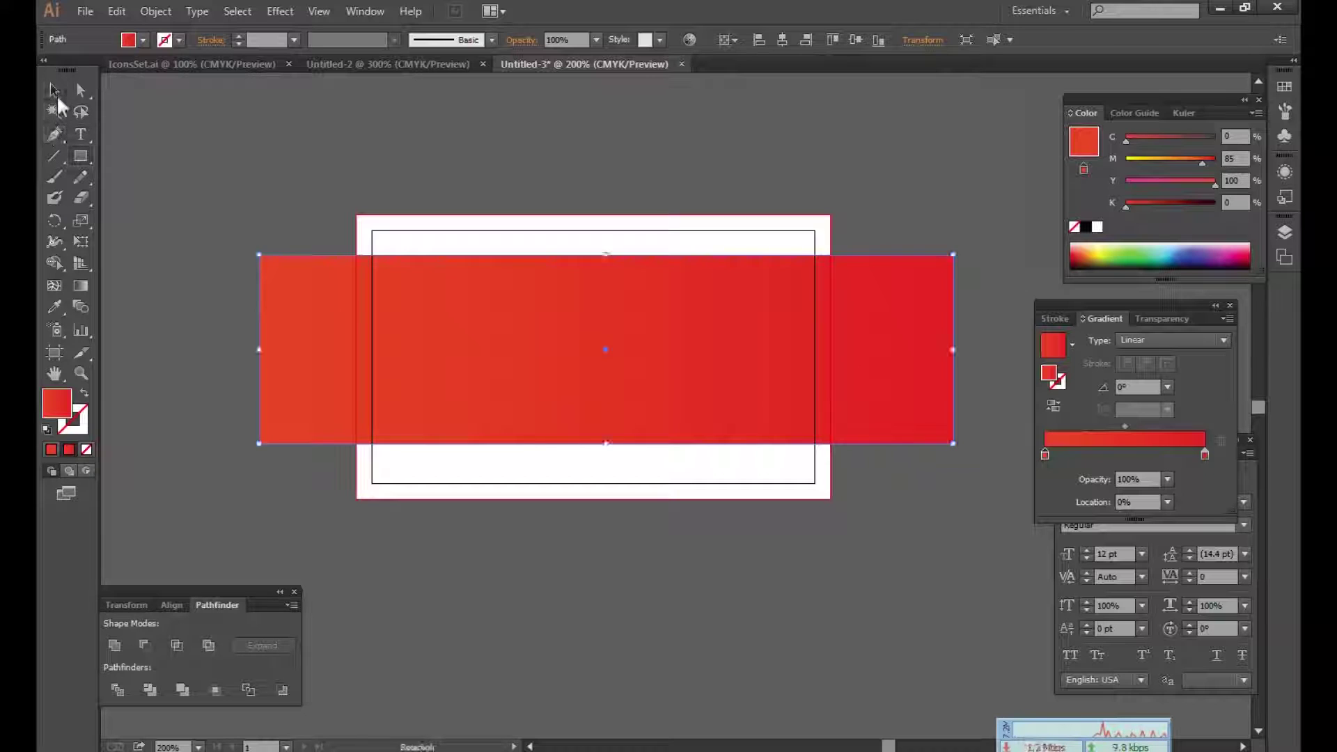
Step: Rotate the band about 43° and copy the white background rectangle
{"action": "left_click_drag", "start_coordinate": [605, 252], "coordinate": [516, 251]}
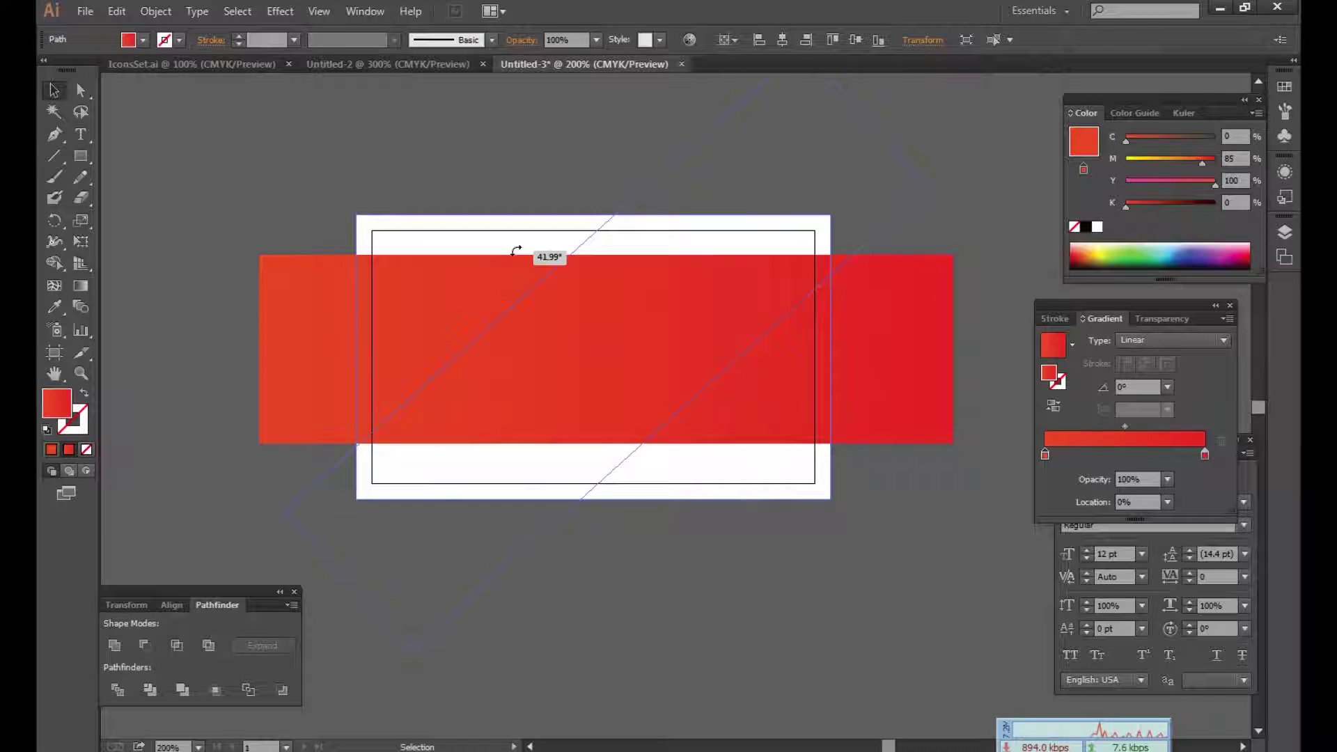
{"action": "left_click_drag", "start_coordinate": [511, 251], "coordinate": [513, 256]}
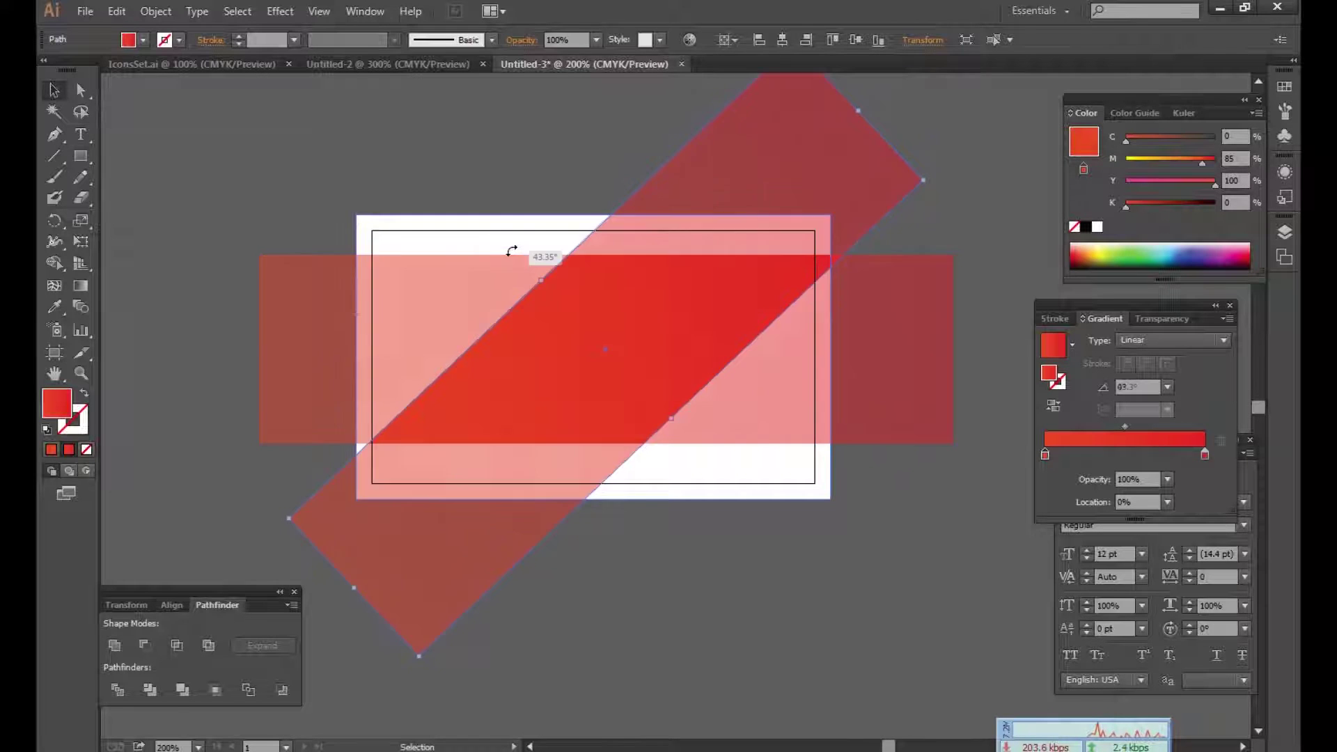
{"action": "left_click", "coordinate": [696, 532]}
{"action": "left_click", "coordinate": [489, 295]}
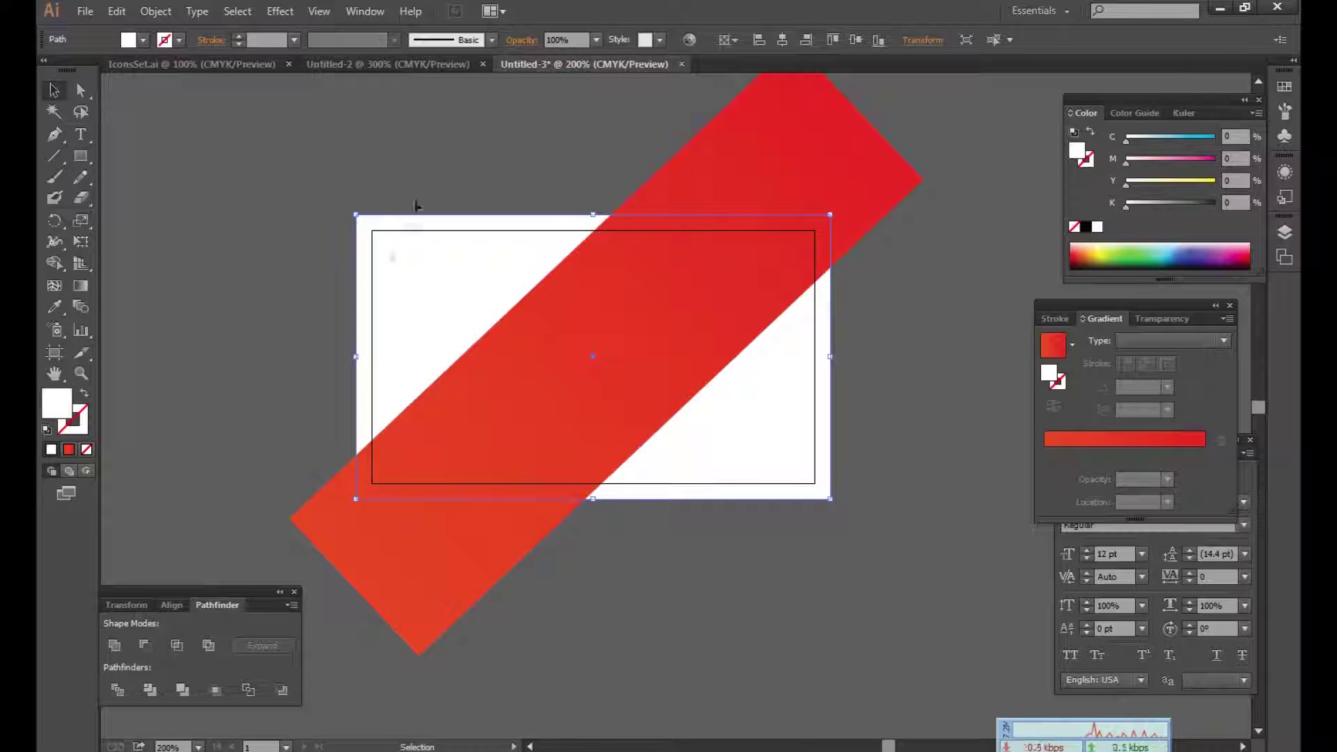
{"action": "left_click", "coordinate": [116, 12]}
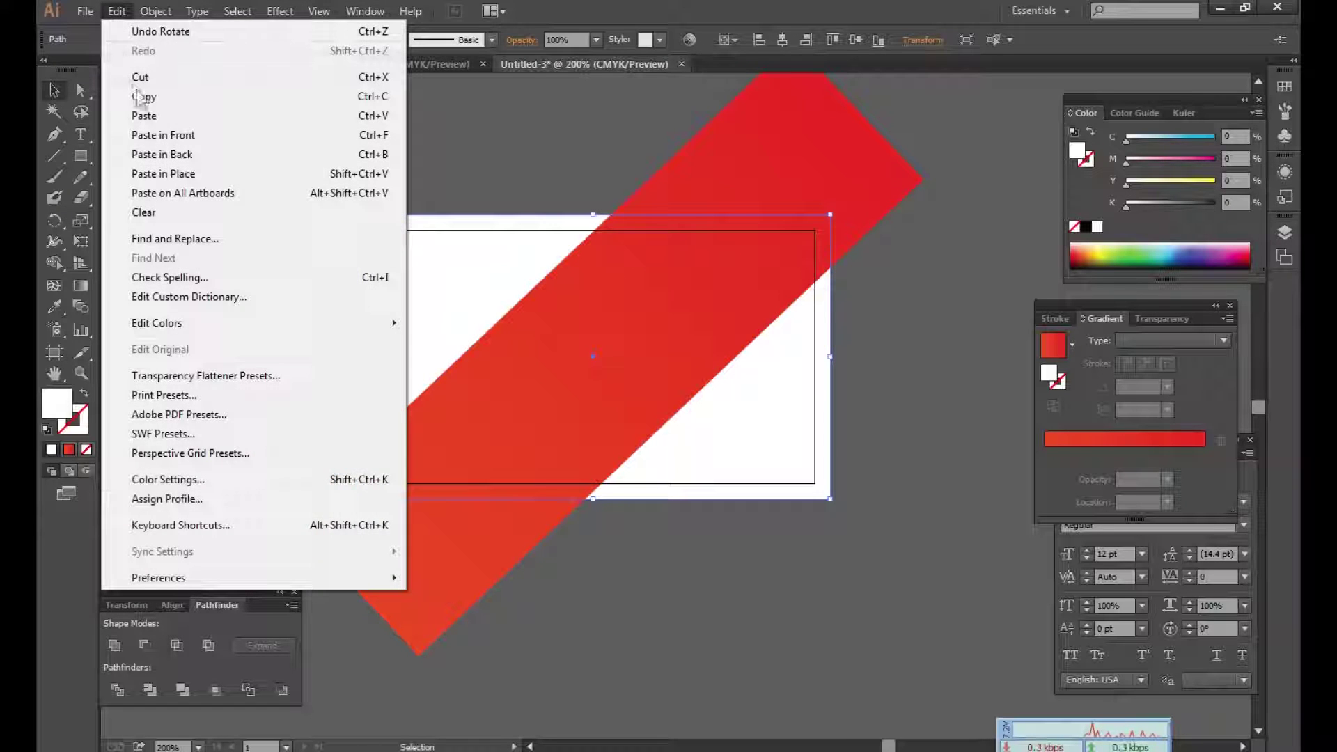
{"action": "left_click", "coordinate": [143, 98]}
Step: Trim the band to the card with Intersect, then paste the white background behind it
{"action": "left_click", "coordinate": [754, 146], "text": "shift"}
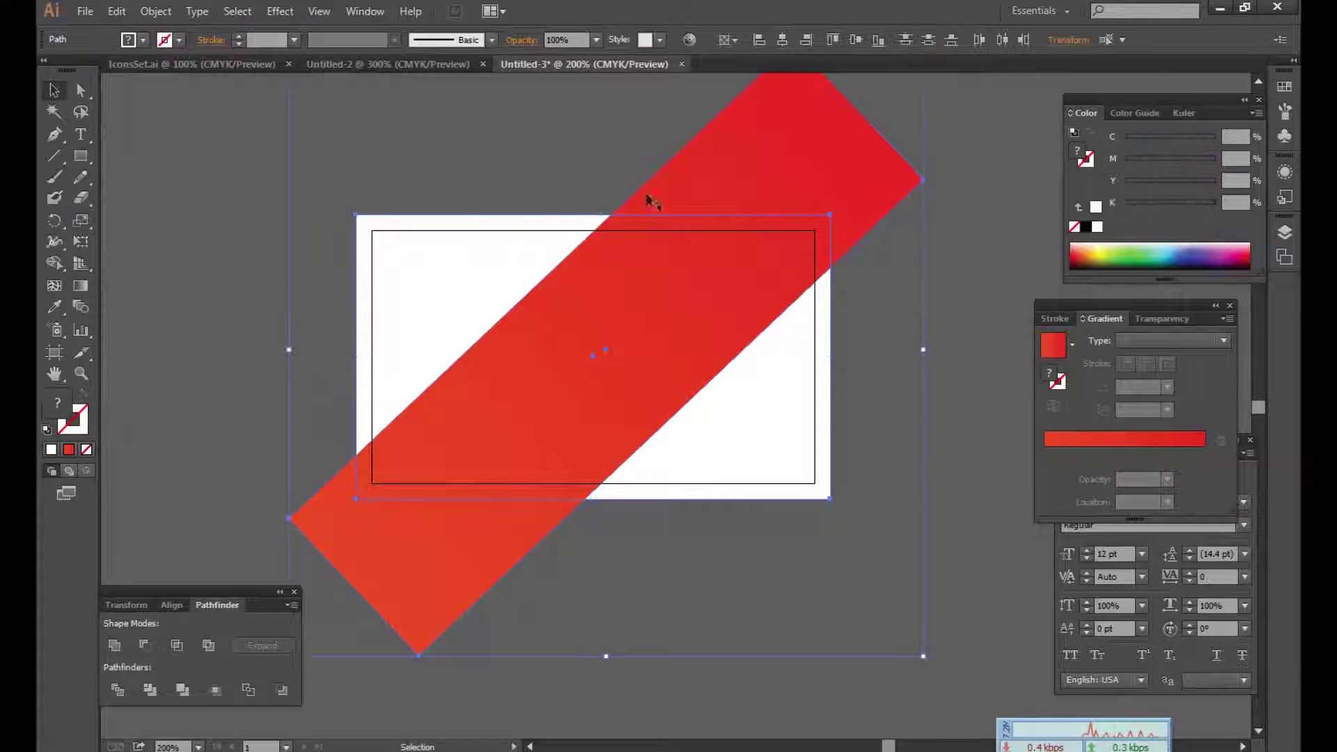
{"action": "left_click", "coordinate": [174, 645]}
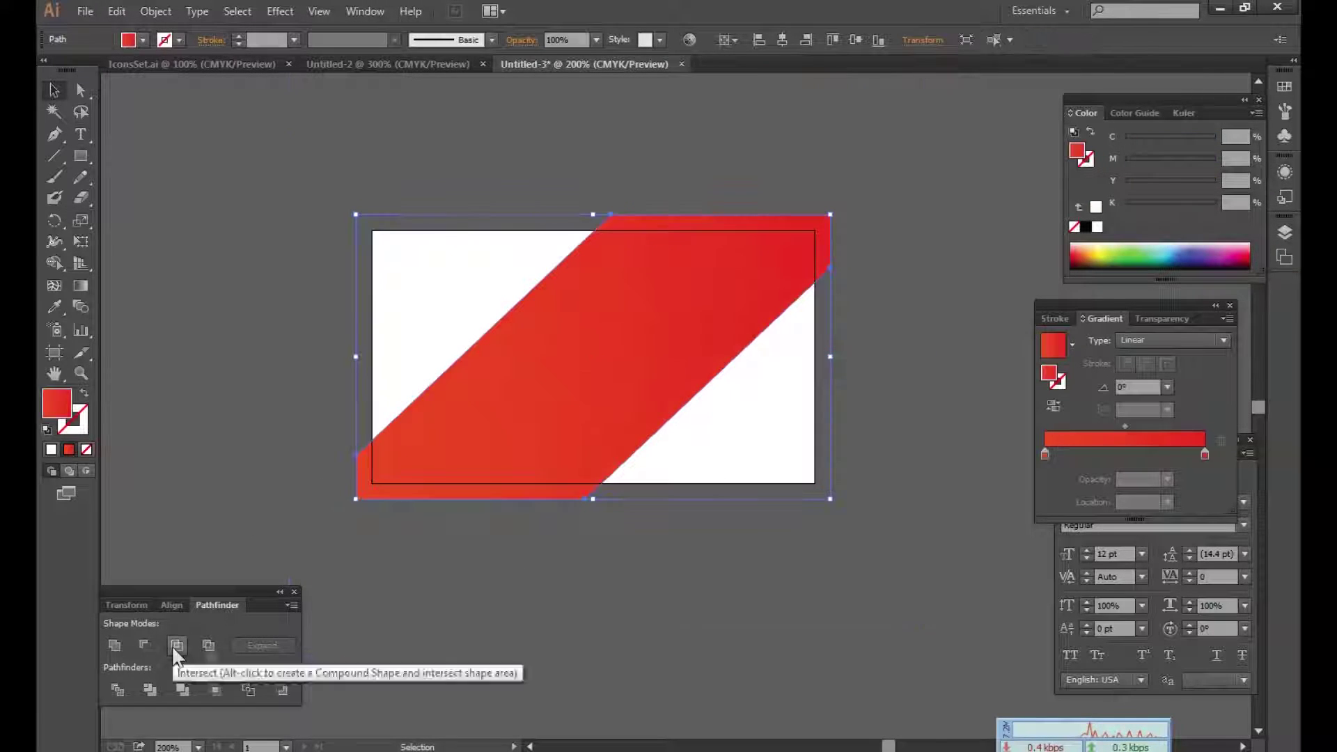
{"action": "left_click", "coordinate": [268, 366]}
{"action": "left_click", "coordinate": [116, 11]}
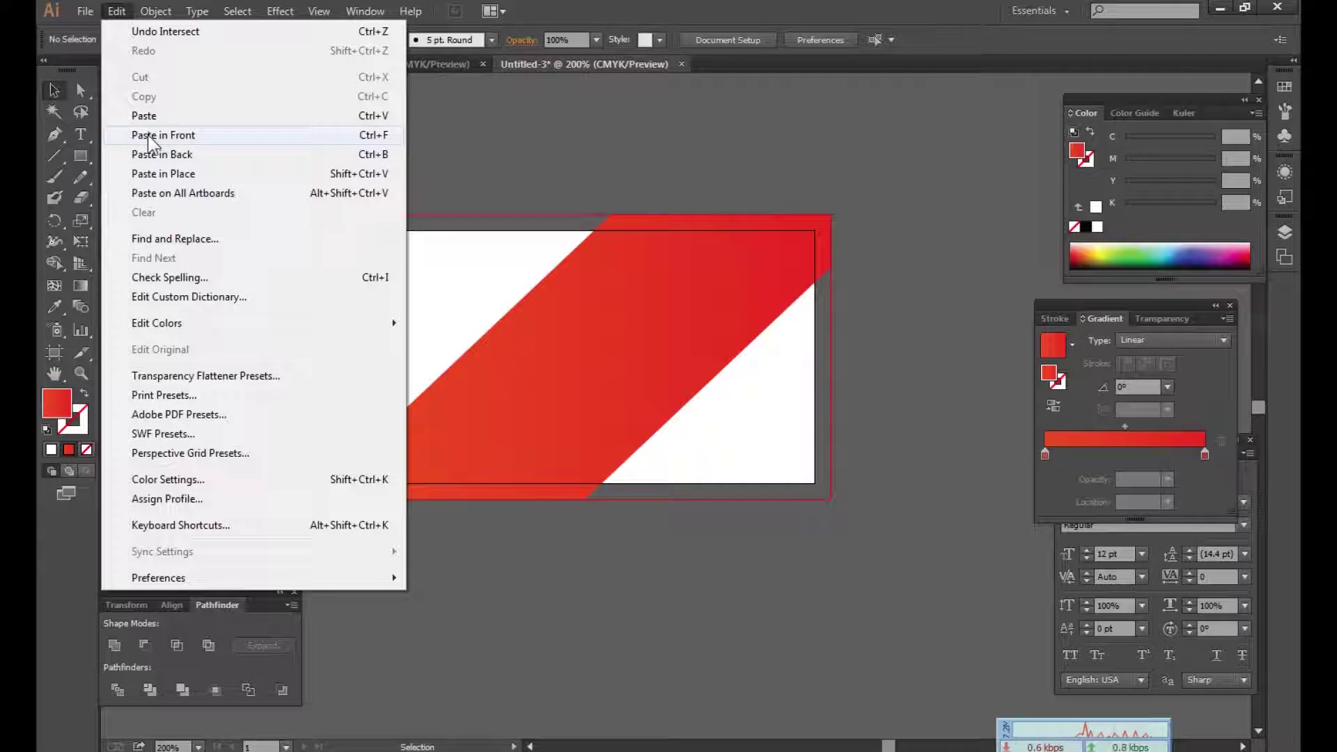
{"action": "left_click", "coordinate": [147, 135]}
{"action": "right_click", "coordinate": [486, 301]}
{"action": "mouse_move", "coordinate": [535, 553]}
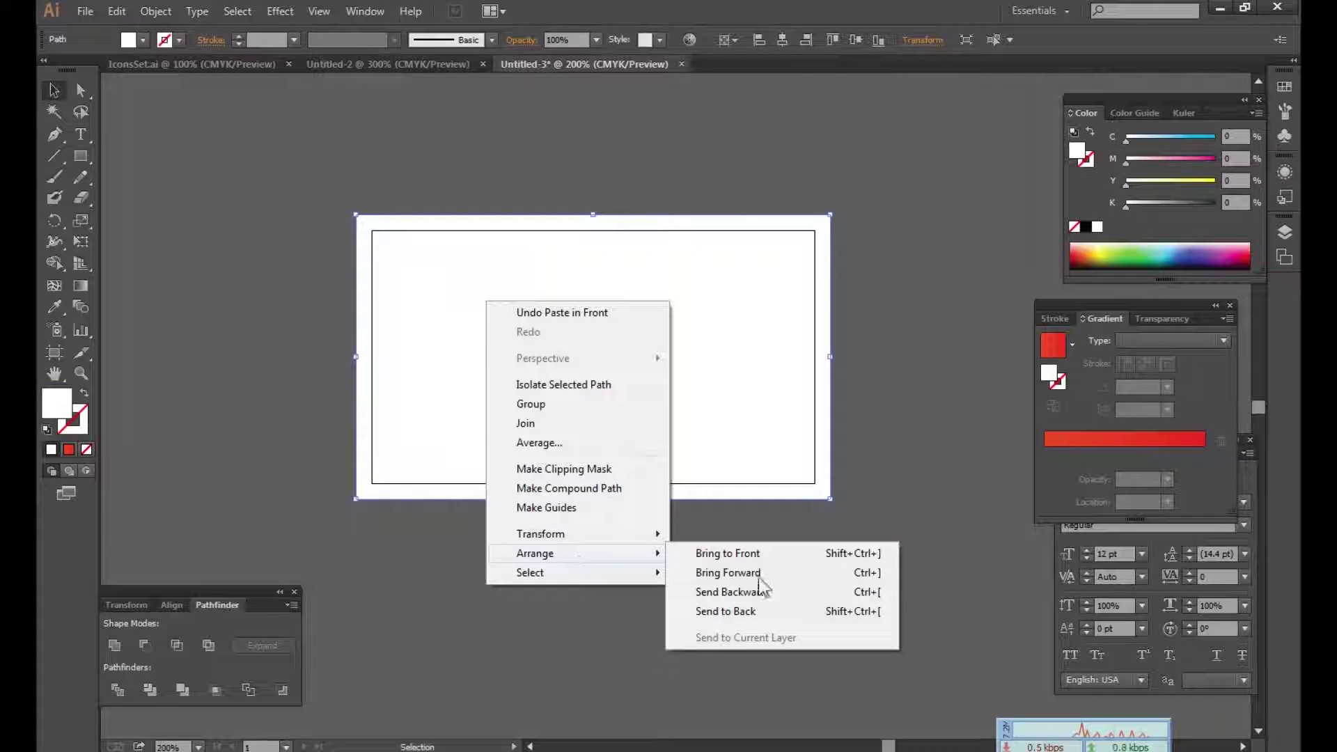
{"action": "left_click", "coordinate": [750, 611]}
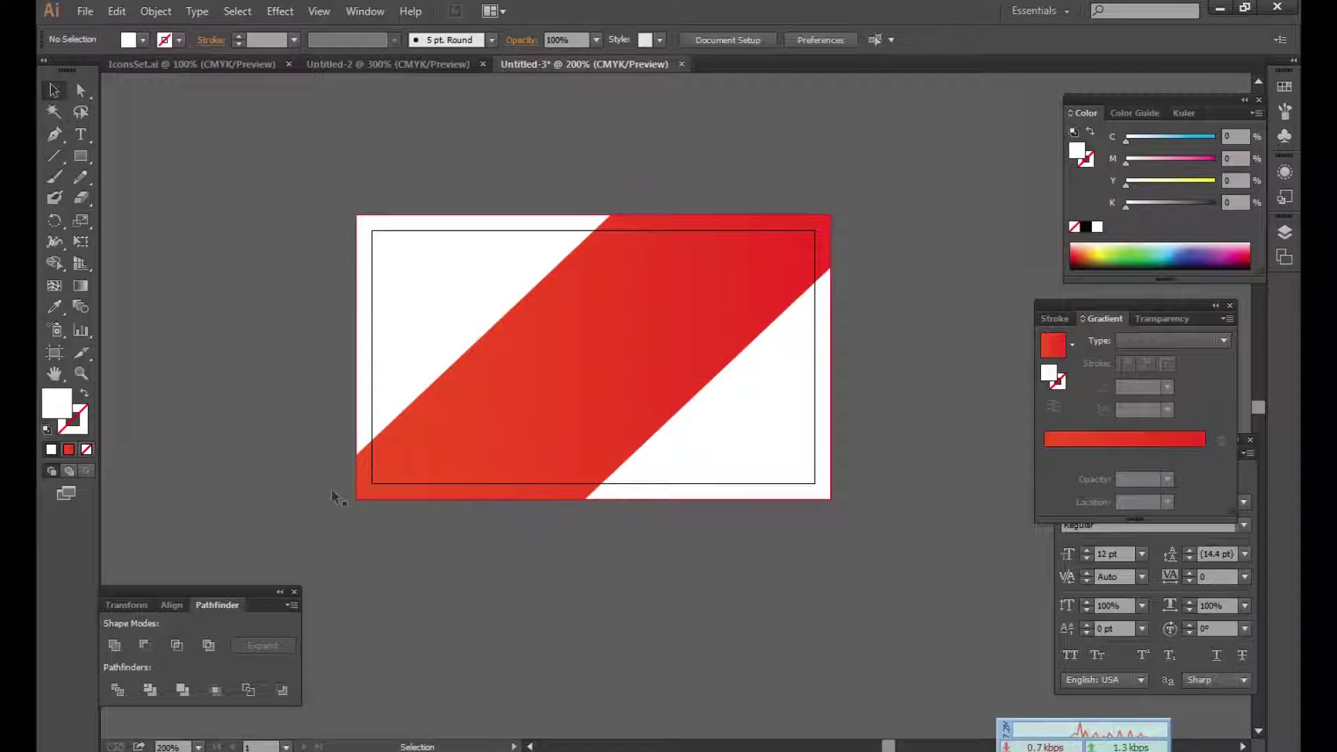
Step: Cut a thin bar rotated about 45° out of the red band with Minus Front
{"action": "left_click_drag", "start_coordinate": [421, 315], "coordinate": [724, 365]}
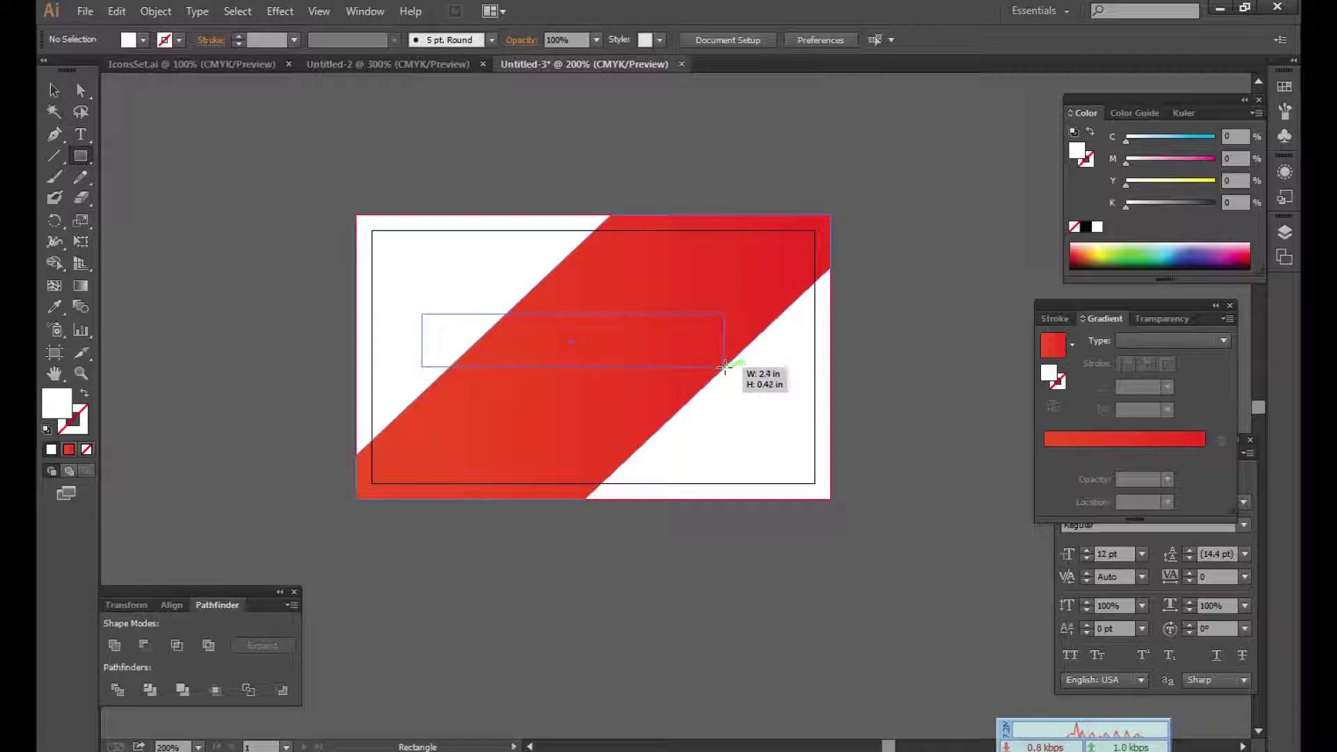
{"action": "left_click_drag", "start_coordinate": [724, 366], "coordinate": [724, 365]}
{"action": "left_click", "coordinate": [54, 90]}
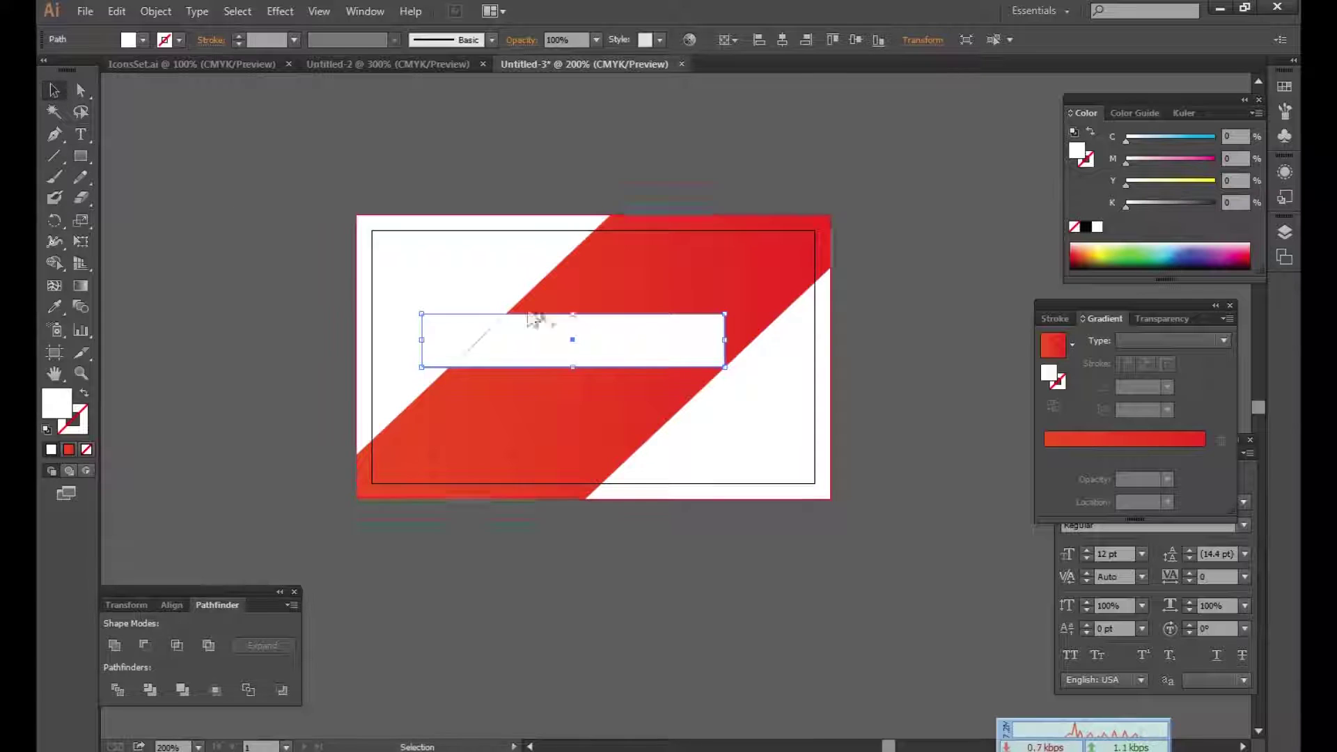
{"action": "left_click_drag", "start_coordinate": [569, 311], "coordinate": [483, 216]}
{"action": "left_click_drag", "start_coordinate": [566, 317], "coordinate": [546, 365]}
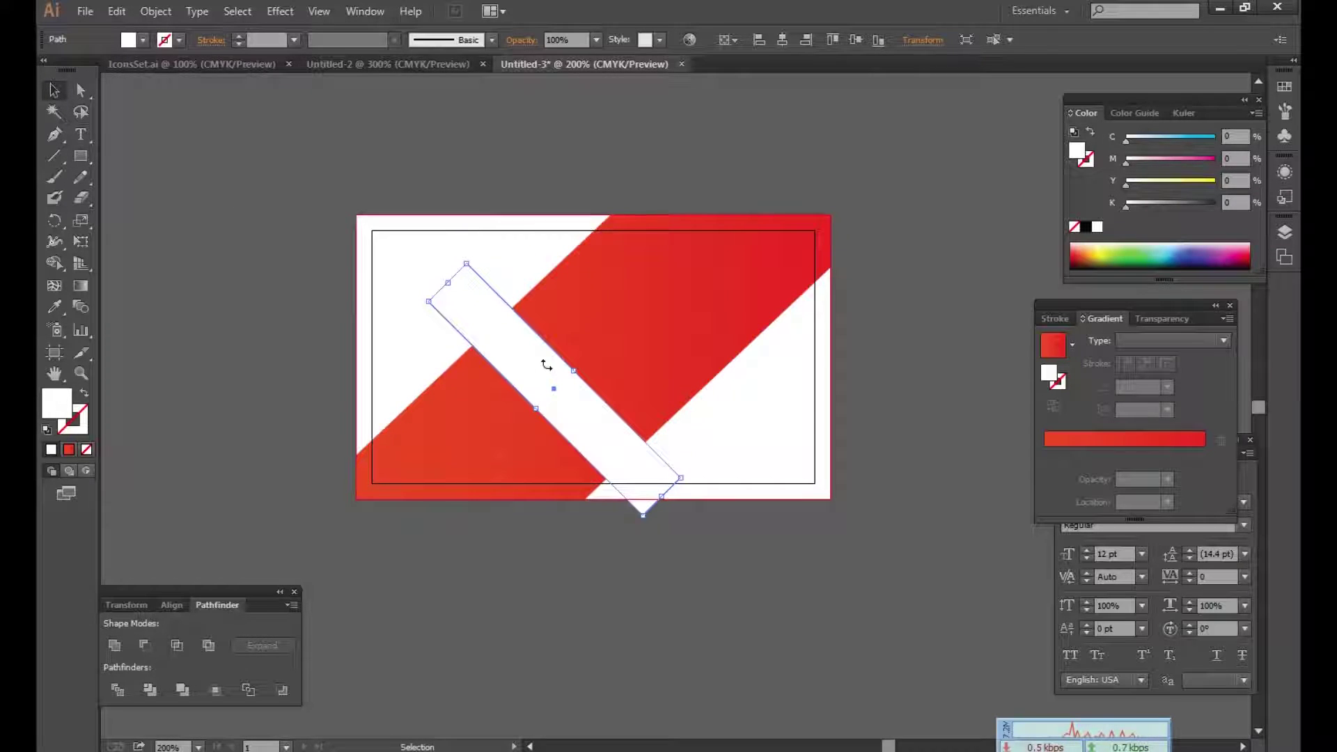
{"action": "left_click", "coordinate": [589, 309], "text": "shift"}
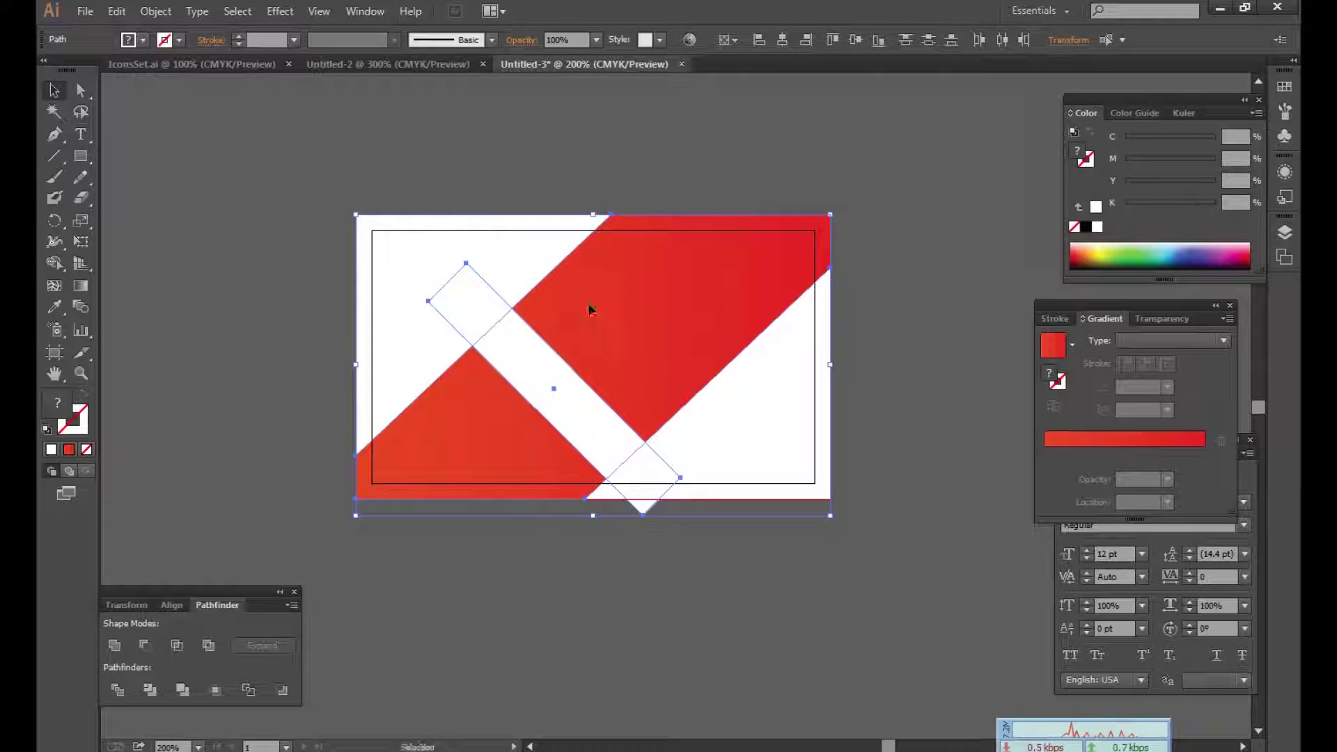
{"action": "left_click", "coordinate": [144, 646]}
{"action": "left_click", "coordinate": [657, 441]}
{"action": "key", "text": "t"}
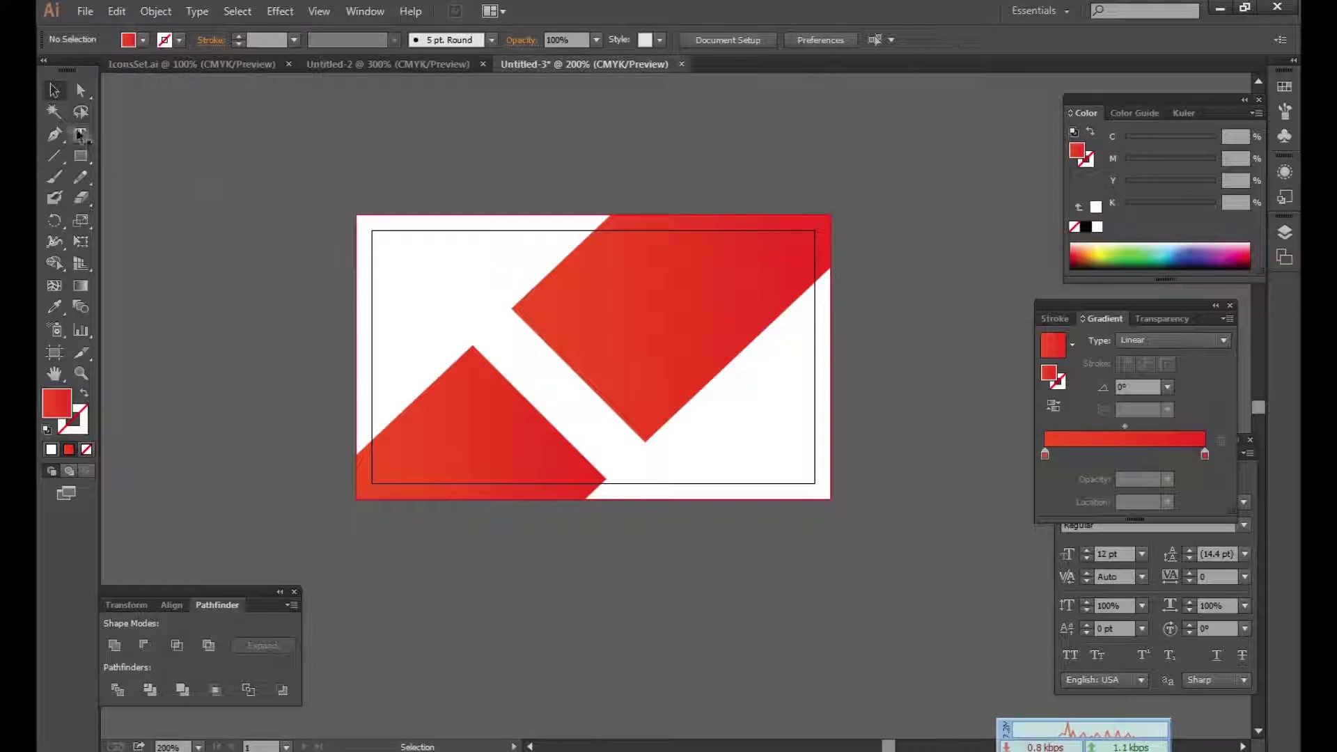
Step: Type the title BEAUTY KHAN and set it in Bebas Neue Bold
{"action": "type", "text": "BEA"}
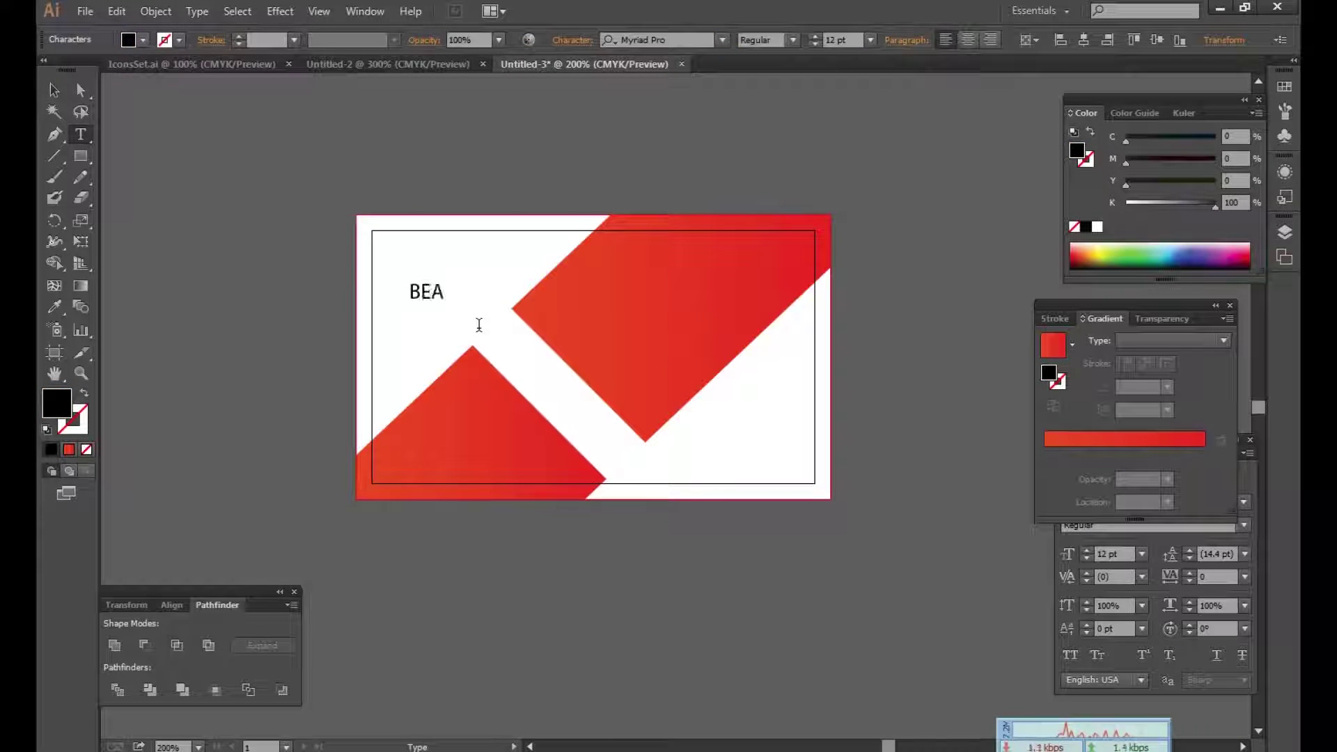
{"action": "type", "text": "N"}
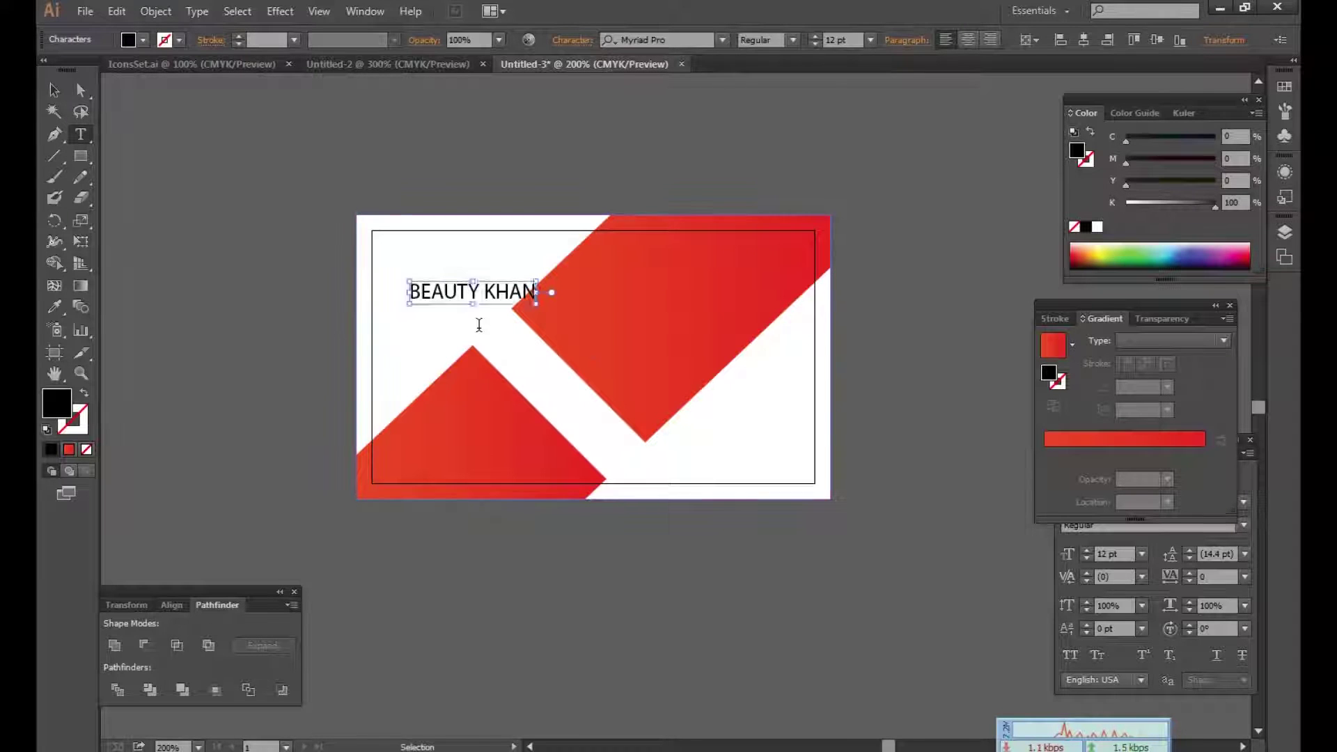
{"action": "key", "text": "ctrl+a"}
{"action": "left_click", "coordinate": [1124, 527]}
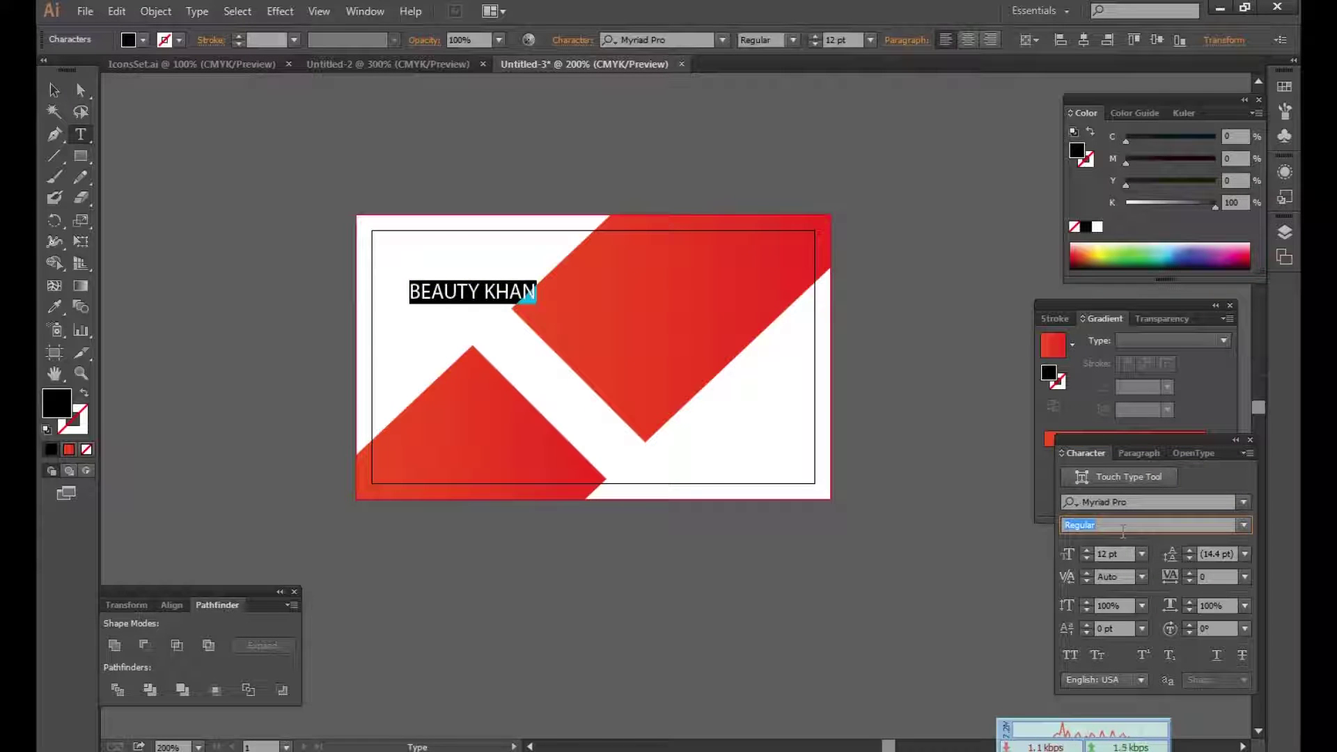
{"action": "left_click", "coordinate": [1140, 501]}
{"action": "type", "text": "bebas"}
{"action": "key", "text": "Down"}
{"action": "key", "text": "Down"}
{"action": "key", "text": "Down"}
{"action": "key", "text": "Down"}
{"action": "key", "text": "Return"}
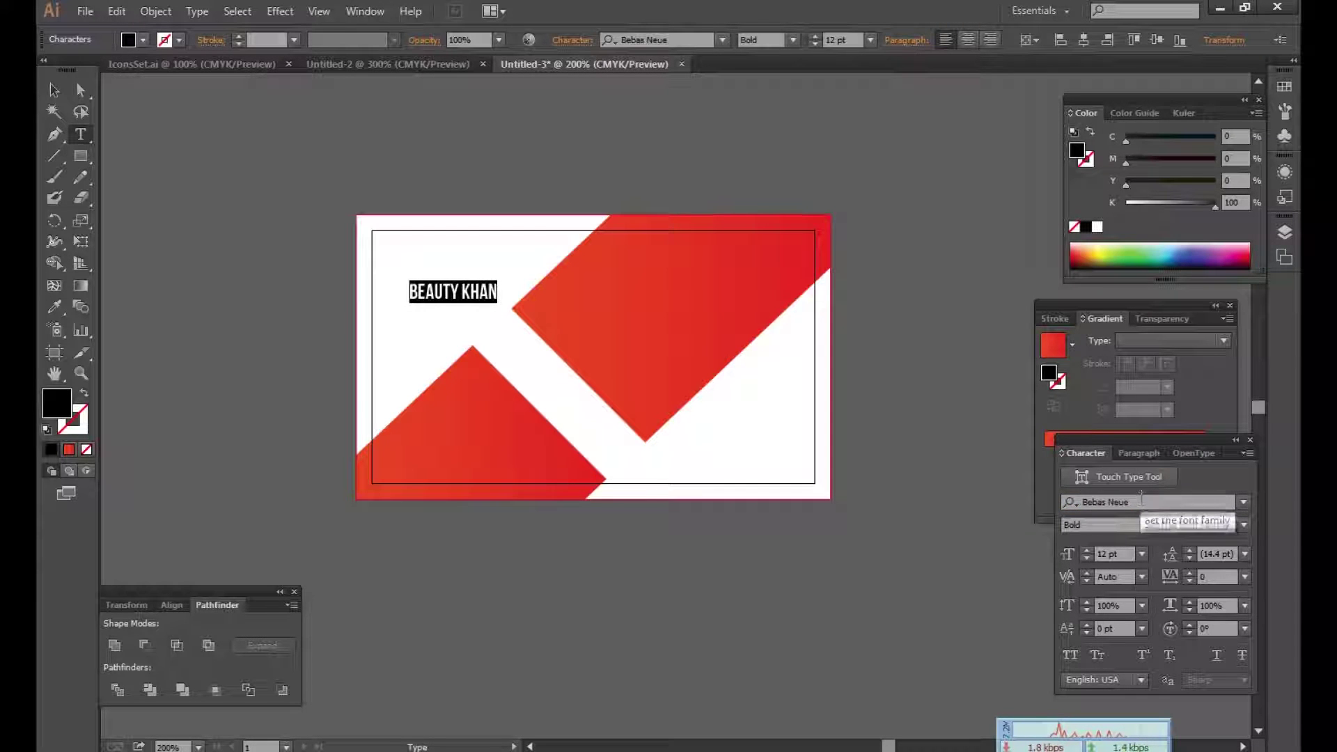
Step: Rotate, enlarge and nudge the title so it sits inside the diagonal white gap
{"action": "left_click", "coordinate": [54, 90]}
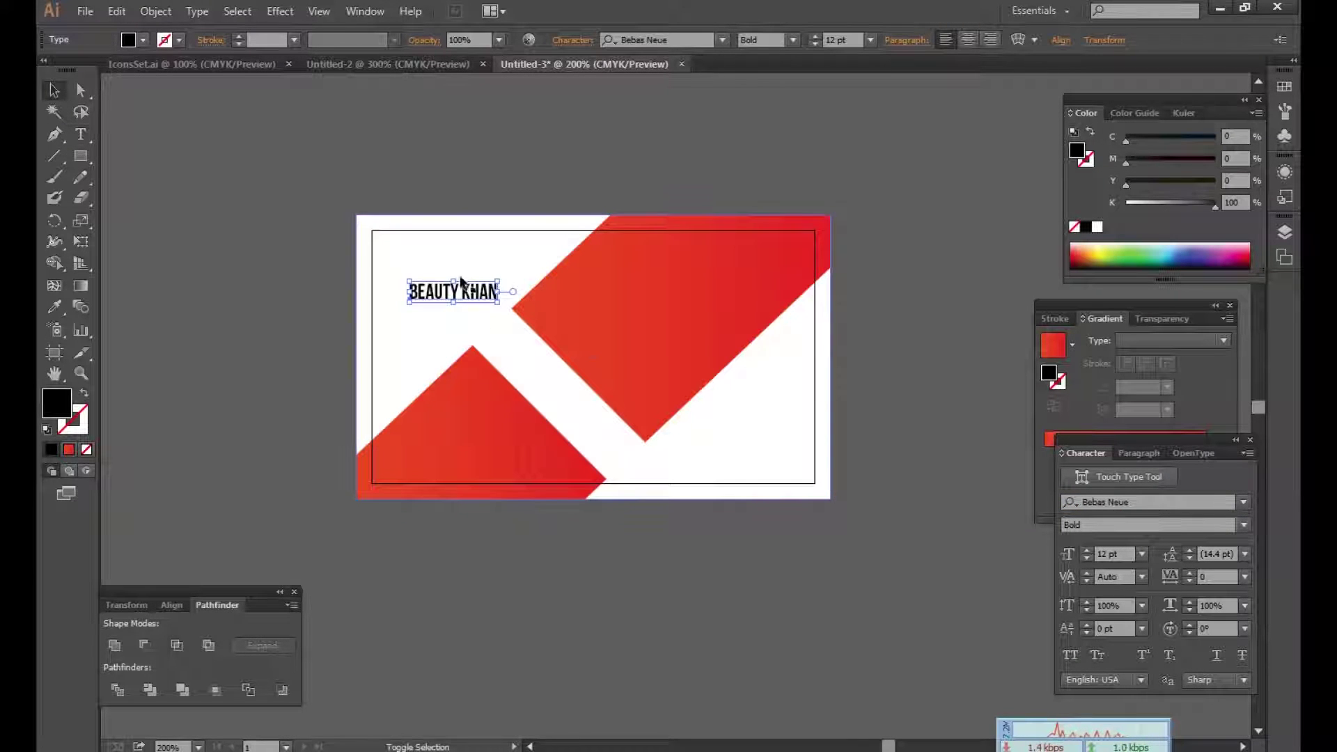
{"action": "key", "text": "ctrl+a"}
{"action": "left_click", "coordinate": [434, 303]}
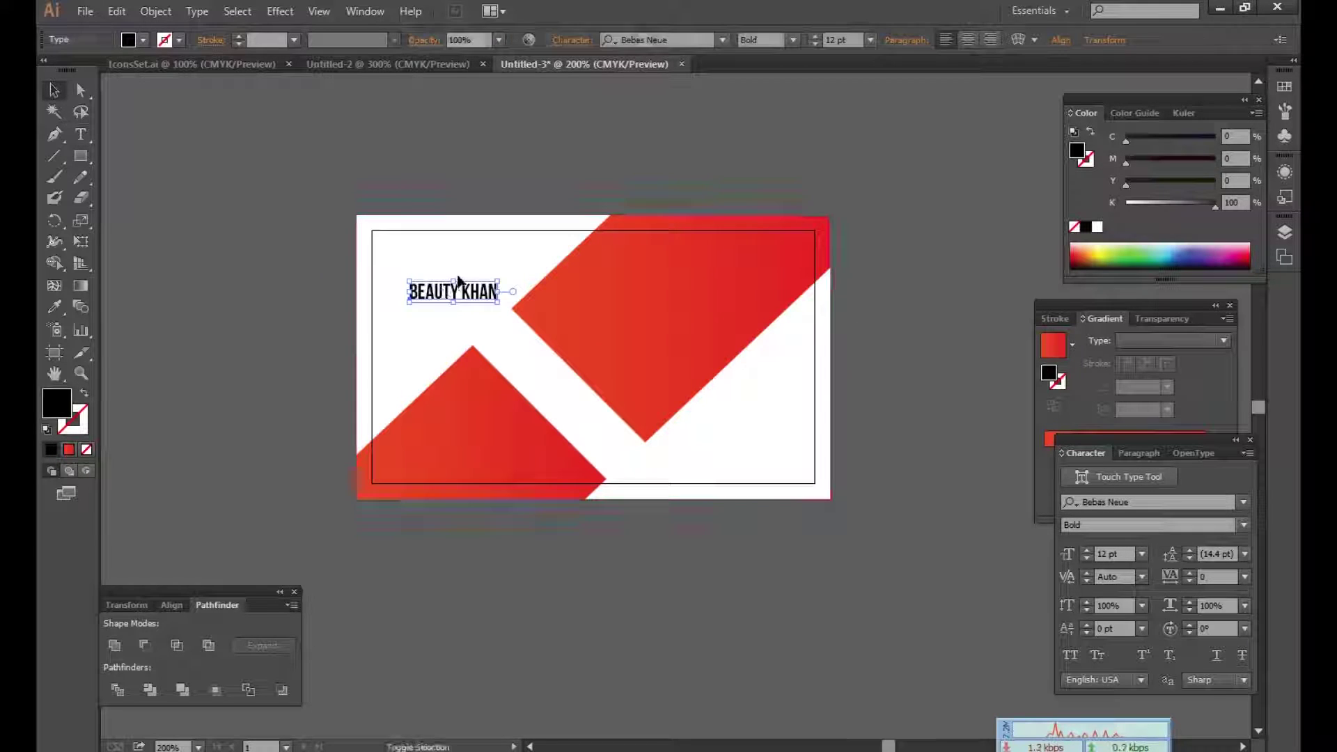
{"action": "mouse_move", "coordinate": [453, 275]}
{"action": "left_mouse_down"}
{"action": "mouse_move", "coordinate": [611, 409]}
{"action": "mouse_move", "coordinate": [585, 409]}
{"action": "mouse_move", "coordinate": [638, 426]}
{"action": "left_mouse_up"}
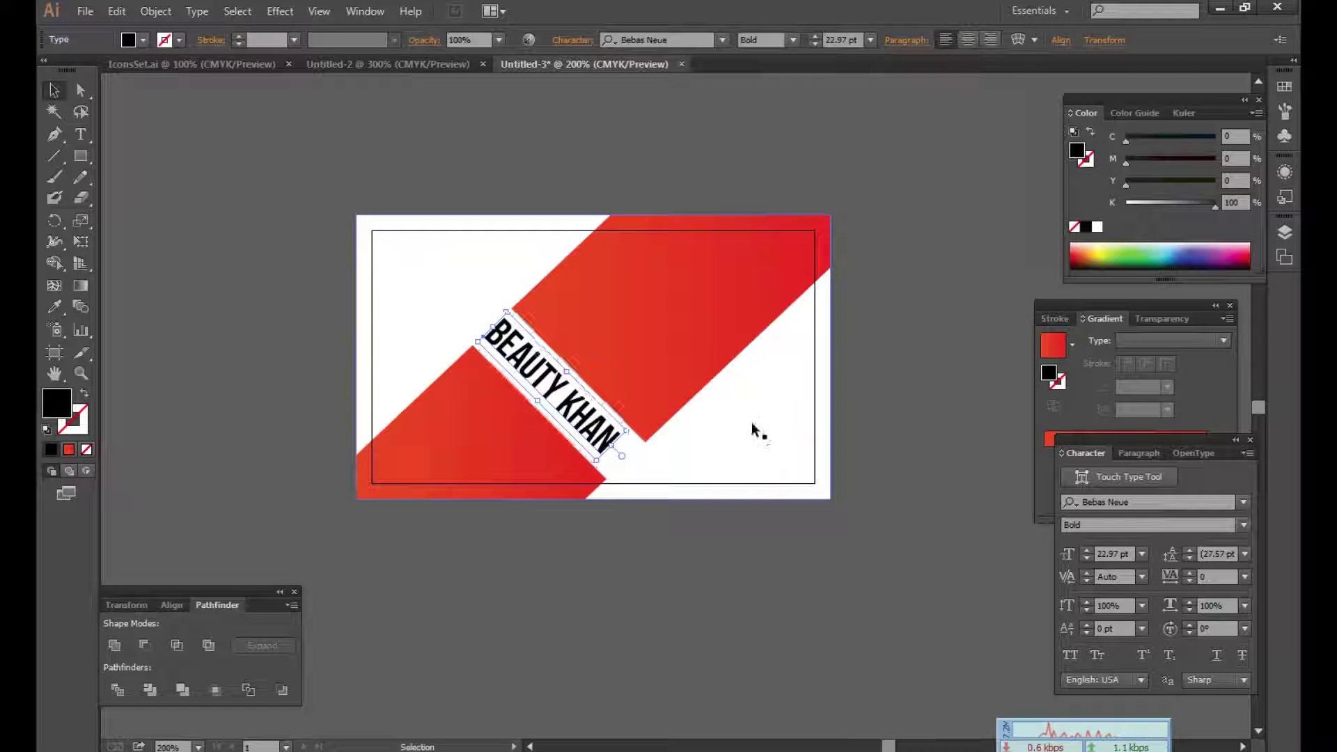
{"action": "key", "text": "Right"}
{"action": "key", "text": "Down"}
{"action": "key", "text": "Right"}
{"action": "key", "text": "Down"}
{"action": "left_click", "coordinate": [707, 543]}
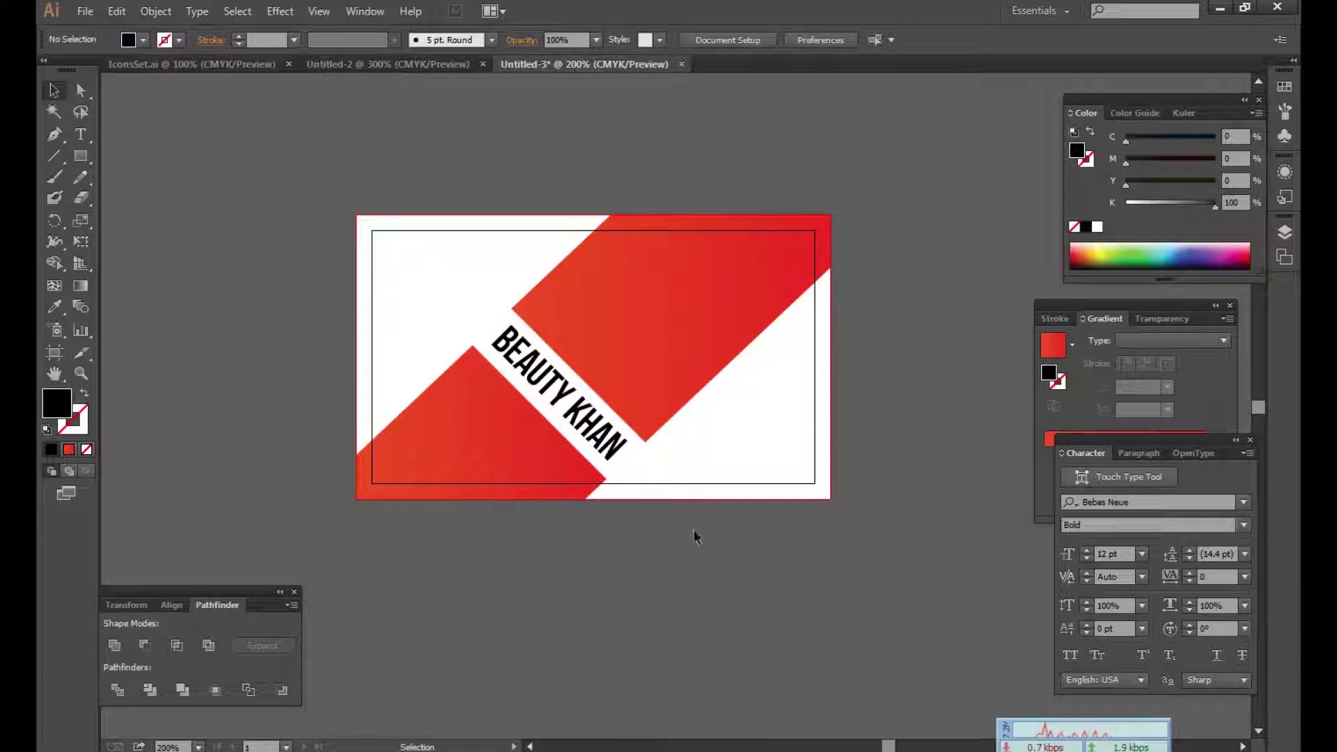
{"action": "left_click_drag", "start_coordinate": [596, 438], "coordinate": [594, 437]}
Step: Pan the view to reveal empty canvas to the right of the card
{"action": "left_click", "coordinate": [698, 555]}
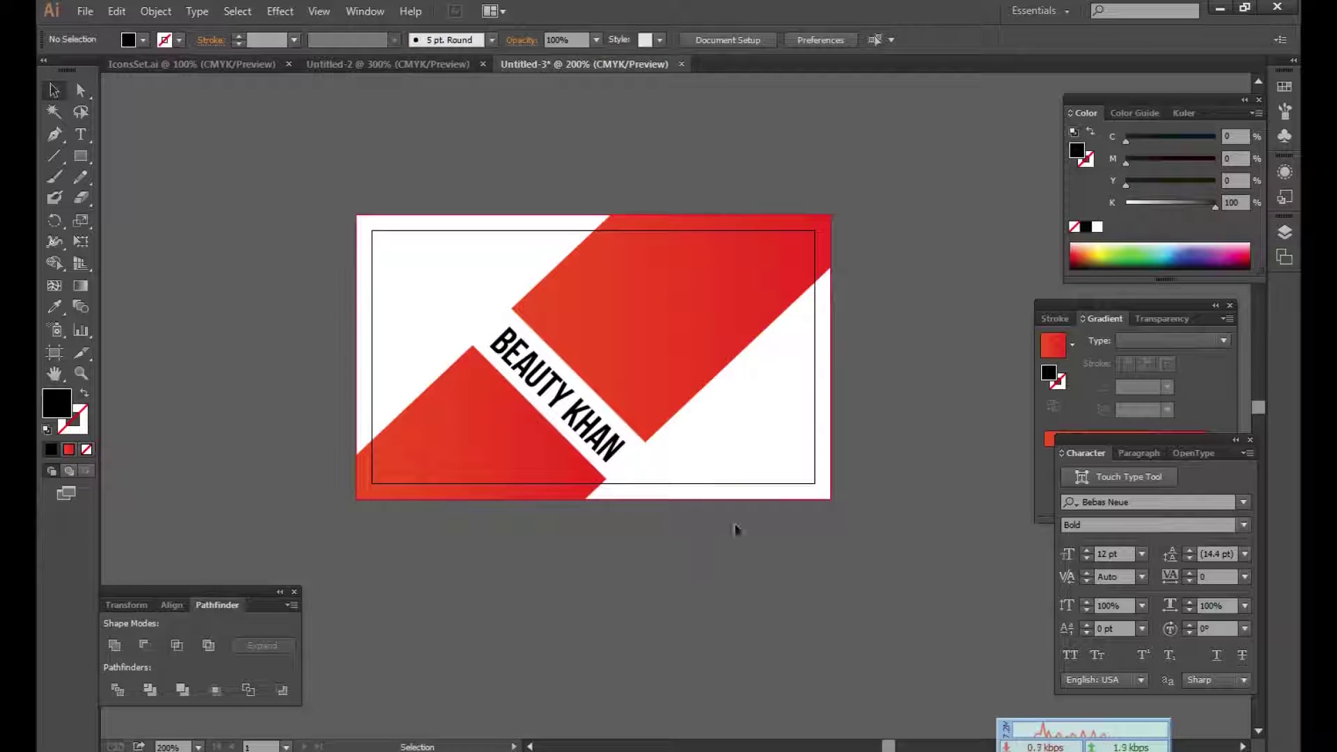
{"action": "left_click_drag", "start_coordinate": [751, 518], "coordinate": [658, 527]}
{"action": "mouse_move", "coordinate": [786, 508]}
{"action": "left_mouse_down"}
{"action": "mouse_move", "coordinate": [722, 450]}
{"action": "mouse_move", "coordinate": [791, 441]}
{"action": "left_mouse_up"}
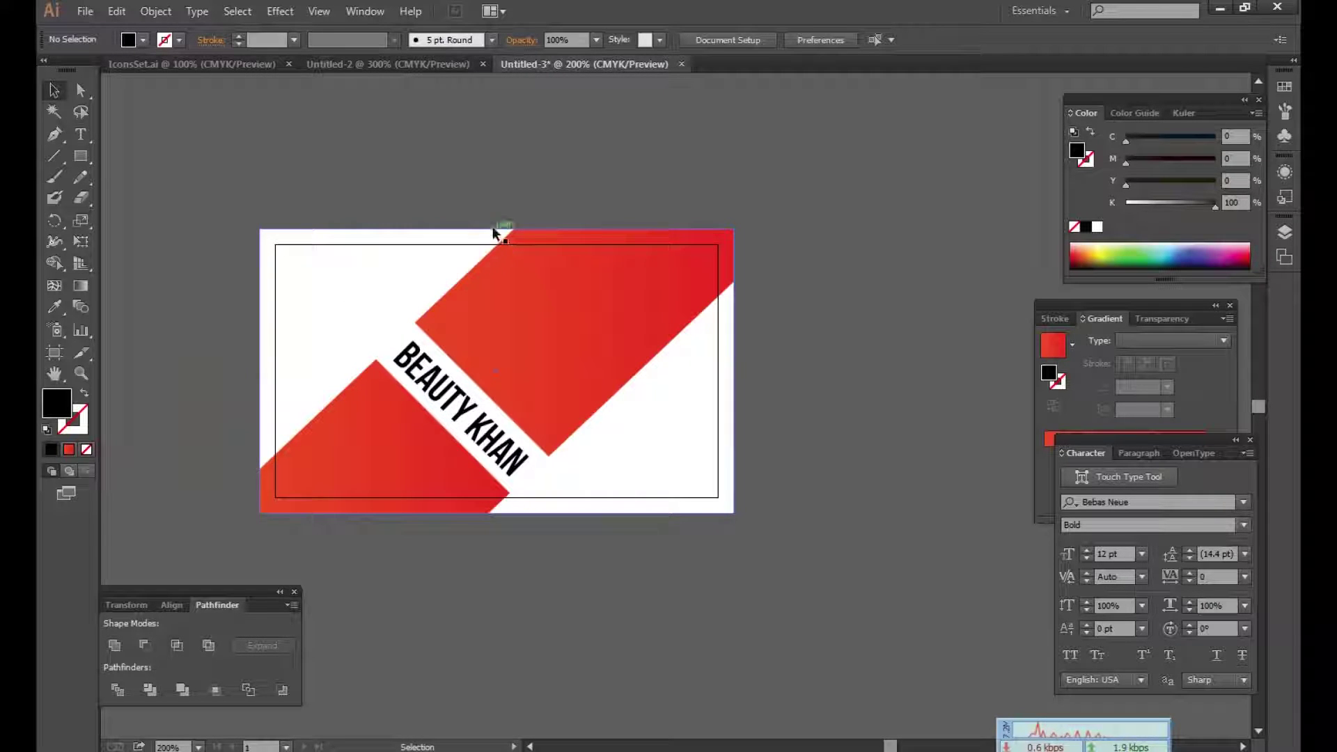
{"action": "left_click_drag", "start_coordinate": [623, 223], "coordinate": [523, 222]}
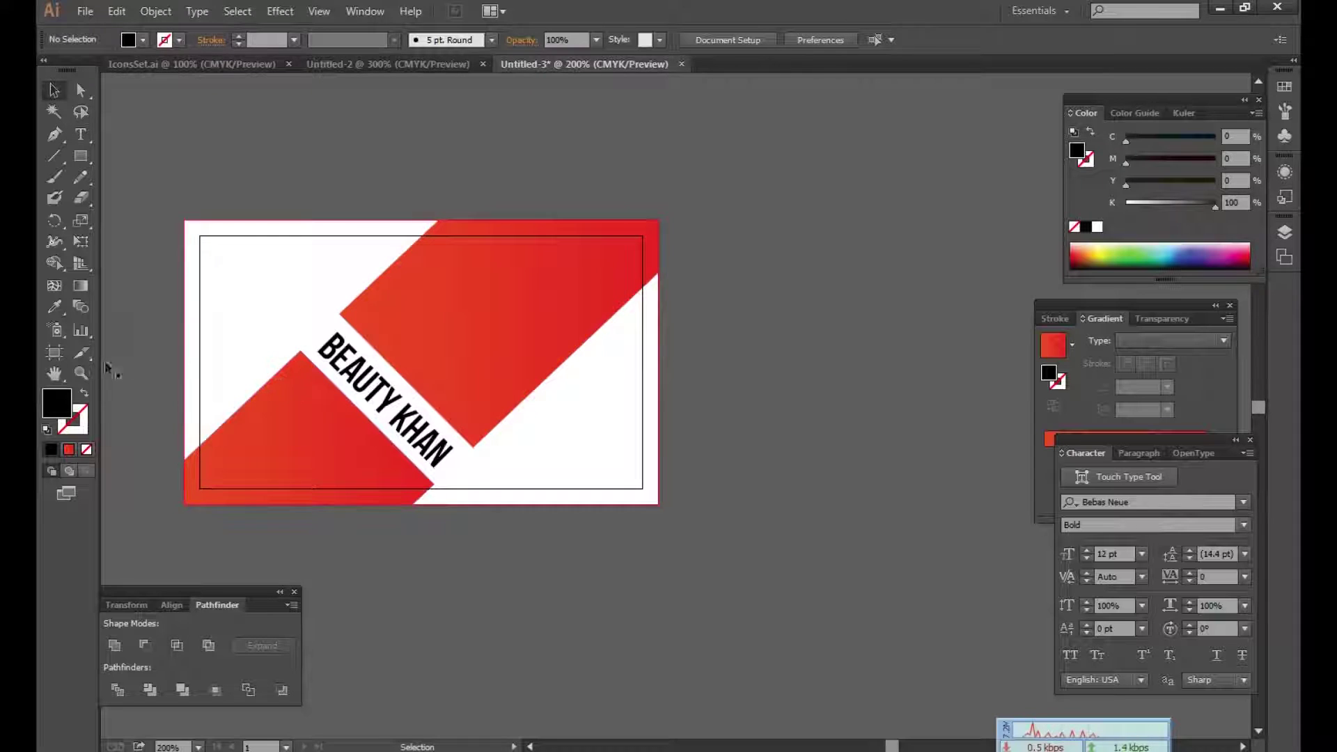
{"action": "left_click", "coordinate": [54, 352]}
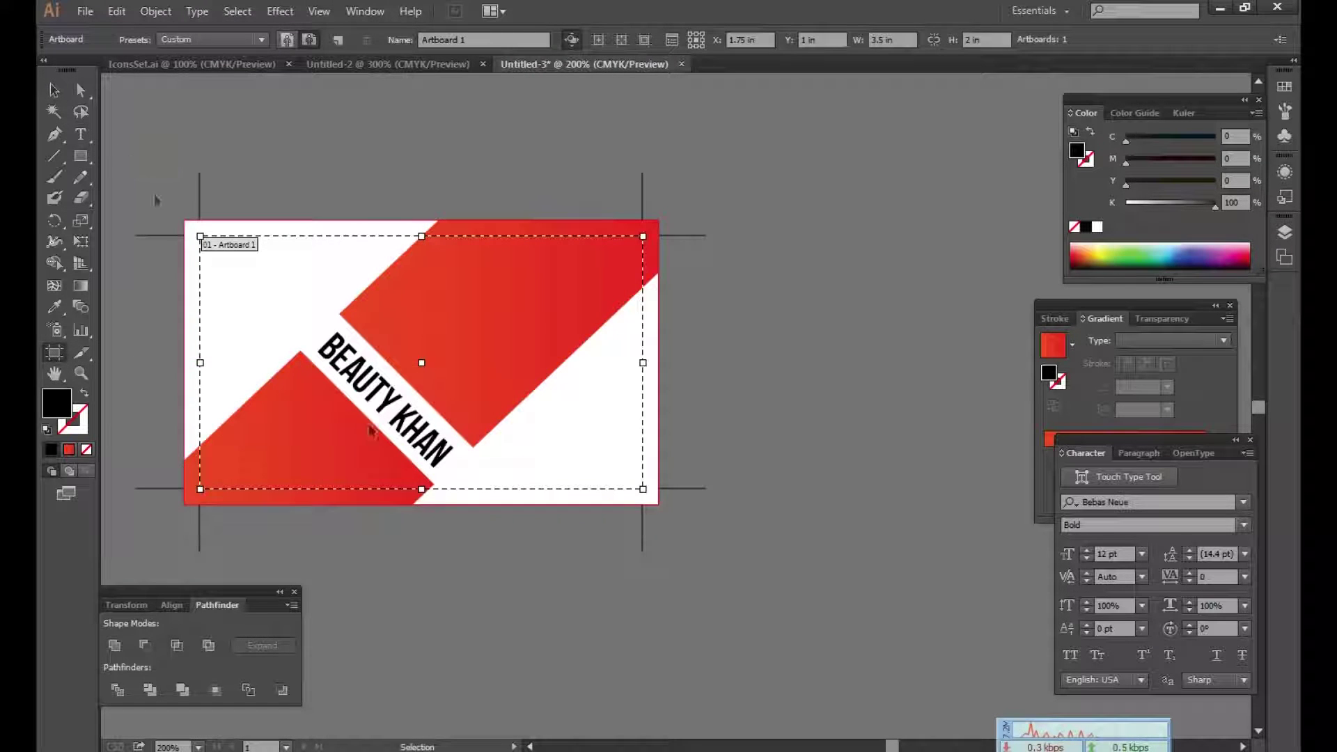
Step: Duplicate the card artboard, with its artwork, to the right of the original
{"action": "scroll", "coordinate": [827, 567], "scroll_direction": "right", "scroll_amount": 3}
{"action": "mouse_move", "coordinate": [164, 289]}
{"action": "left_mouse_down"}
{"action": "mouse_move", "coordinate": [703, 341]}
{"action": "mouse_move", "coordinate": [782, 328]}
{"action": "mouse_move", "coordinate": [725, 314]}
{"action": "left_mouse_up"}
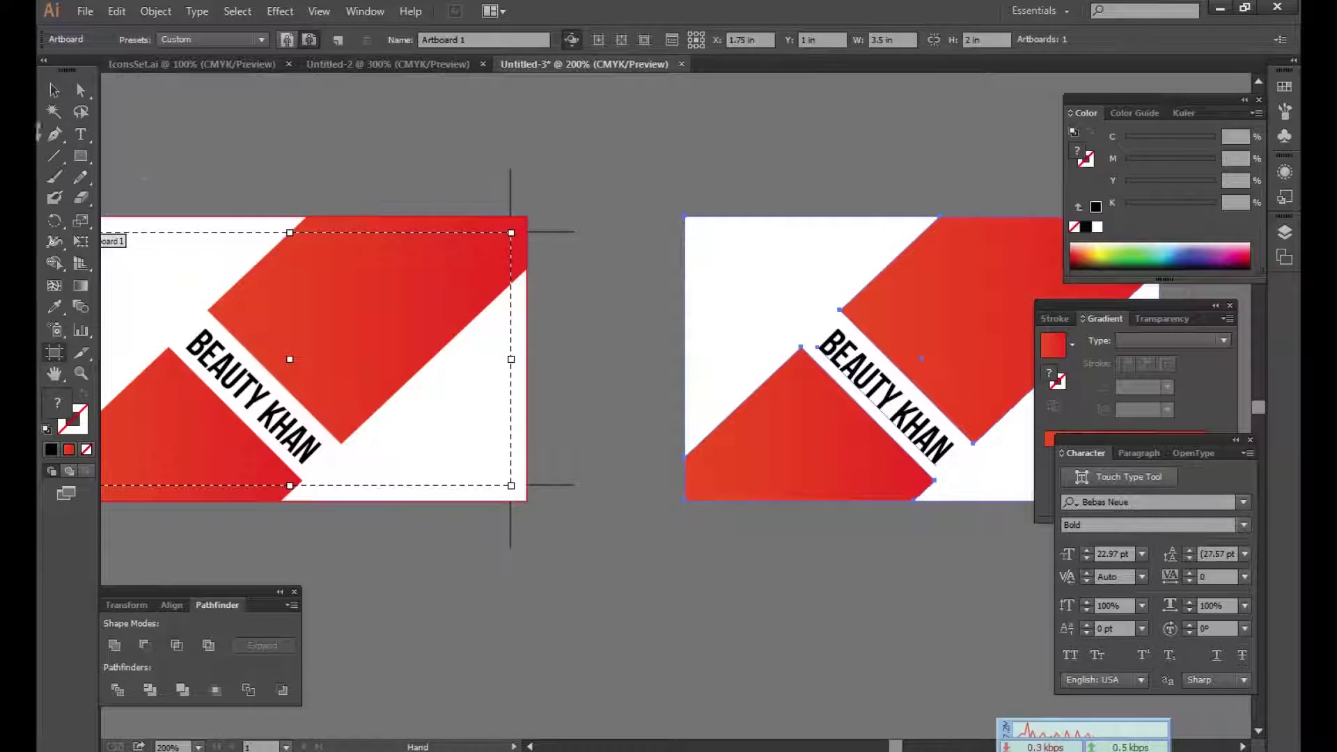
{"action": "key", "text": "v"}
{"action": "key", "text": "ctrl+minus"}
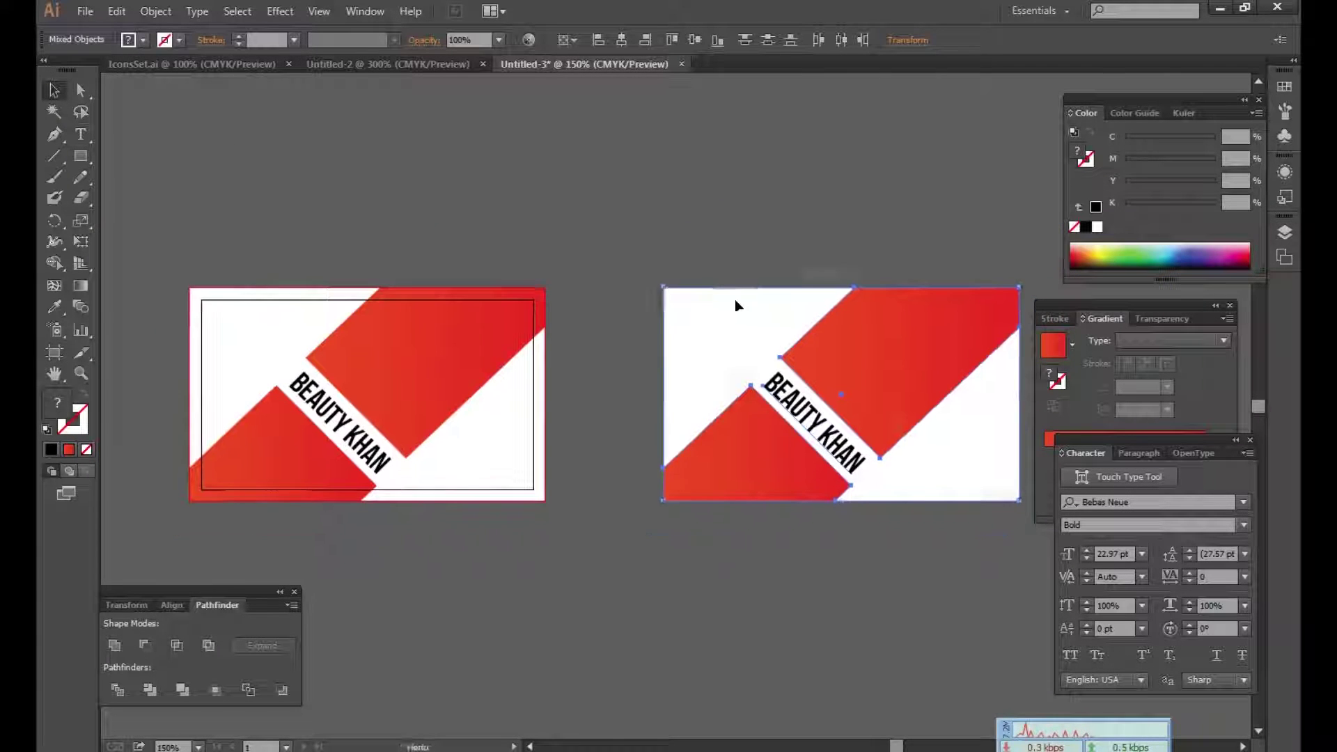
{"action": "mouse_move", "coordinate": [735, 301]}
{"action": "left_mouse_down"}
{"action": "mouse_move", "coordinate": [710, 333]}
{"action": "mouse_move", "coordinate": [682, 326]}
{"action": "left_mouse_up"}
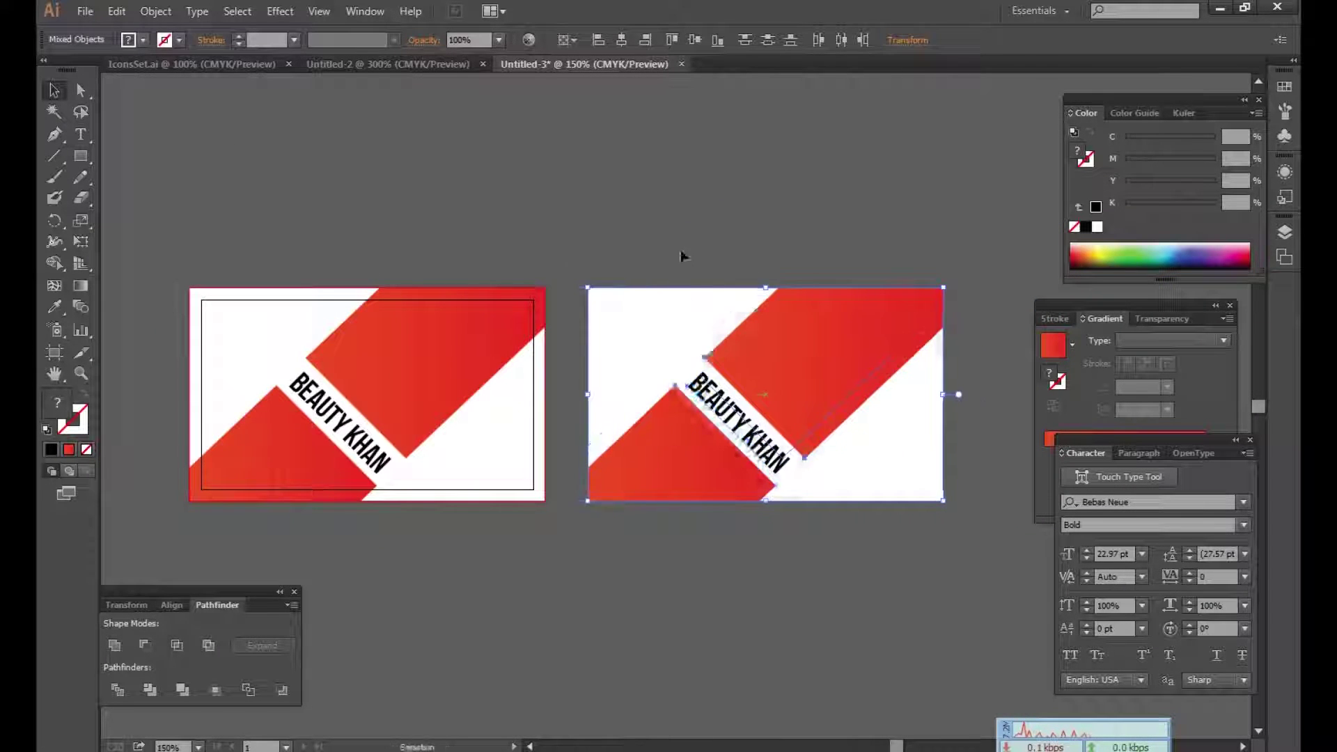
Step: Delete the copied BEAUTY KHAN title and red shapes from the second artboard
{"action": "left_click", "coordinate": [659, 241]}
{"action": "left_click", "coordinate": [724, 412]}
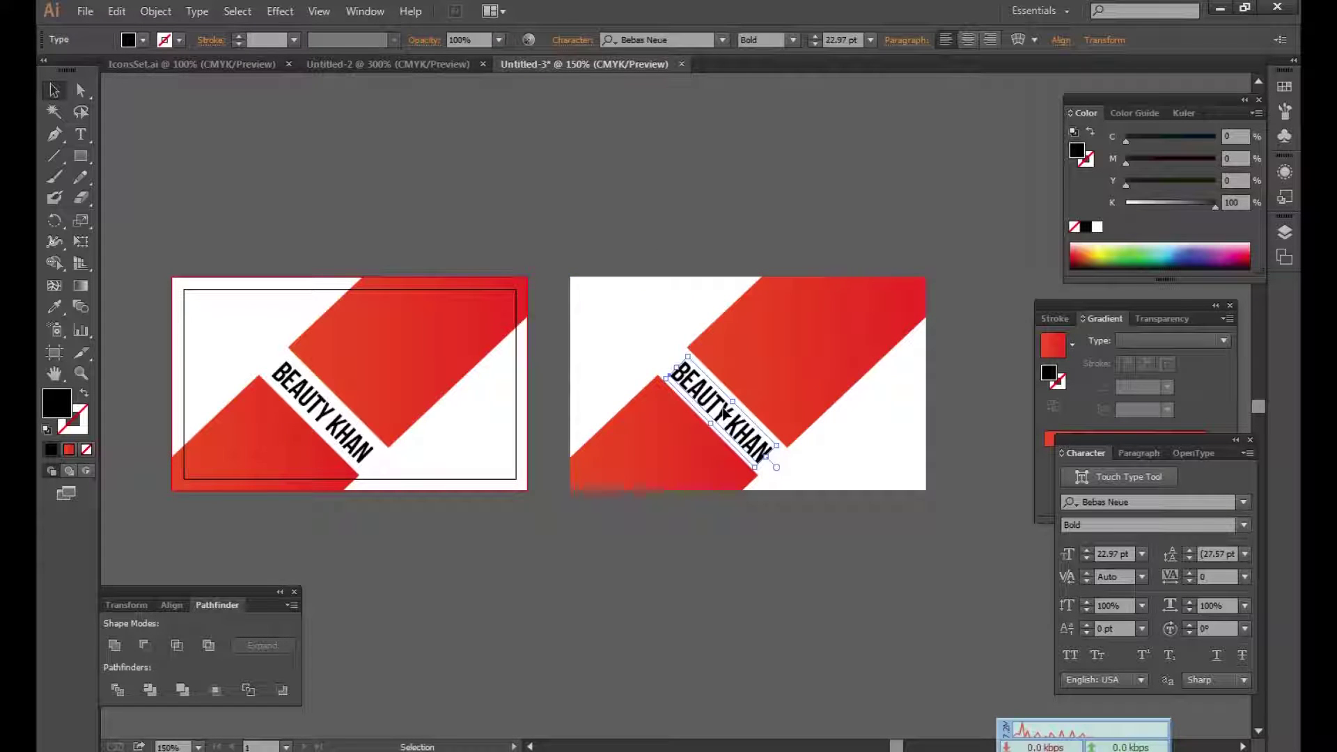
{"action": "key", "text": "Delete"}
{"action": "left_click", "coordinate": [779, 383]}
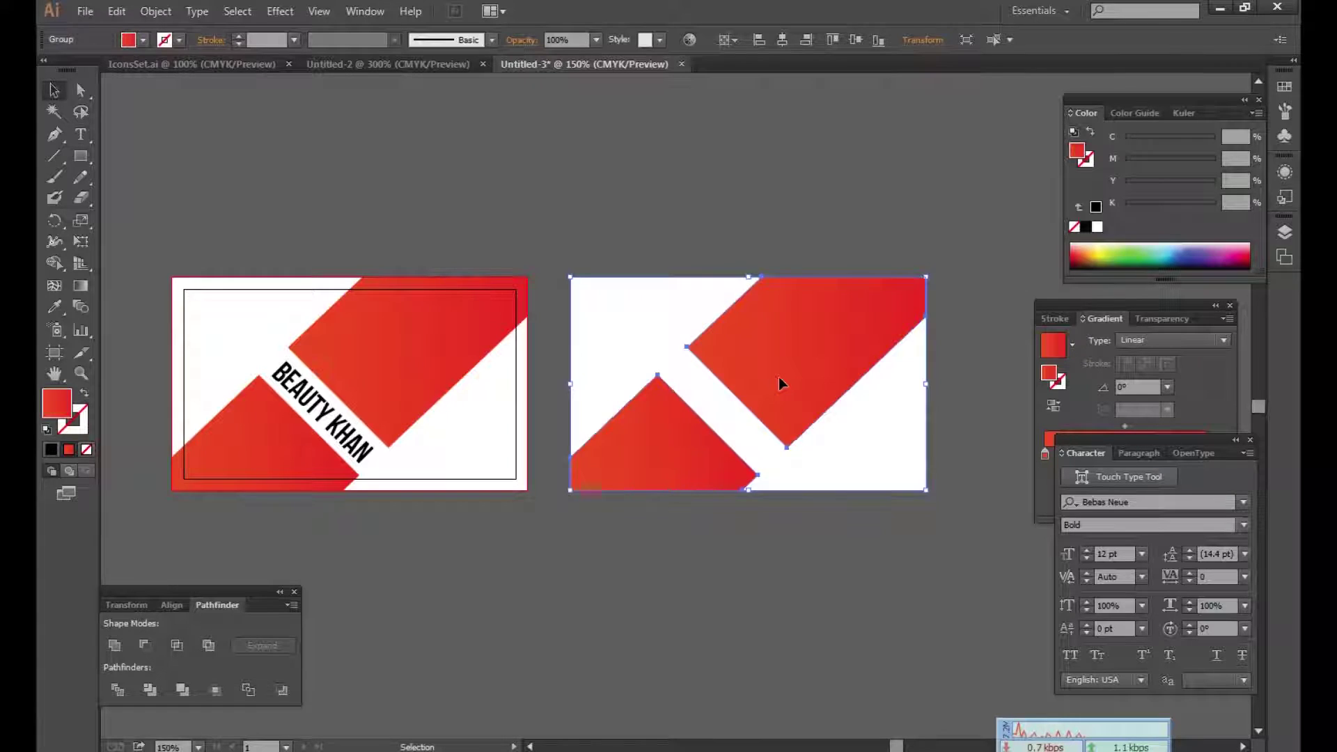
{"action": "key", "text": "Delete"}
{"action": "left_click", "coordinate": [78, 157]}
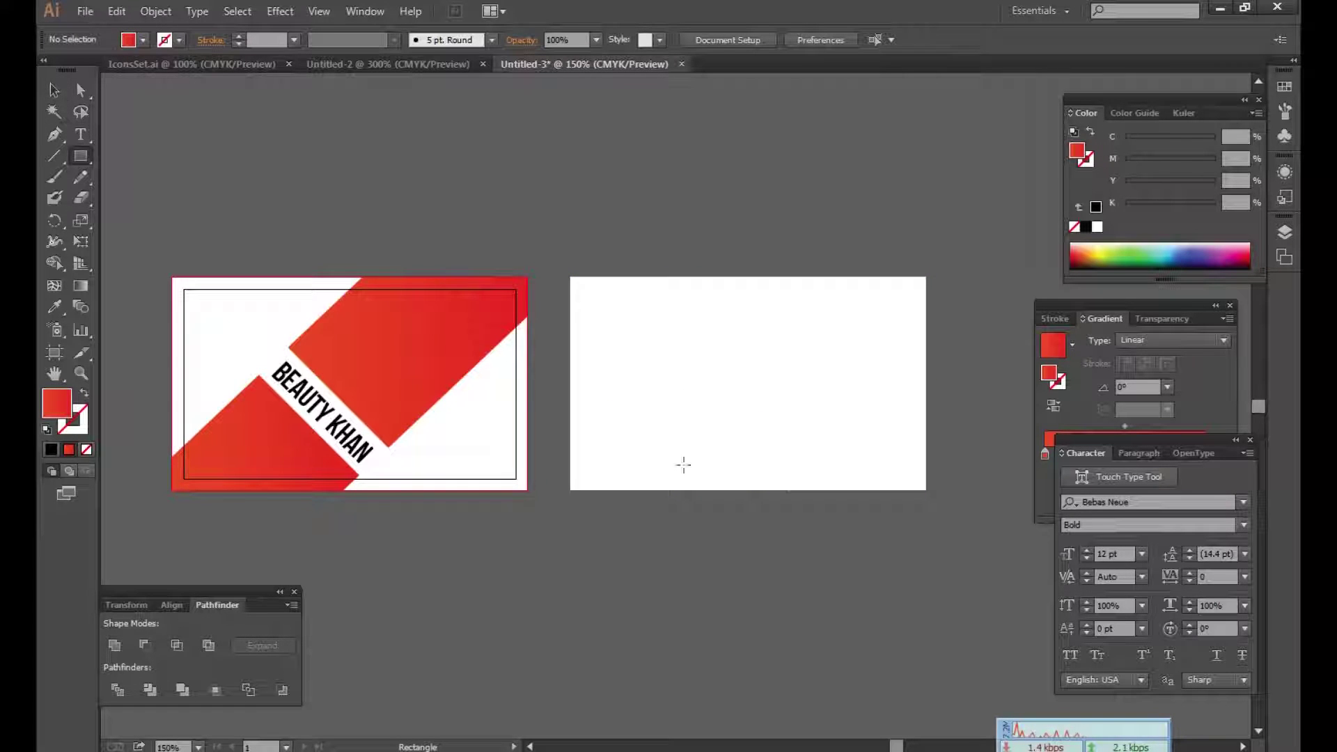
Step: Draw a wide rectangle on the second card, rotated 45° and widened into a diagonal band
{"action": "left_click_drag", "start_coordinate": [550, 335], "coordinate": [1001, 455]}
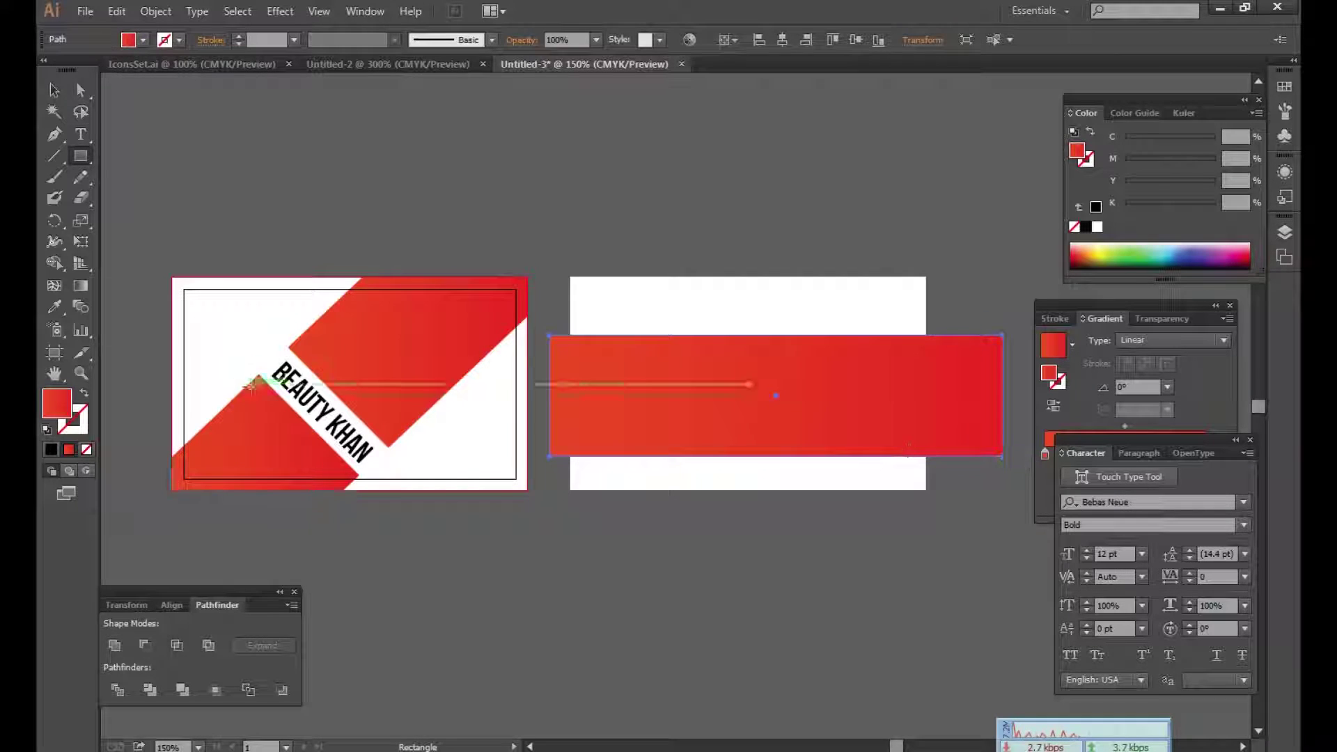
{"action": "left_click", "coordinate": [55, 91]}
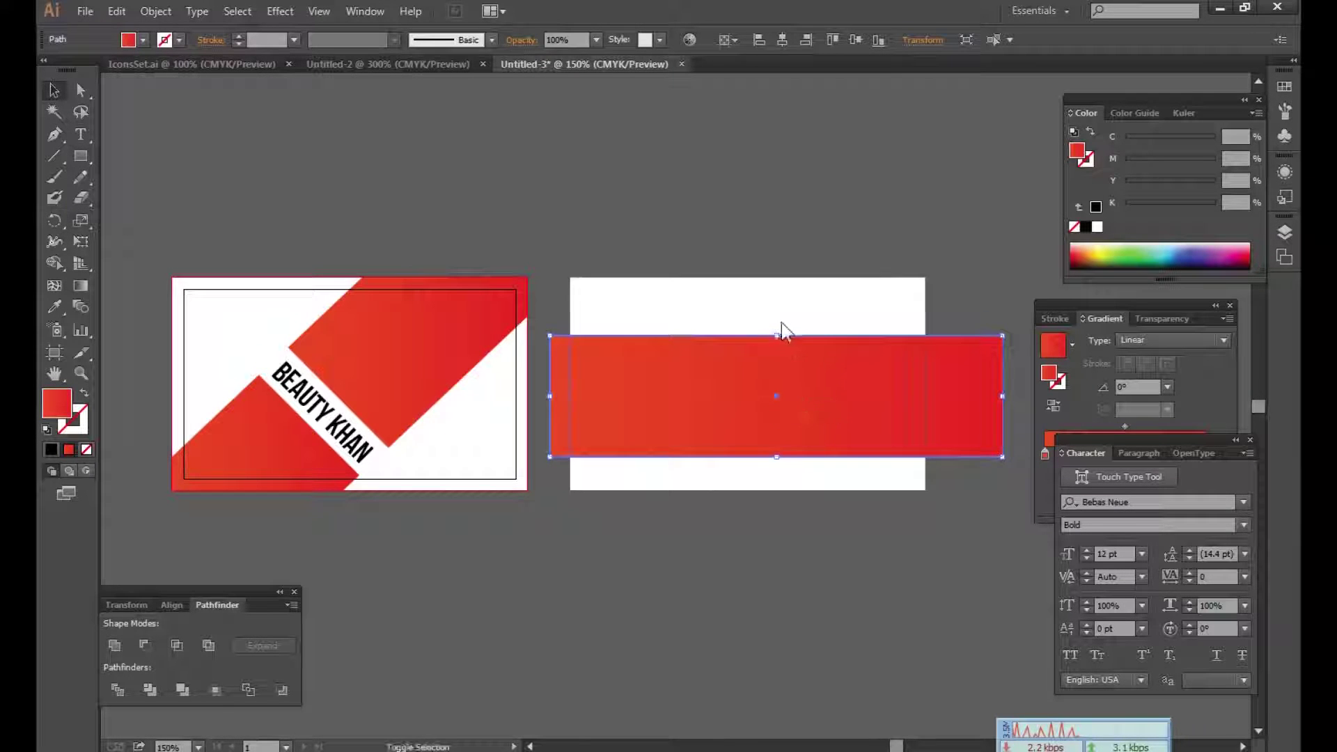
{"action": "left_click_drag", "start_coordinate": [776, 331], "coordinate": [707, 353]}
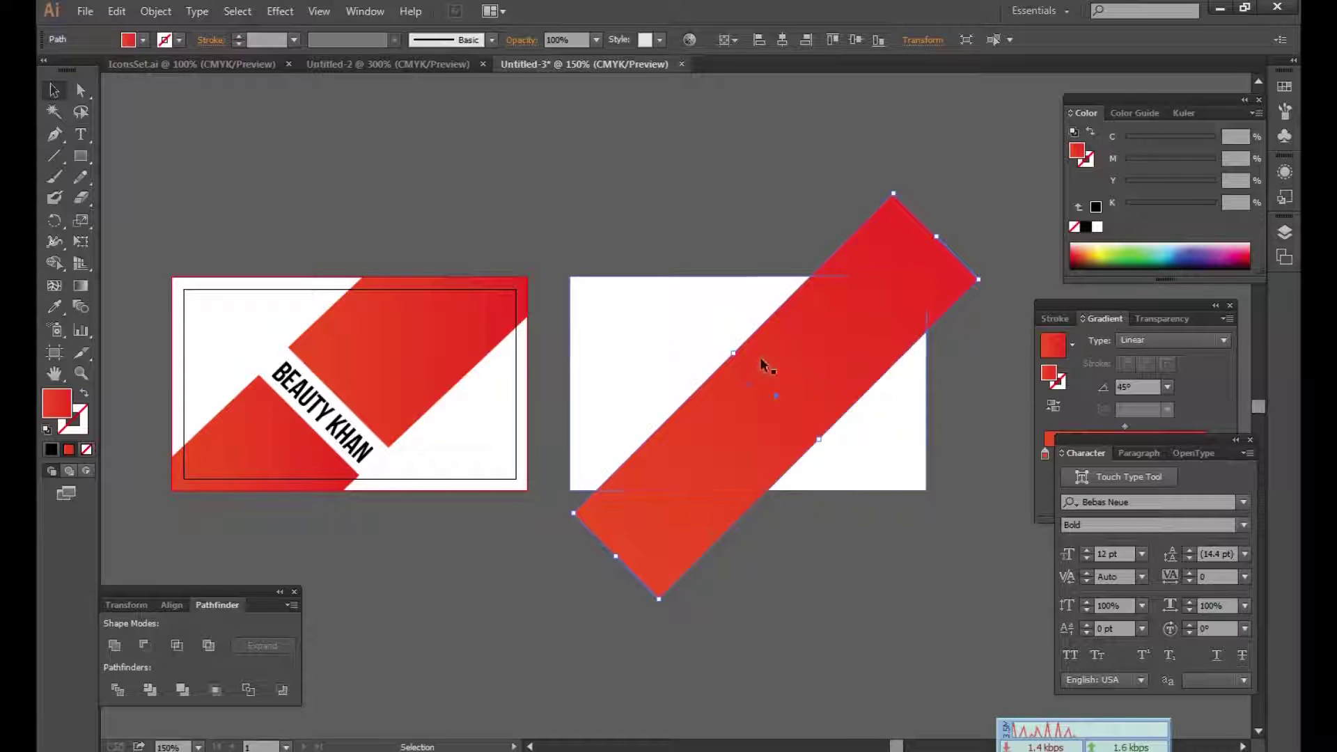
{"action": "left_click_drag", "start_coordinate": [789, 367], "coordinate": [762, 354]}
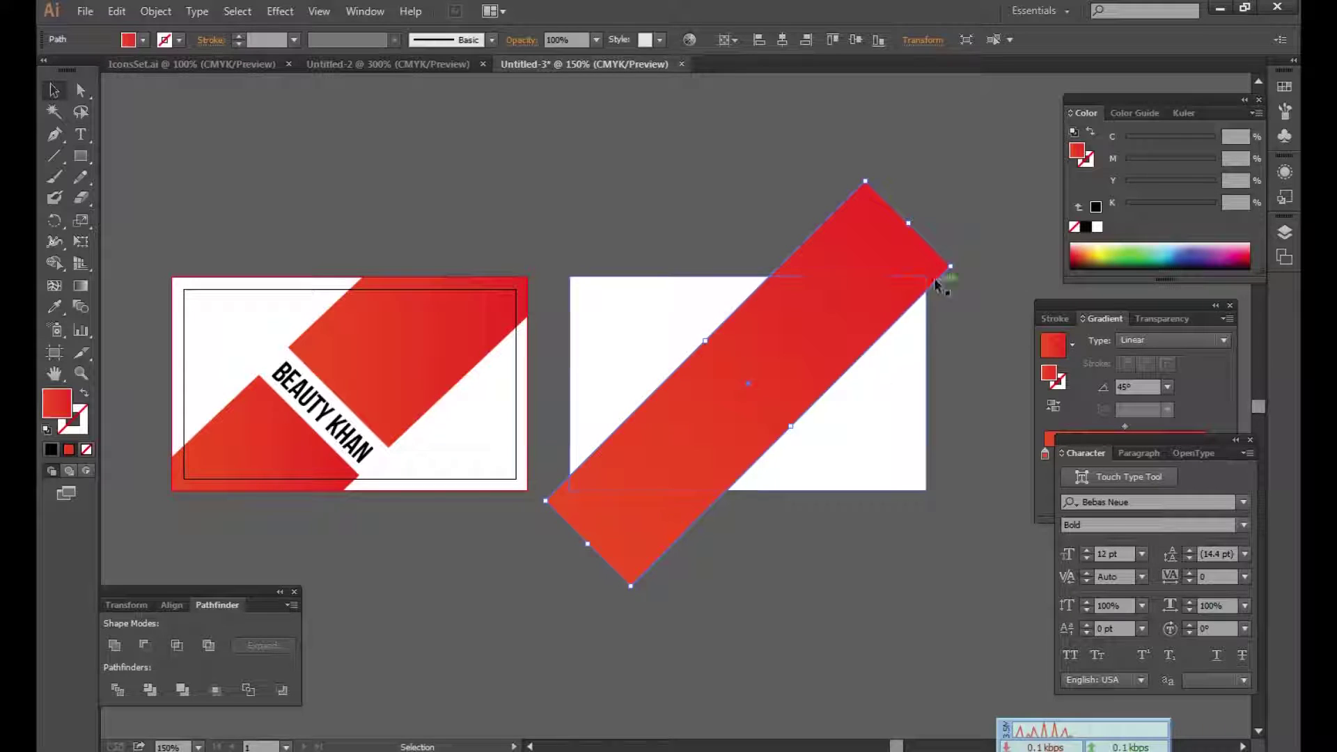
{"action": "left_click_drag", "start_coordinate": [792, 426], "coordinate": [825, 462]}
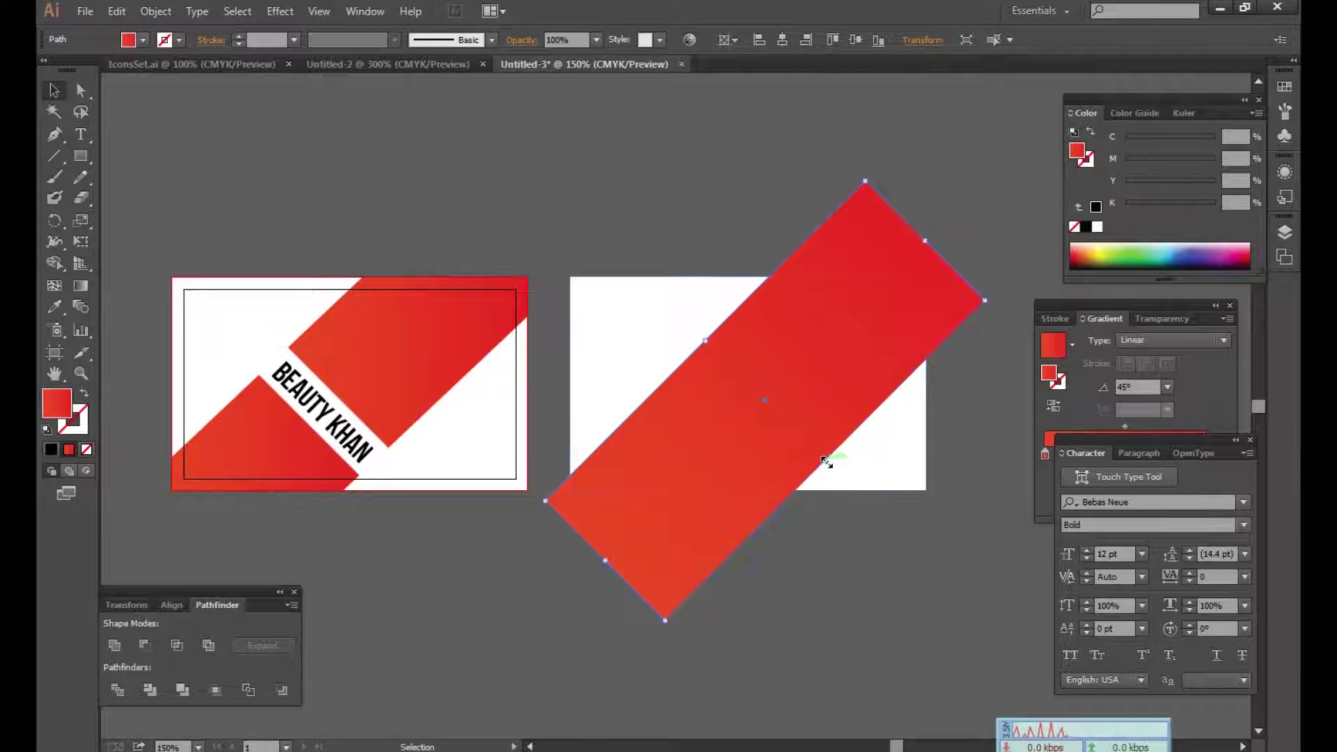
{"action": "left_click", "coordinate": [843, 539]}
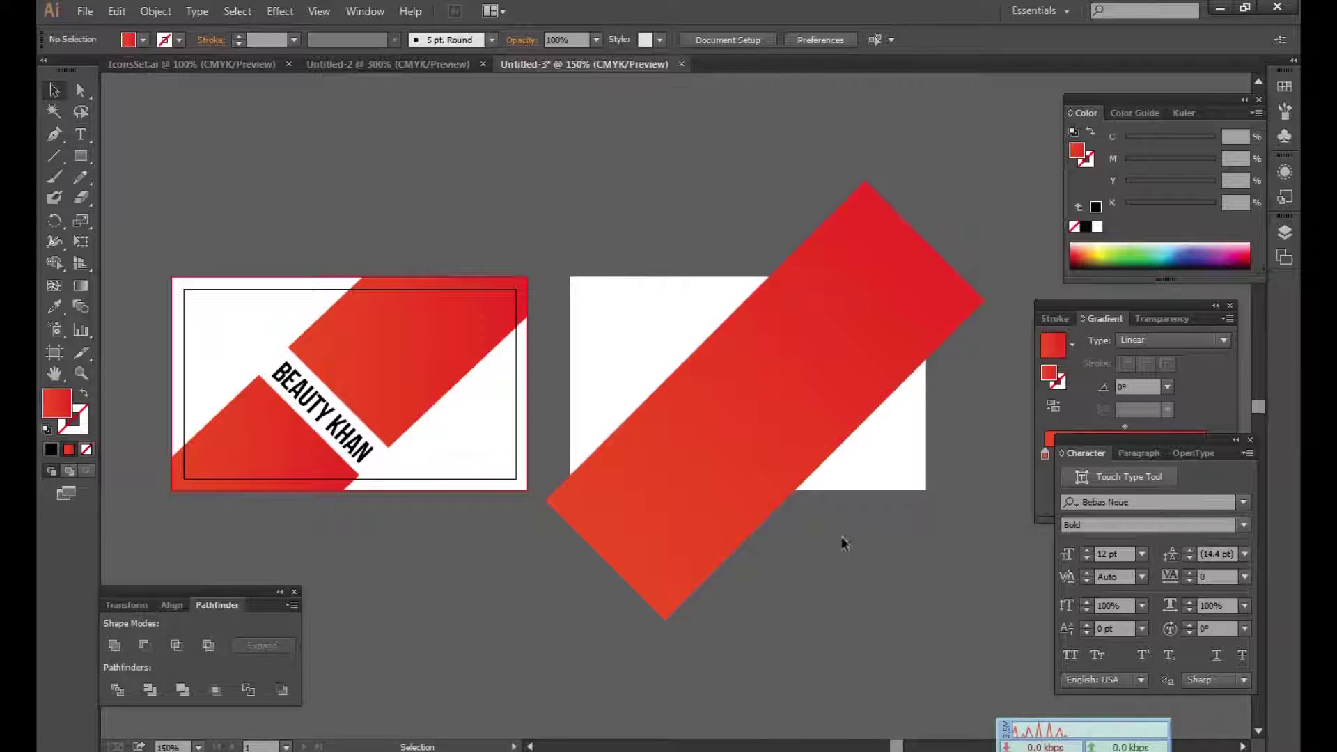
Step: Nudge the diagonal band up and left, then select the white card background
{"action": "left_click", "coordinate": [706, 402]}
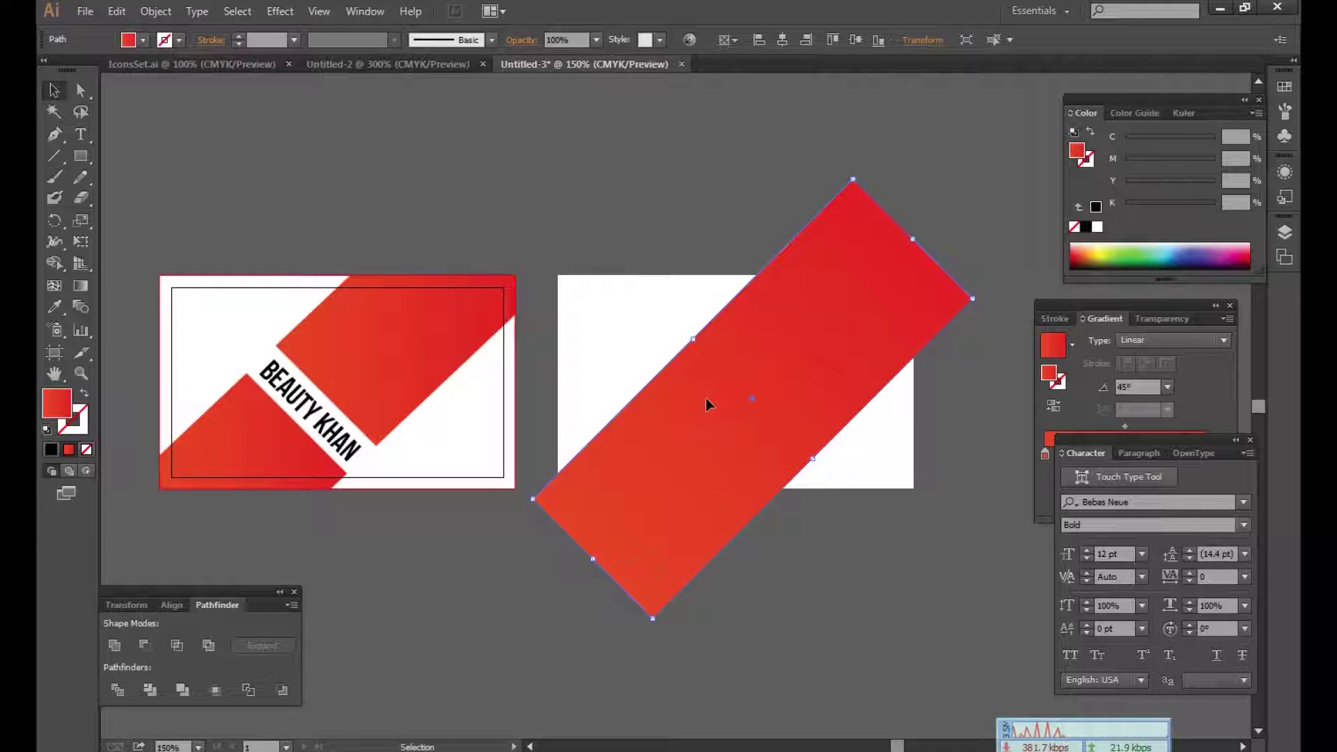
{"action": "key", "text": "shift+Left"}
{"action": "key", "text": "shift+Up"}
{"action": "key", "text": "Up"}
{"action": "key", "text": "Up"}
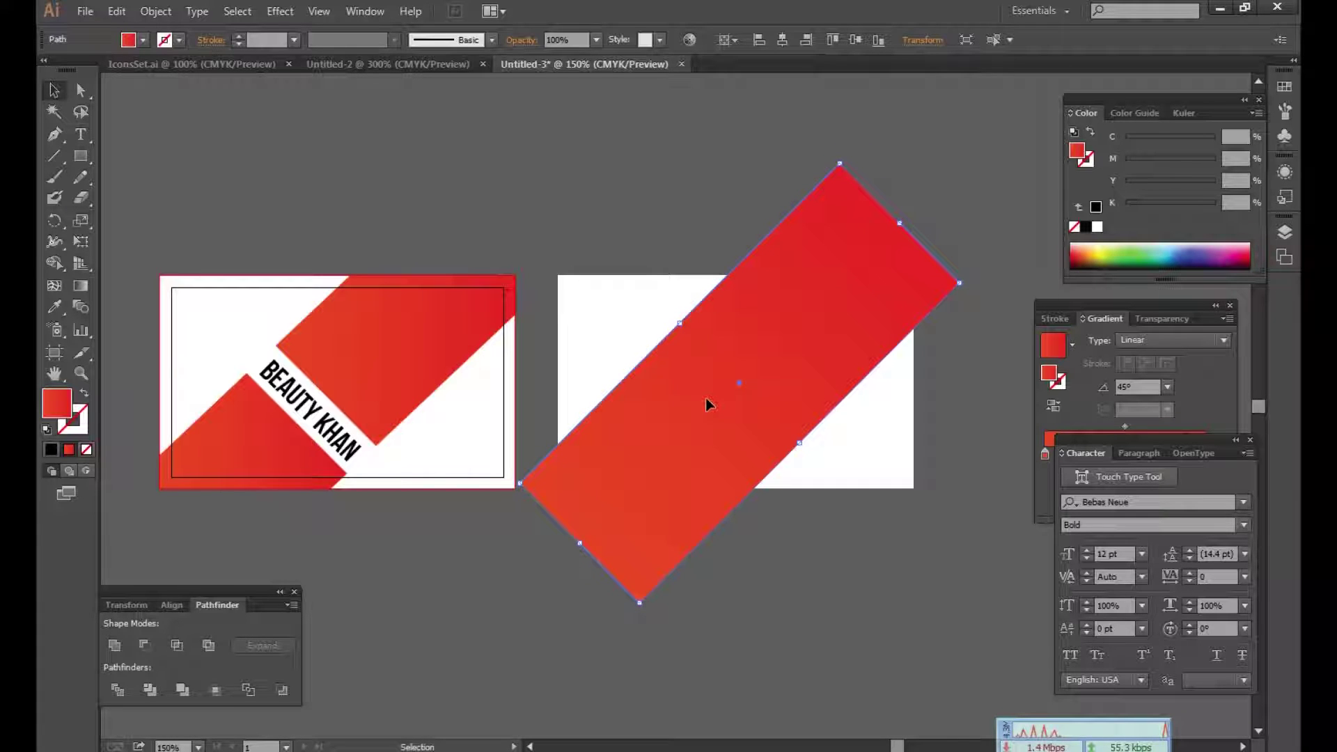
{"action": "left_click", "coordinate": [616, 328]}
{"action": "left_click", "coordinate": [117, 12]}
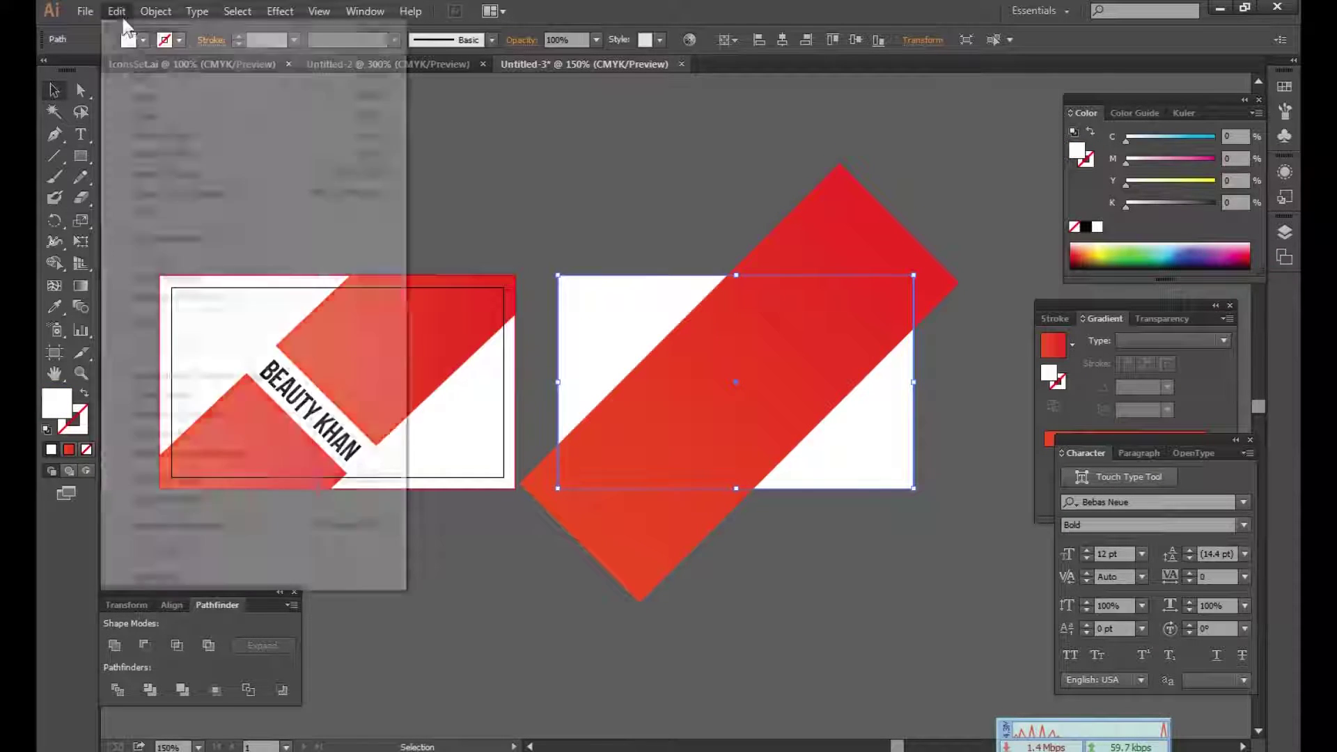
Step: Copy the card rectangle and trim the red band to the card with Intersect
{"action": "left_click", "coordinate": [144, 99]}
{"action": "key", "text": "ctrl+f"}
{"action": "left_click", "coordinate": [610, 472], "text": "shift"}
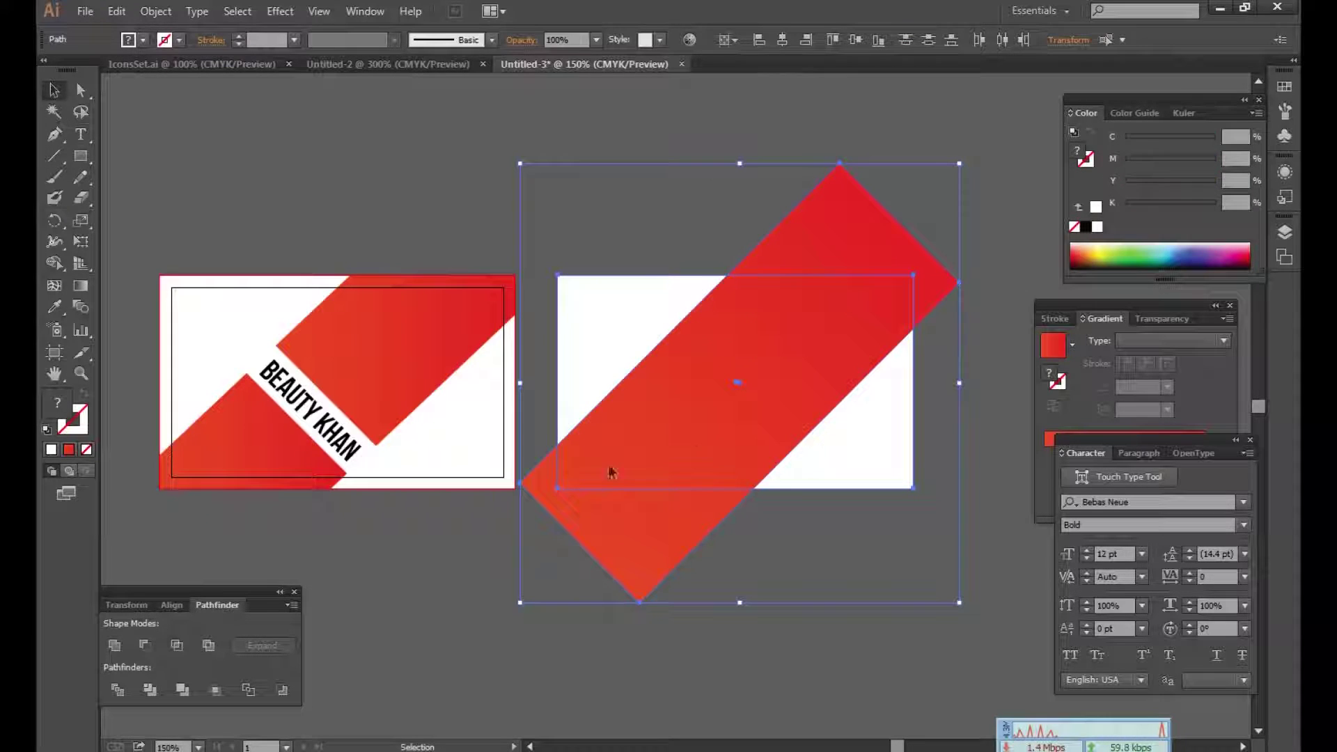
{"action": "left_click", "coordinate": [177, 643]}
Step: Paste the white rectangle in front and send it behind the band
{"action": "left_click", "coordinate": [115, 12]}
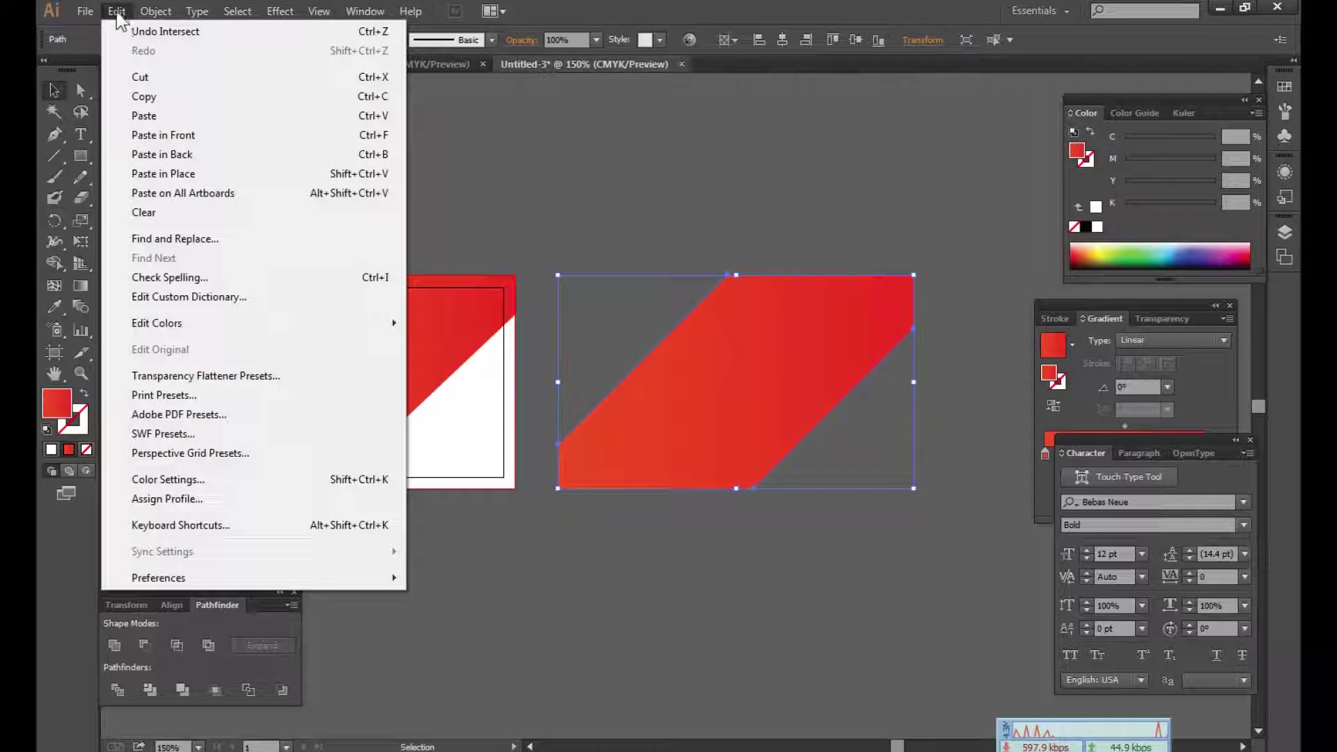
{"action": "left_click", "coordinate": [171, 135]}
{"action": "right_click", "coordinate": [722, 433]}
{"action": "mouse_move", "coordinate": [770, 680]}
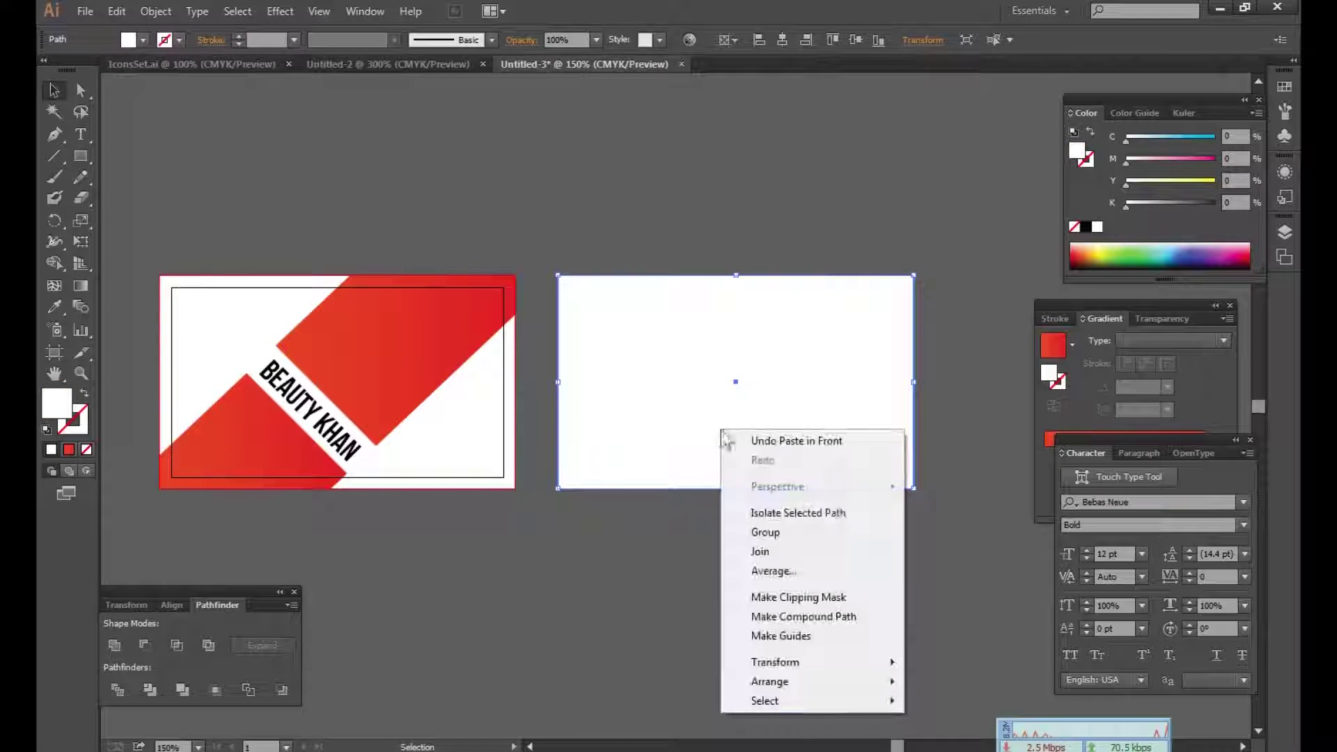
{"action": "left_click", "coordinate": [992, 742]}
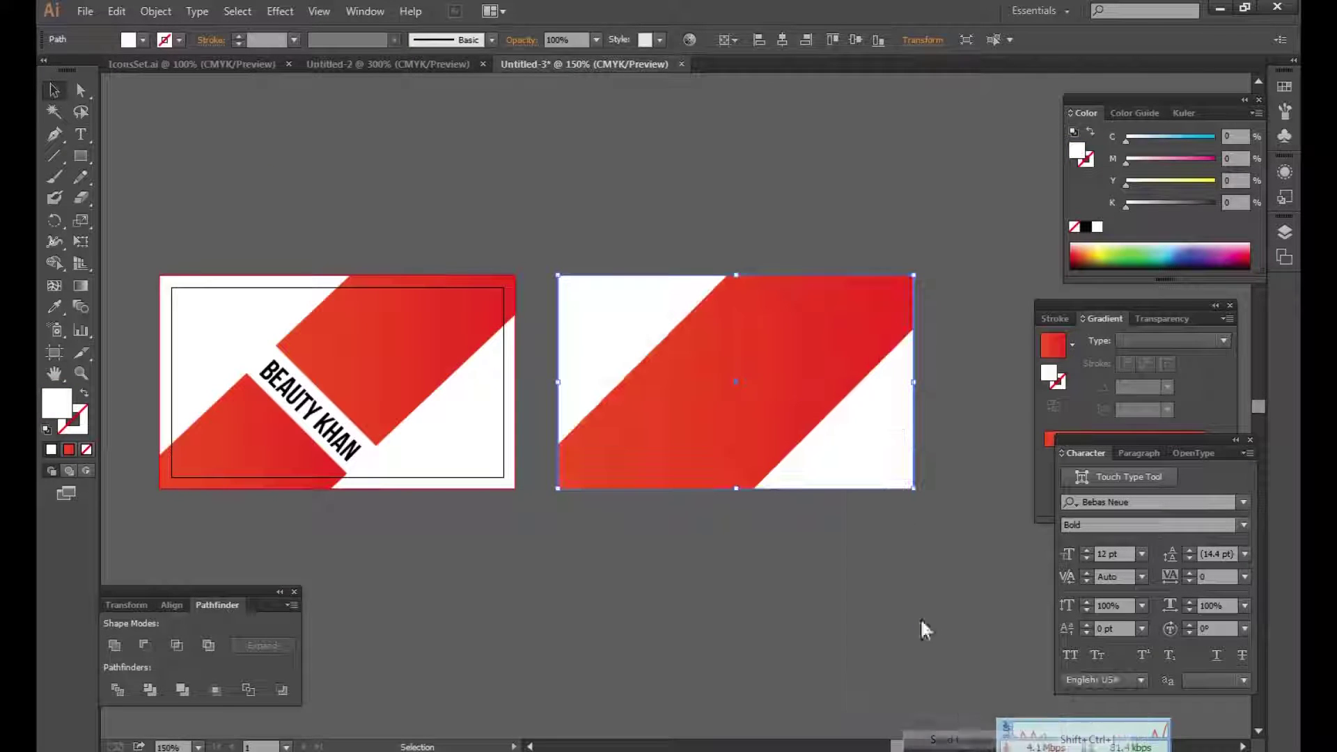
{"action": "left_click", "coordinate": [787, 501]}
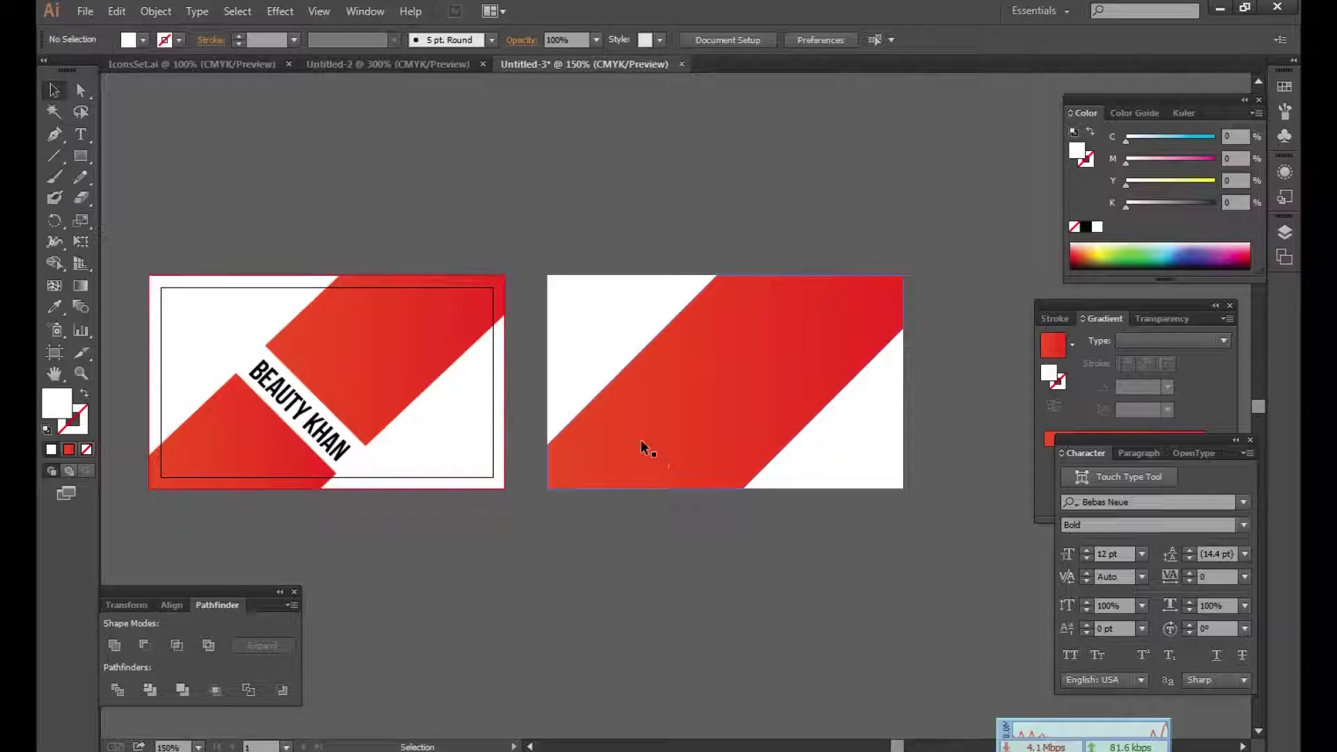
Step: Draw a small rectangle and rotate it into a steep diagonal across the band
{"action": "left_click", "coordinate": [82, 158]}
{"action": "mouse_move", "coordinate": [605, 350]}
{"action": "left_mouse_down"}
{"action": "mouse_move", "coordinate": [726, 391]}
{"action": "mouse_move", "coordinate": [806, 396]}
{"action": "left_mouse_up"}
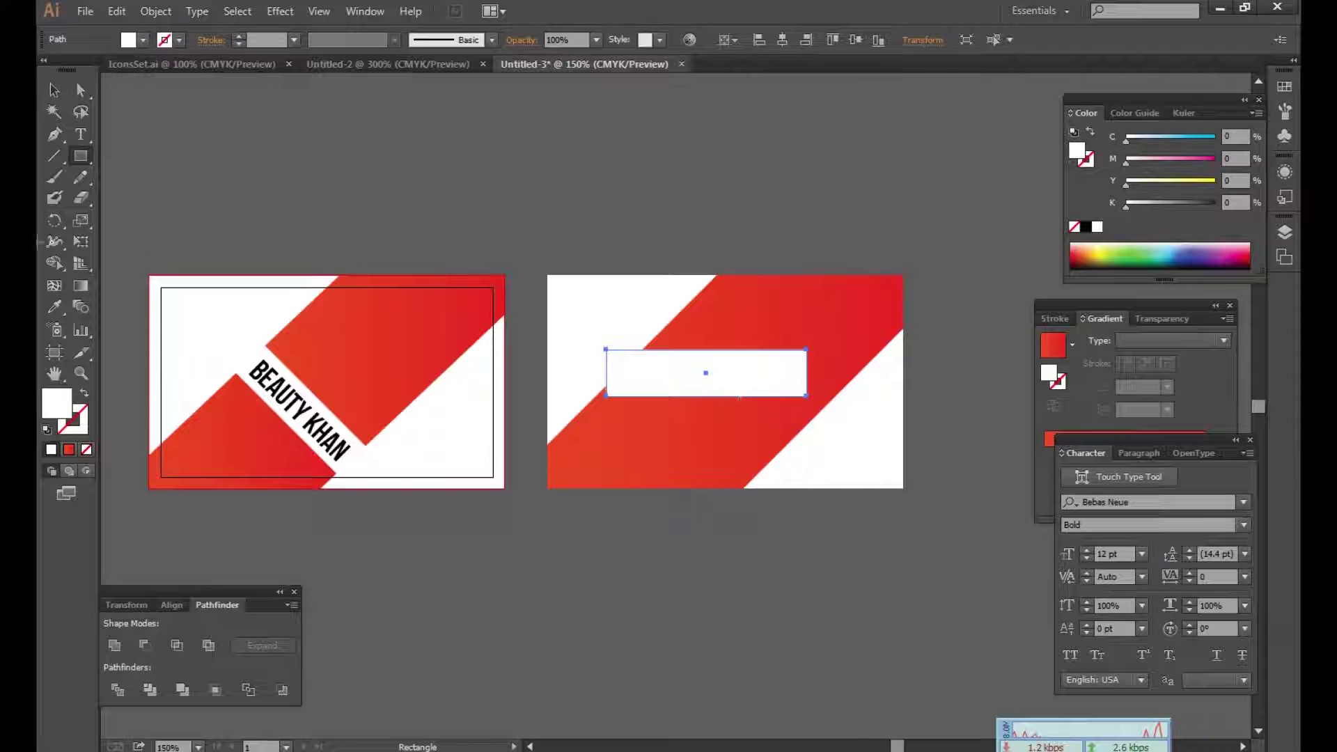
{"action": "left_click", "coordinate": [54, 90]}
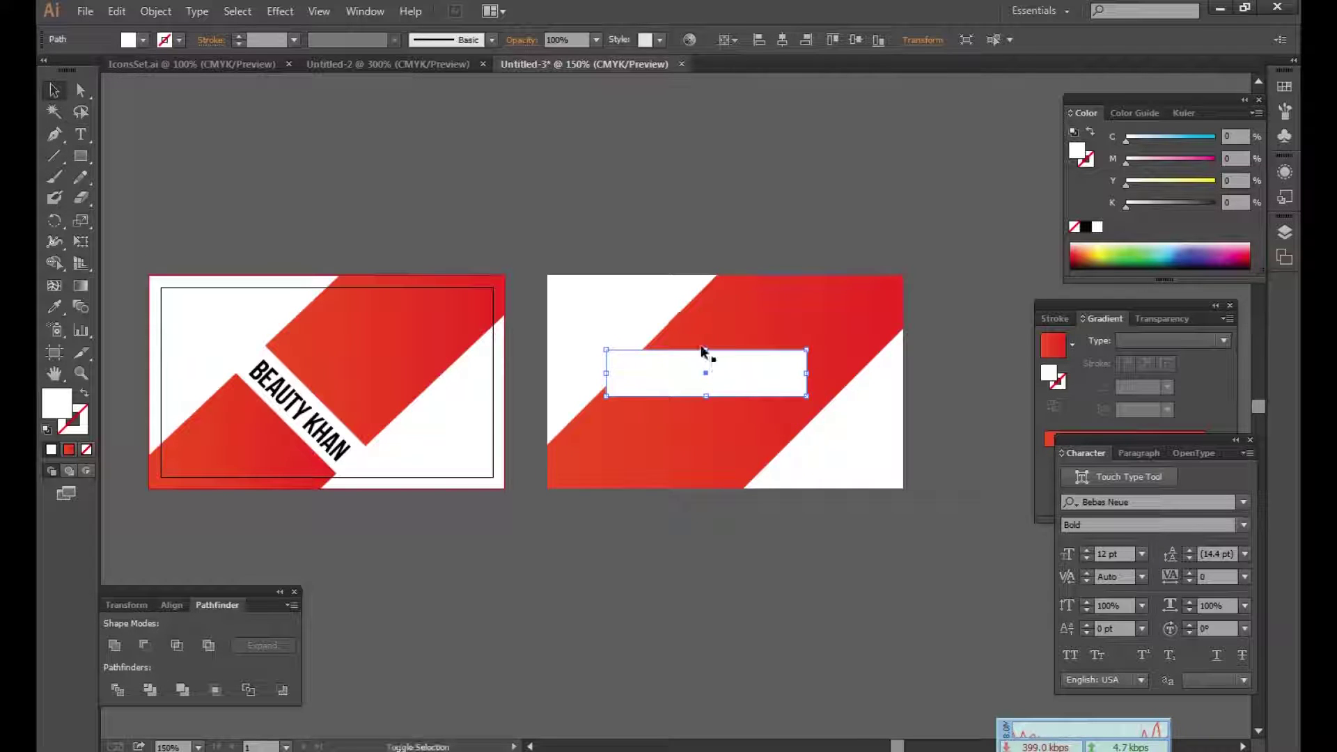
{"action": "left_click_drag", "start_coordinate": [714, 345], "coordinate": [717, 421]}
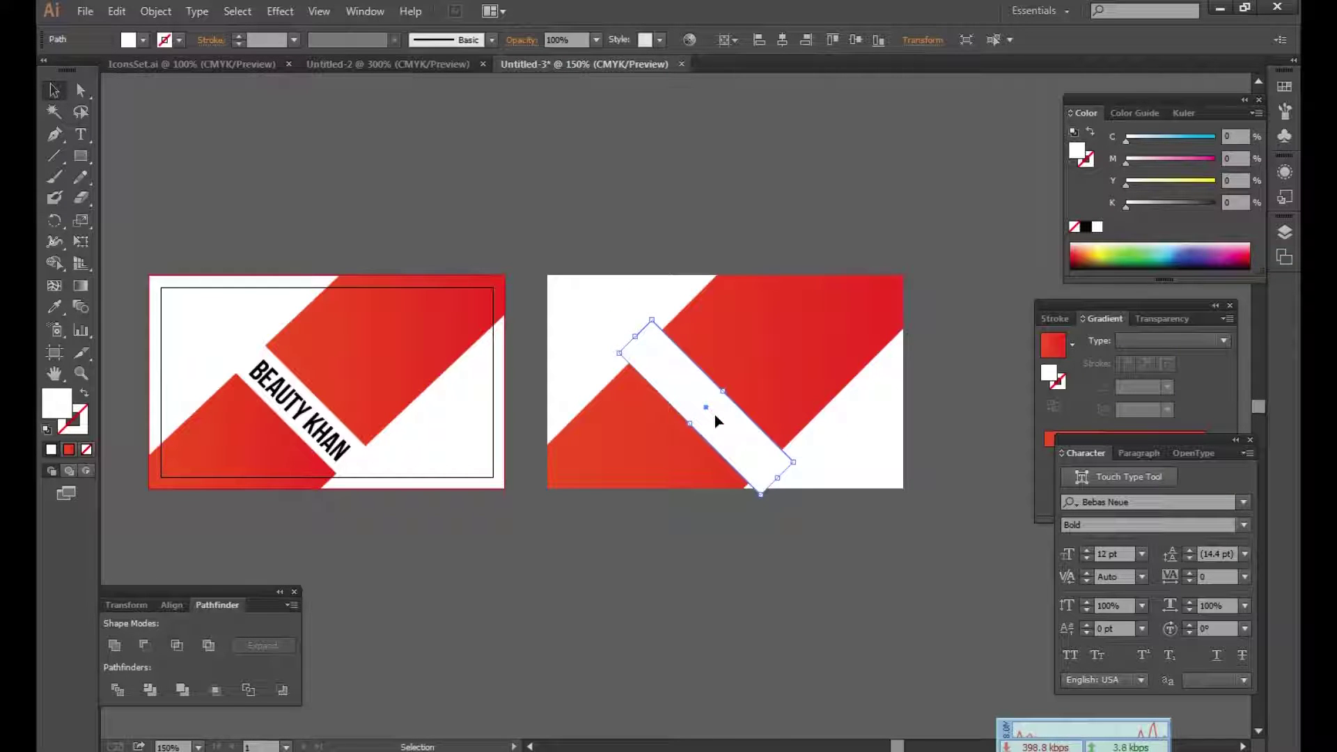
{"action": "left_click_drag", "start_coordinate": [717, 416], "coordinate": [689, 463]}
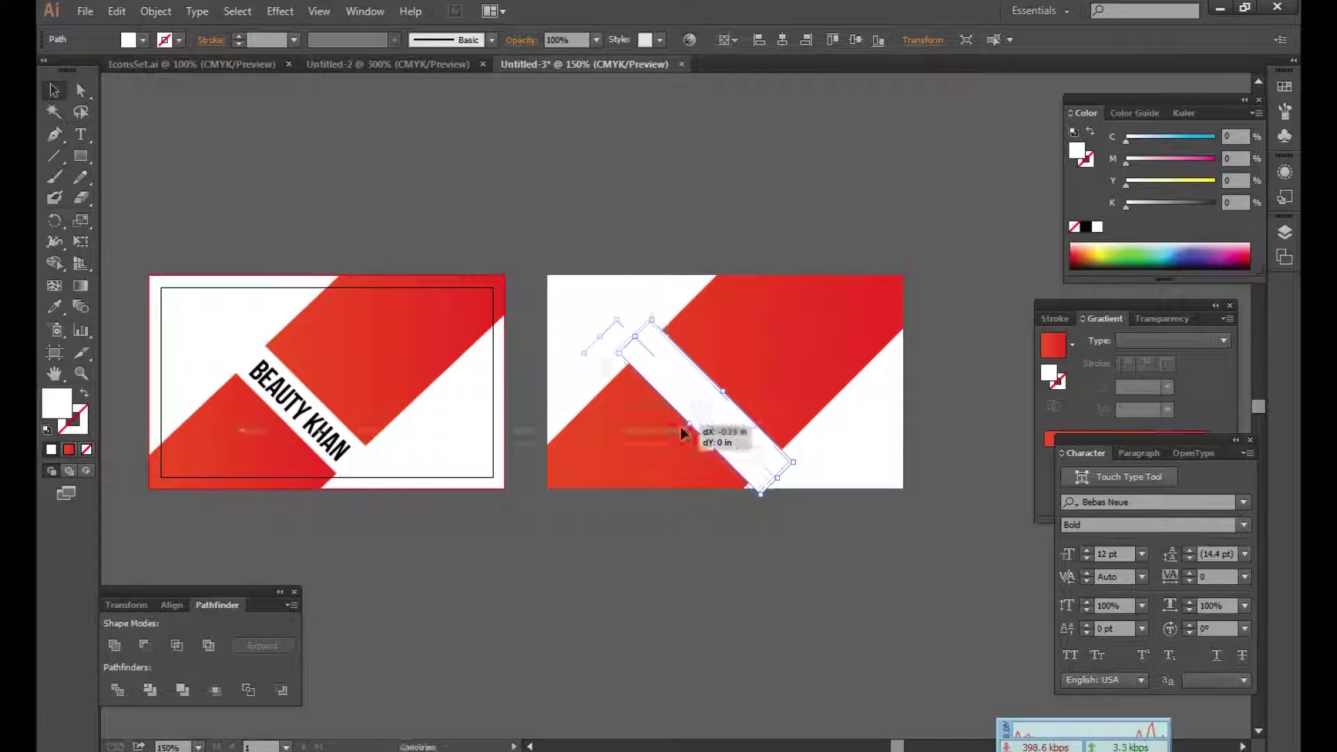
Step: Subtract the rectangle from the band with Minus Front, splitting it in two
{"action": "scroll", "coordinate": [726, 459], "scroll_direction": "up", "scroll_amount": 1}
{"action": "left_click", "coordinate": [714, 425], "text": "shift"}
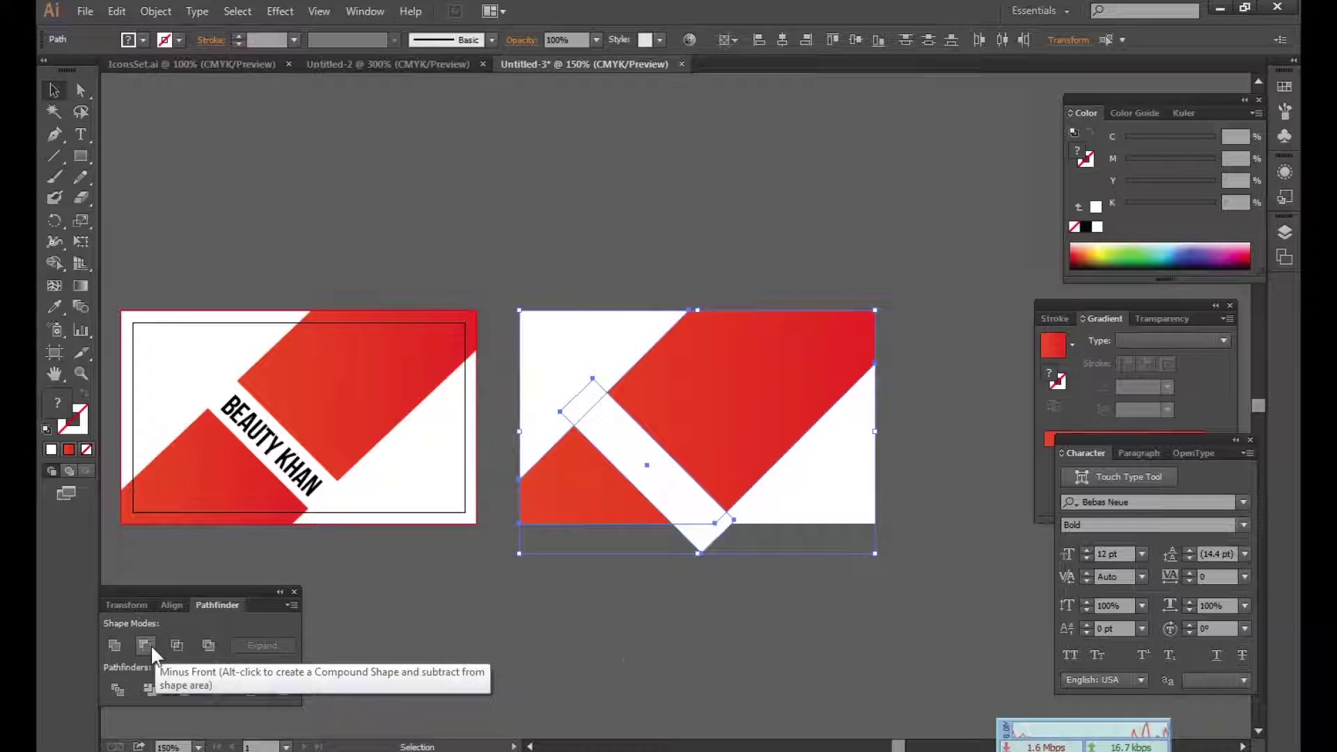
{"action": "left_click", "coordinate": [650, 484]}
{"action": "left_click", "coordinate": [694, 391], "text": "shift"}
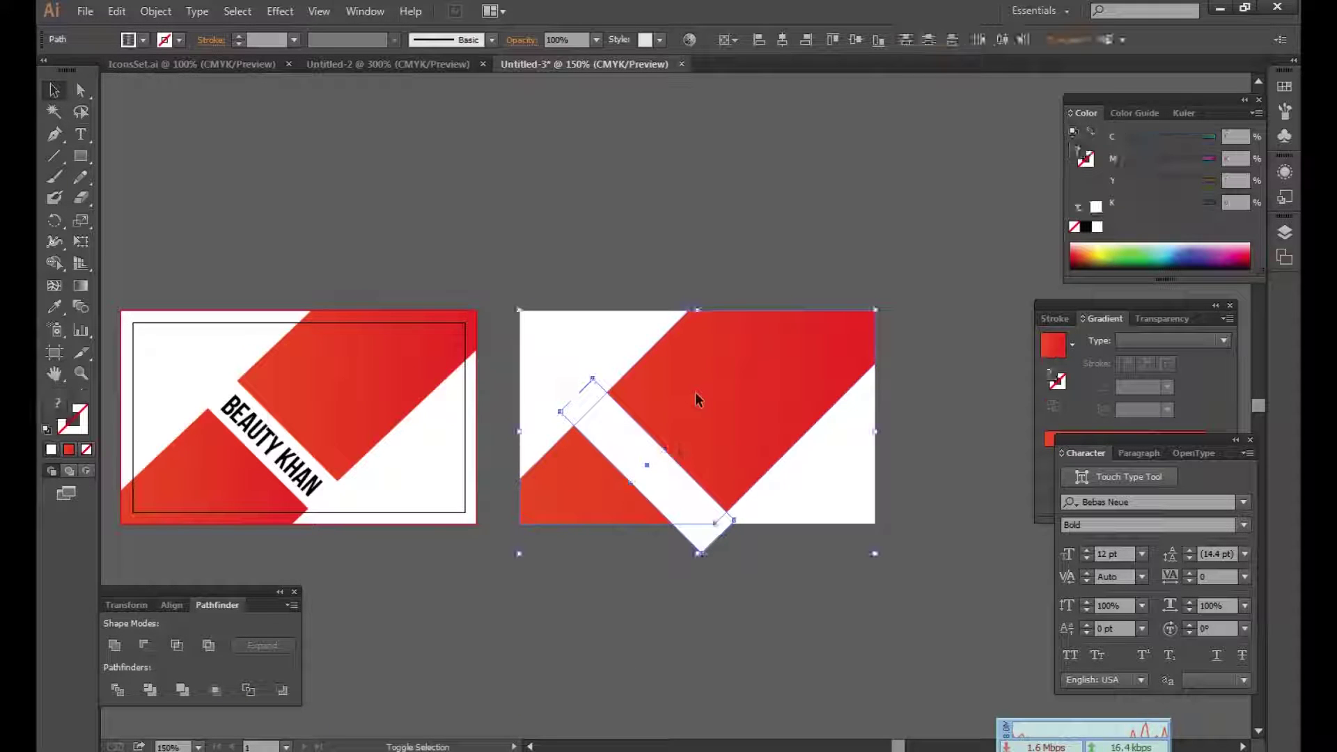
{"action": "left_click", "coordinate": [176, 642]}
{"action": "key", "text": "ctrl+z"}
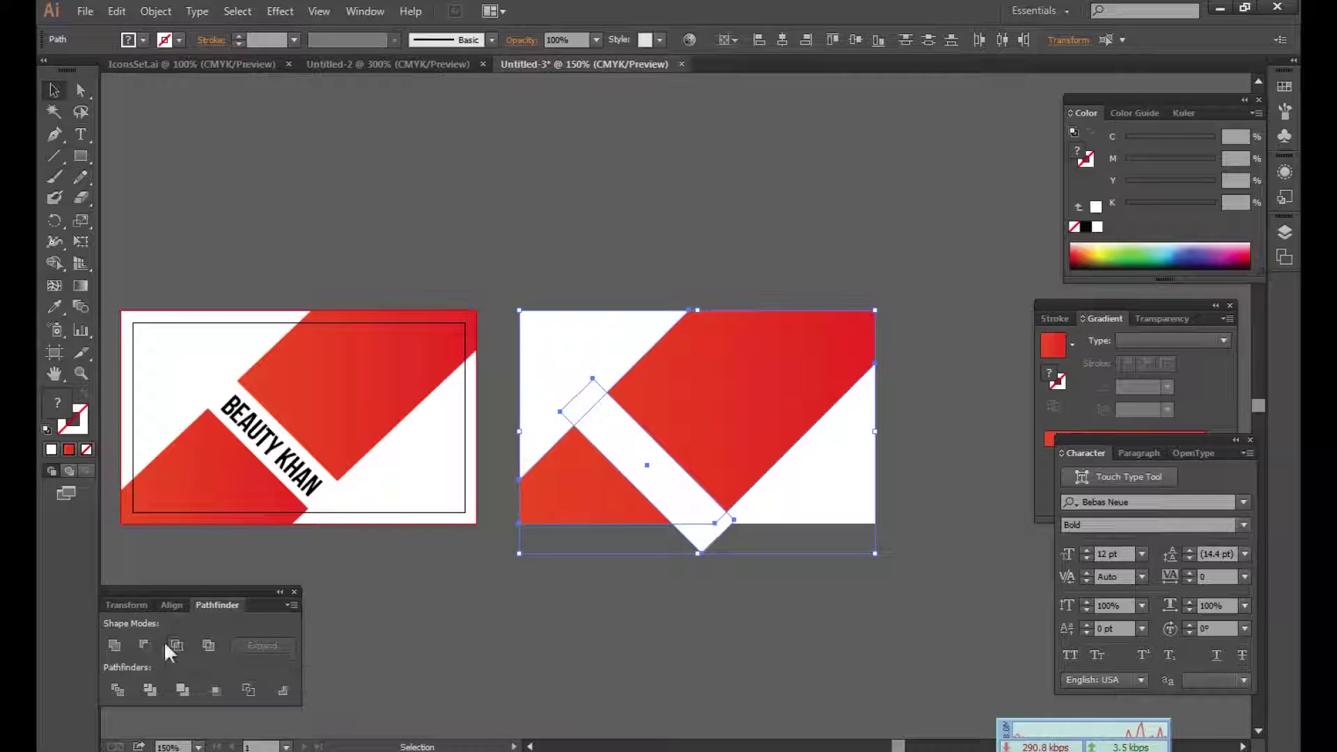
{"action": "left_click", "coordinate": [152, 644]}
{"action": "left_click", "coordinate": [470, 640]}
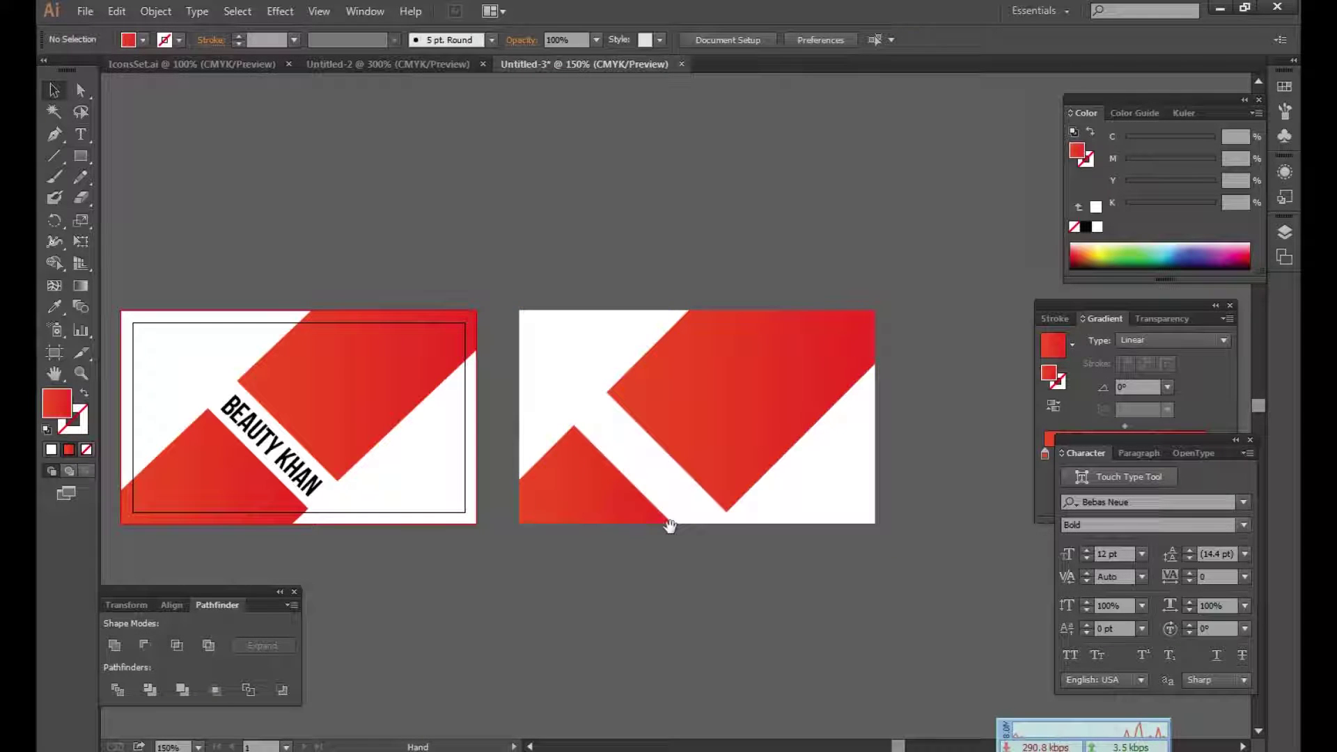
Step: Alt-drag a copy of BEAUTY KHAN into the right card's gap, retype it as ADOBE TUTORIALS and shrink it
{"action": "key", "text": "ctrl+plus"}
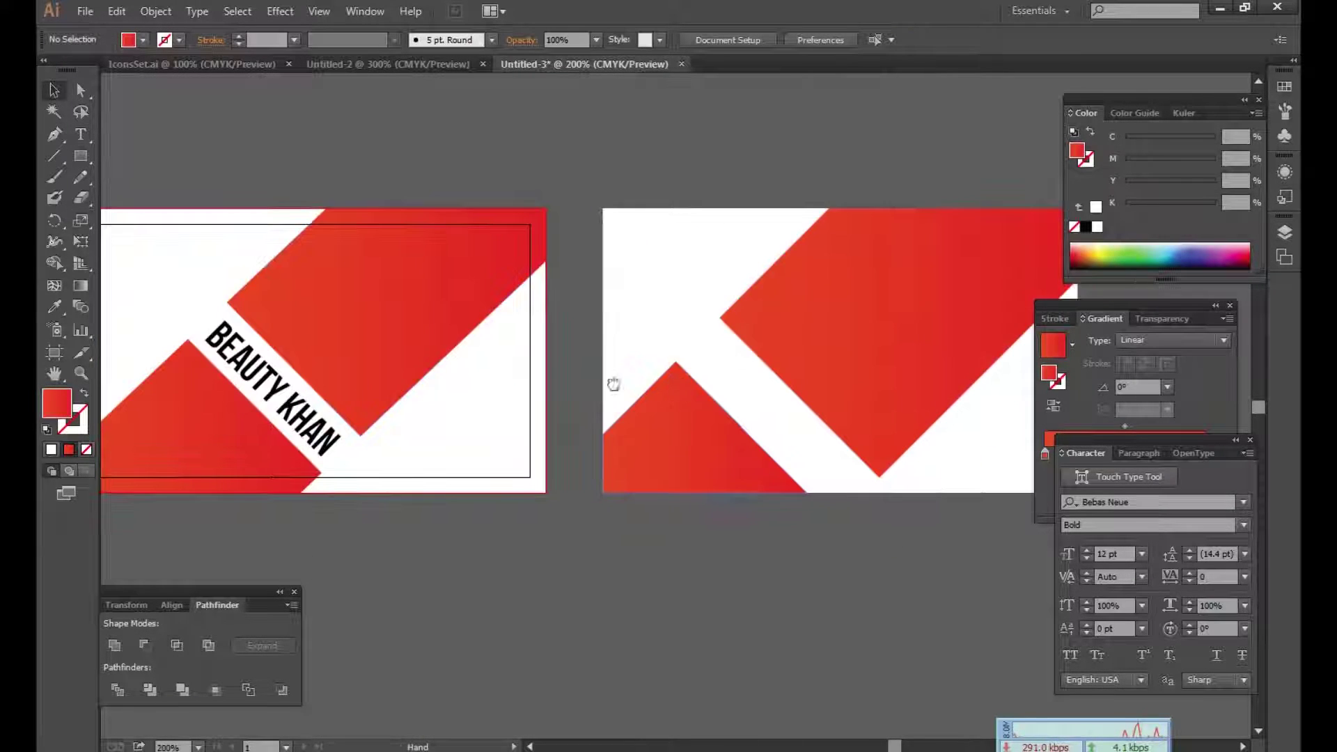
{"action": "left_click_drag", "start_coordinate": [339, 411], "coordinate": [781, 428]}
{"action": "double_click", "coordinate": [781, 428]}
{"action": "key", "text": "ctrl+a"}
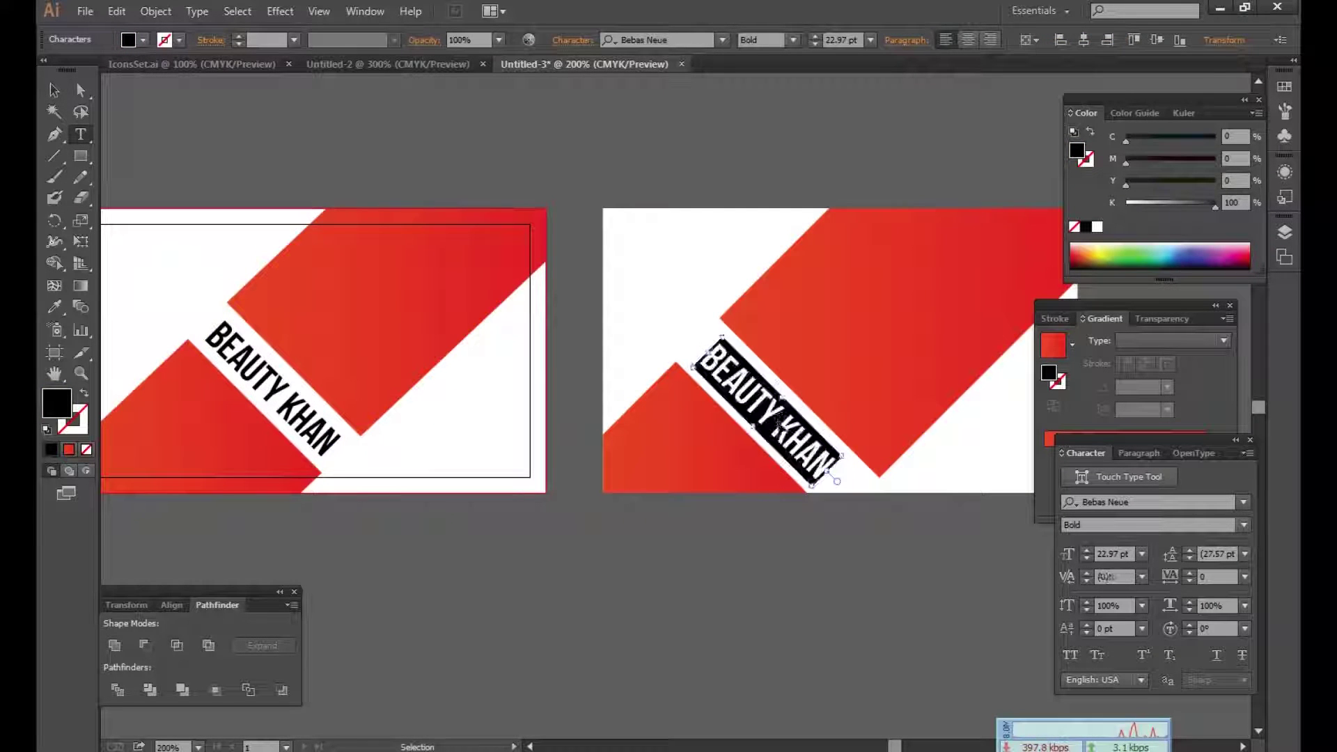
{"action": "type", "text": "ADOBE T"}
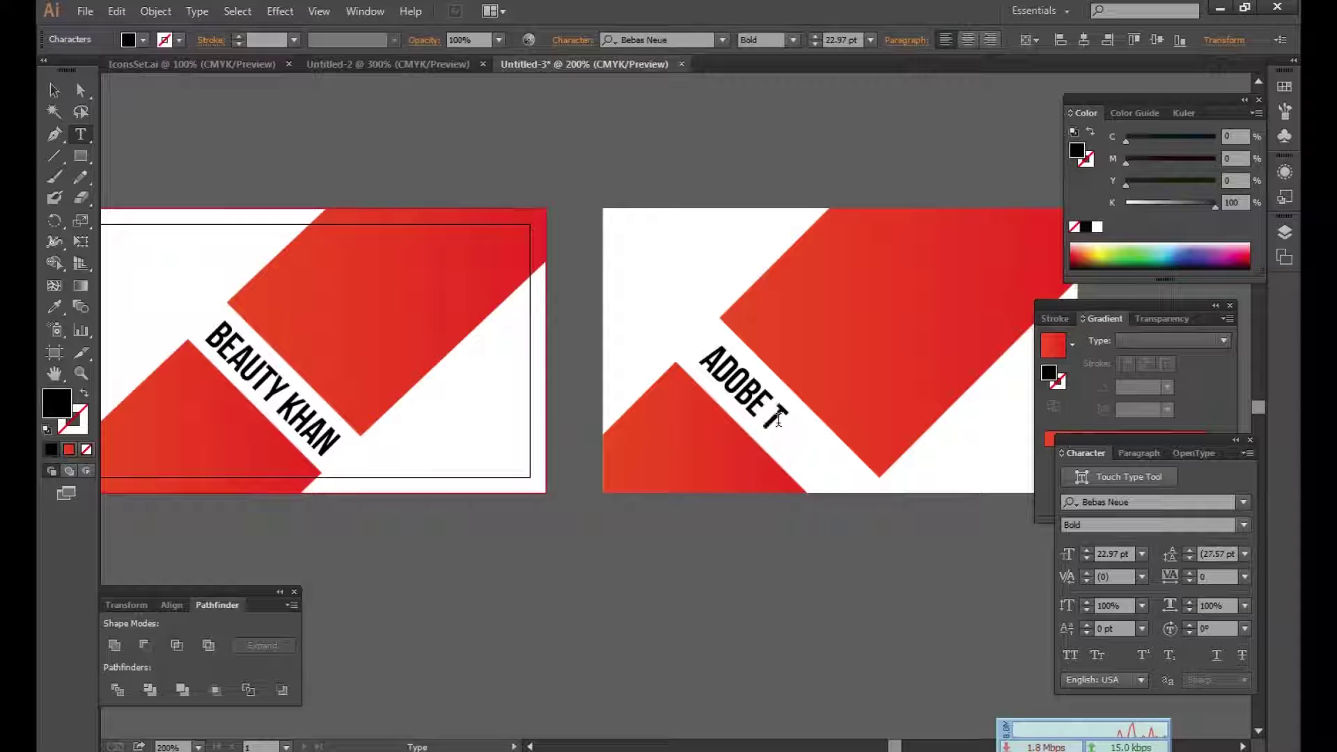
{"action": "type", "text": "RIALS"}
{"action": "key", "text": "ctrl+a"}
{"action": "key", "text": "ctrl+shift+comma"}
{"action": "key", "text": "ctrl+shift+comma"}
{"action": "left_click", "coordinate": [54, 89]}
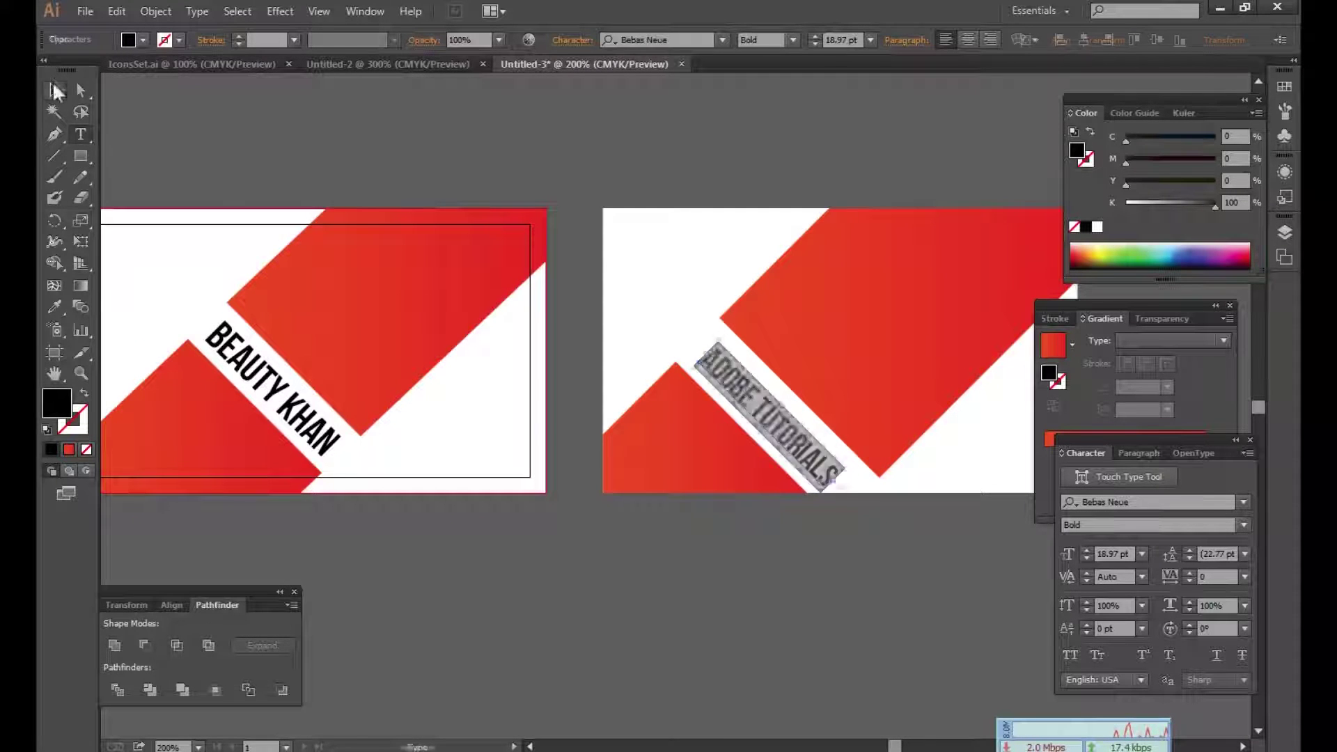
Step: Fine-tune the ADOBE TUTORIALS text's position inside the right card's diagonal white gap
{"action": "scroll", "coordinate": [606, 397], "scroll_direction": "right", "scroll_amount": 5}
{"action": "left_click", "coordinate": [664, 428]}
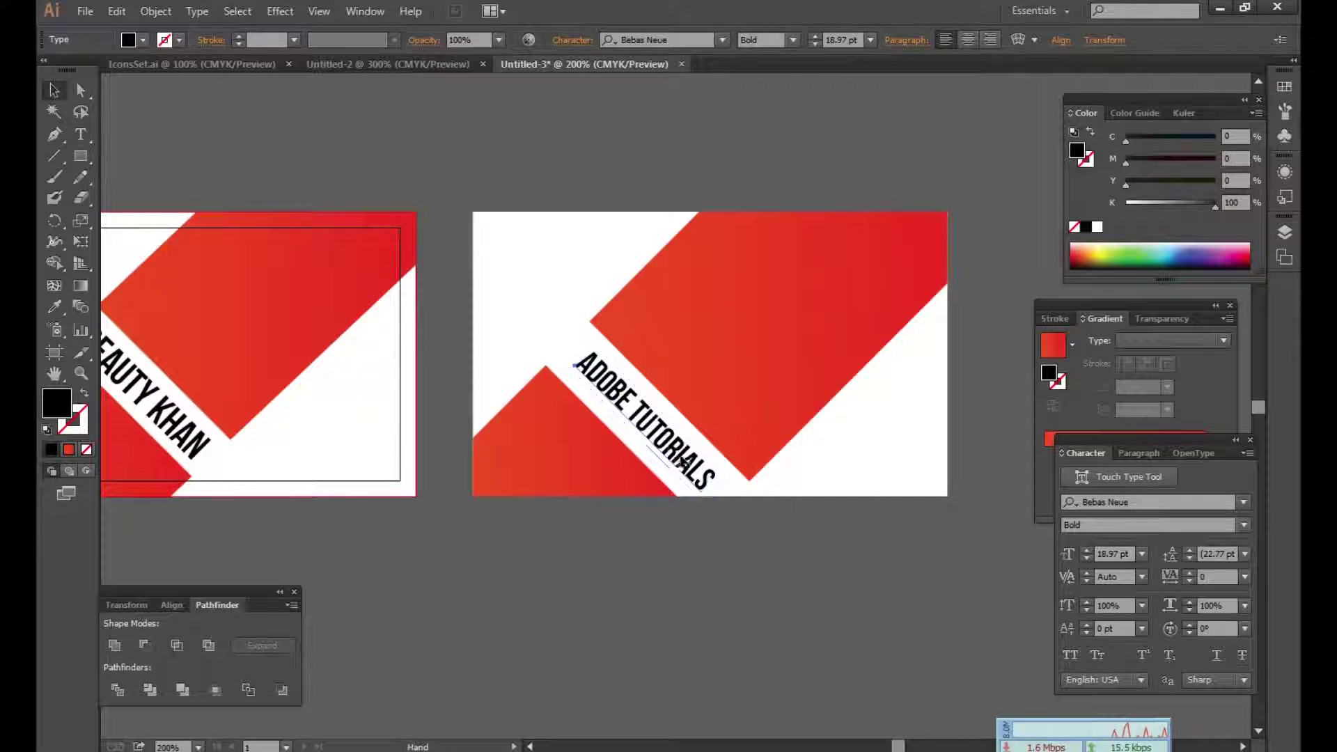
{"action": "scroll", "coordinate": [667, 488], "scroll_direction": "right", "scroll_amount": 2}
{"action": "left_click", "coordinate": [668, 546]}
{"action": "left_click_drag", "start_coordinate": [632, 555], "coordinate": [727, 542]}
{"action": "left_click_drag", "start_coordinate": [736, 456], "coordinate": [730, 438]}
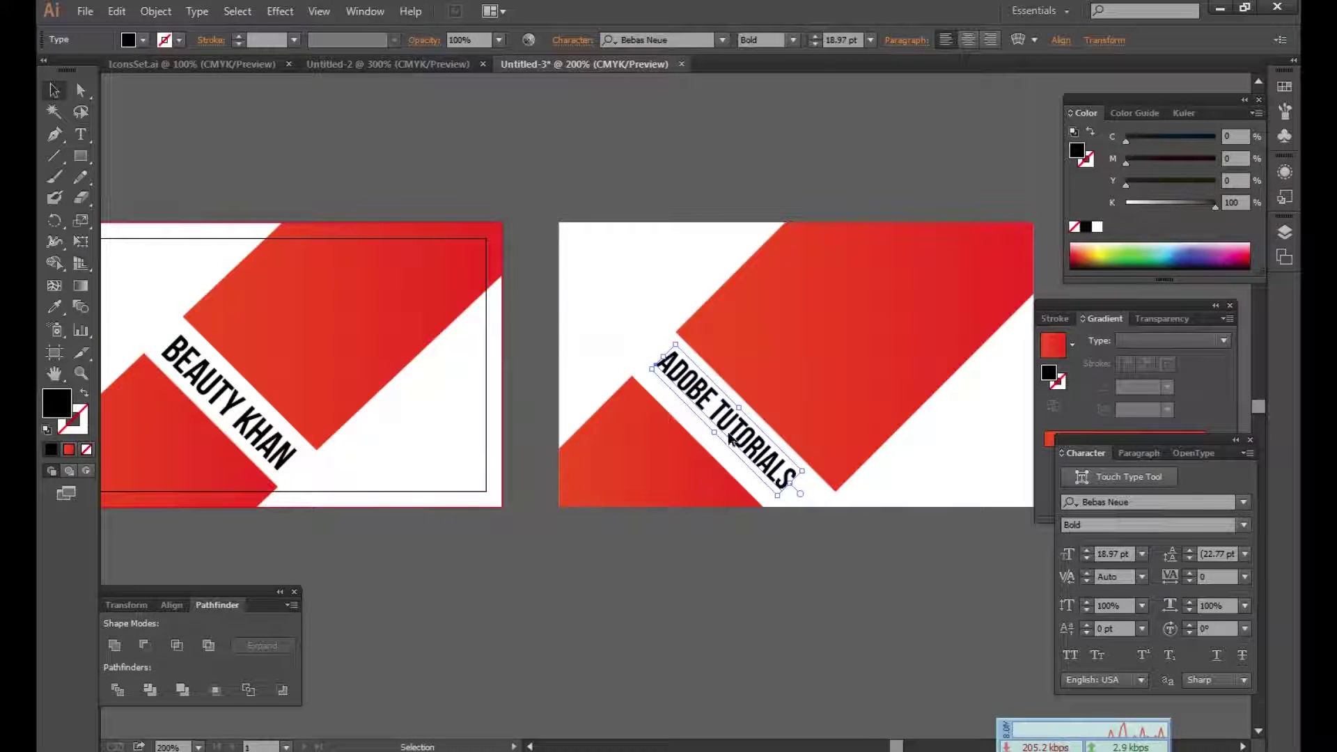
{"action": "left_click_drag", "start_coordinate": [798, 542], "coordinate": [685, 556]}
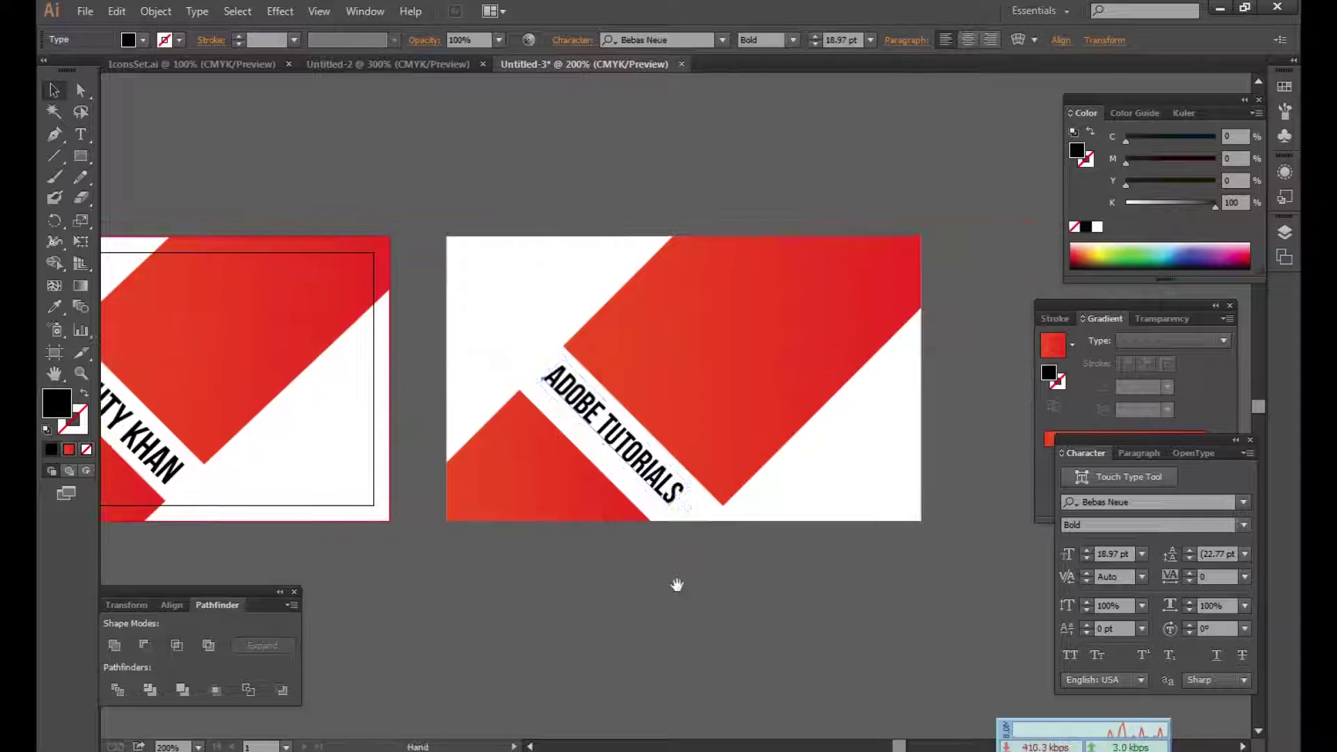
{"action": "left_click", "coordinate": [630, 468]}
{"action": "left_click_drag", "start_coordinate": [630, 468], "coordinate": [637, 470]}
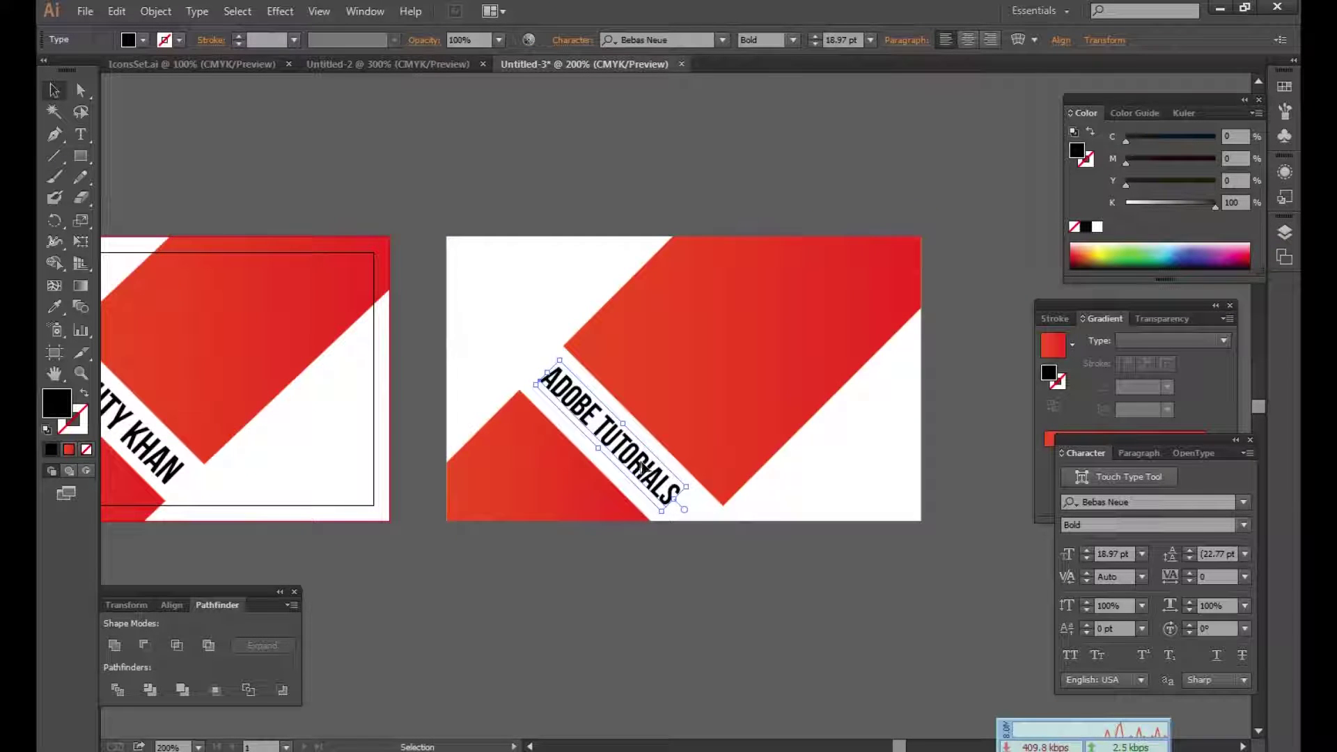
{"action": "left_click", "coordinate": [707, 581]}
{"action": "left_click_drag", "start_coordinate": [639, 506], "coordinate": [704, 506]}
{"action": "key", "text": "ctrl+minus"}
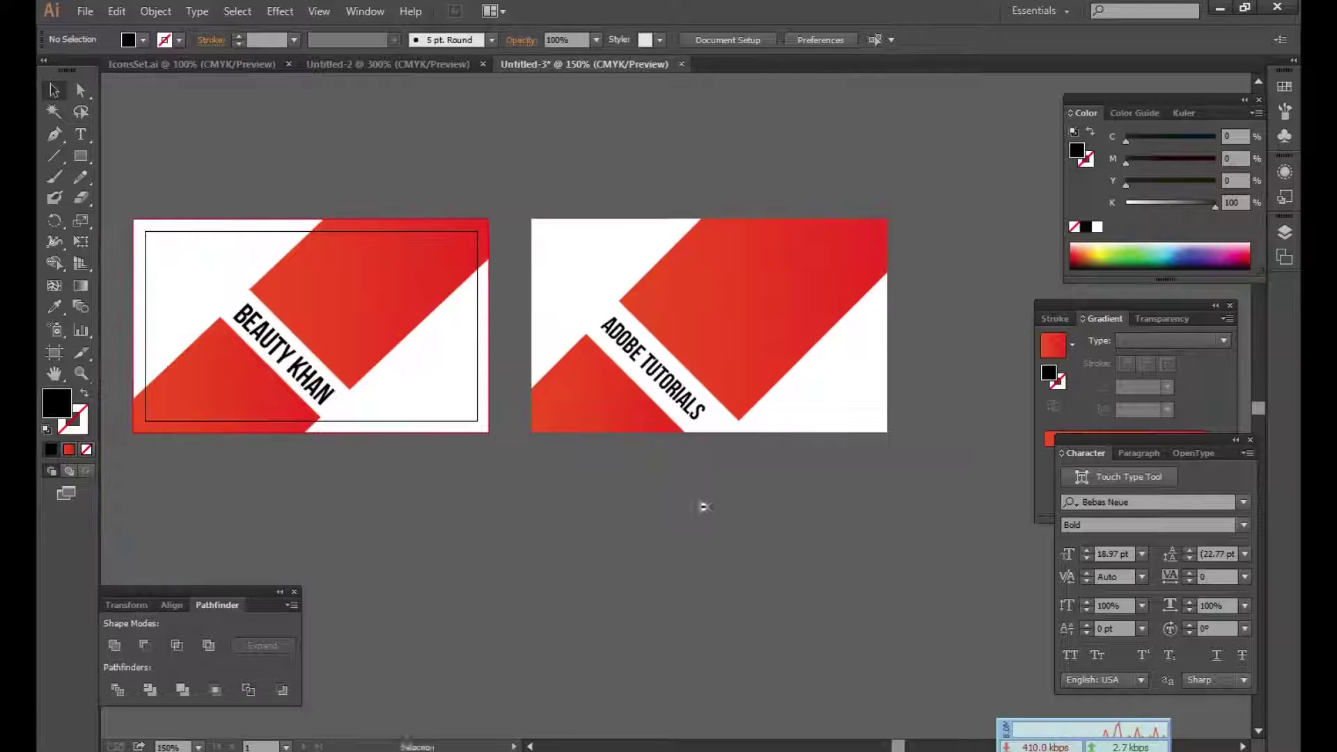
{"action": "left_click", "coordinate": [737, 367]}
Step: Type the phone number on the right card's upper red band and fill it white
{"action": "key", "text": "a"}
{"action": "key", "text": "ctrl+plus"}
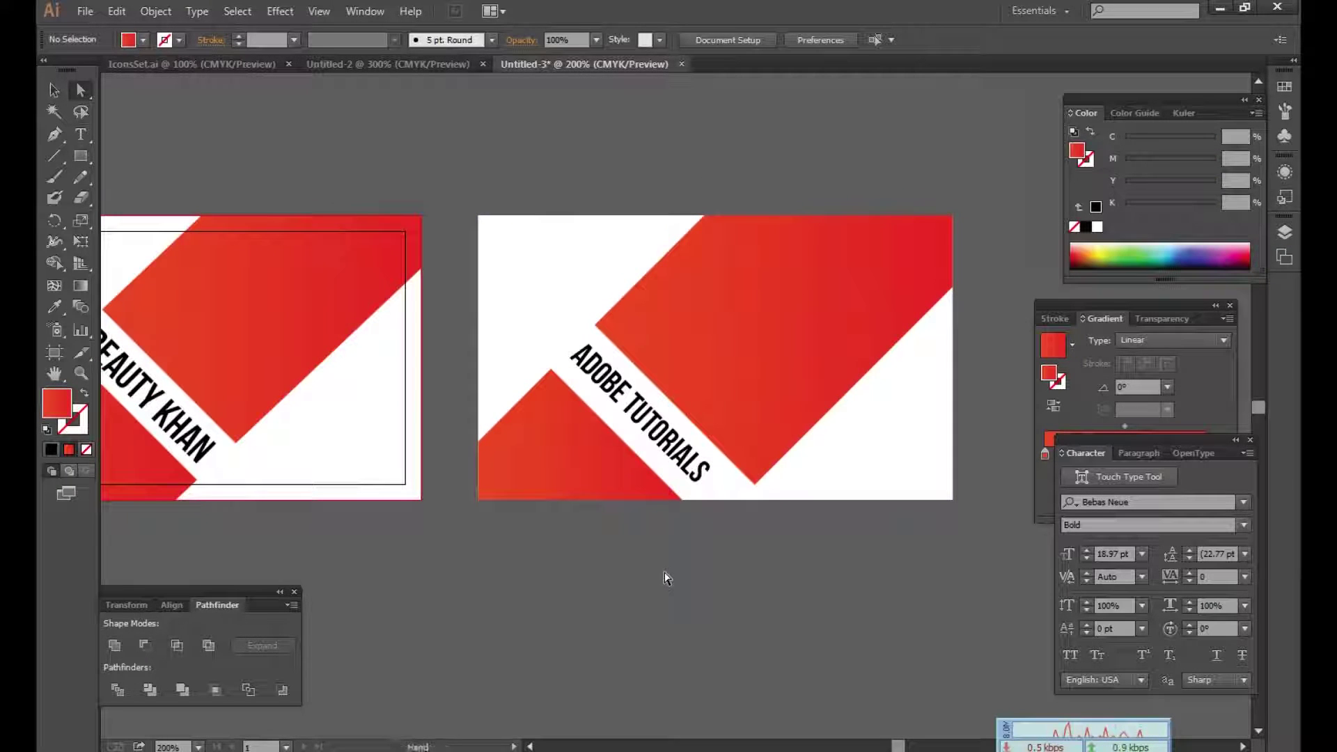
{"action": "left_click_drag", "start_coordinate": [555, 549], "coordinate": [578, 549]}
{"action": "left_click", "coordinate": [81, 132]}
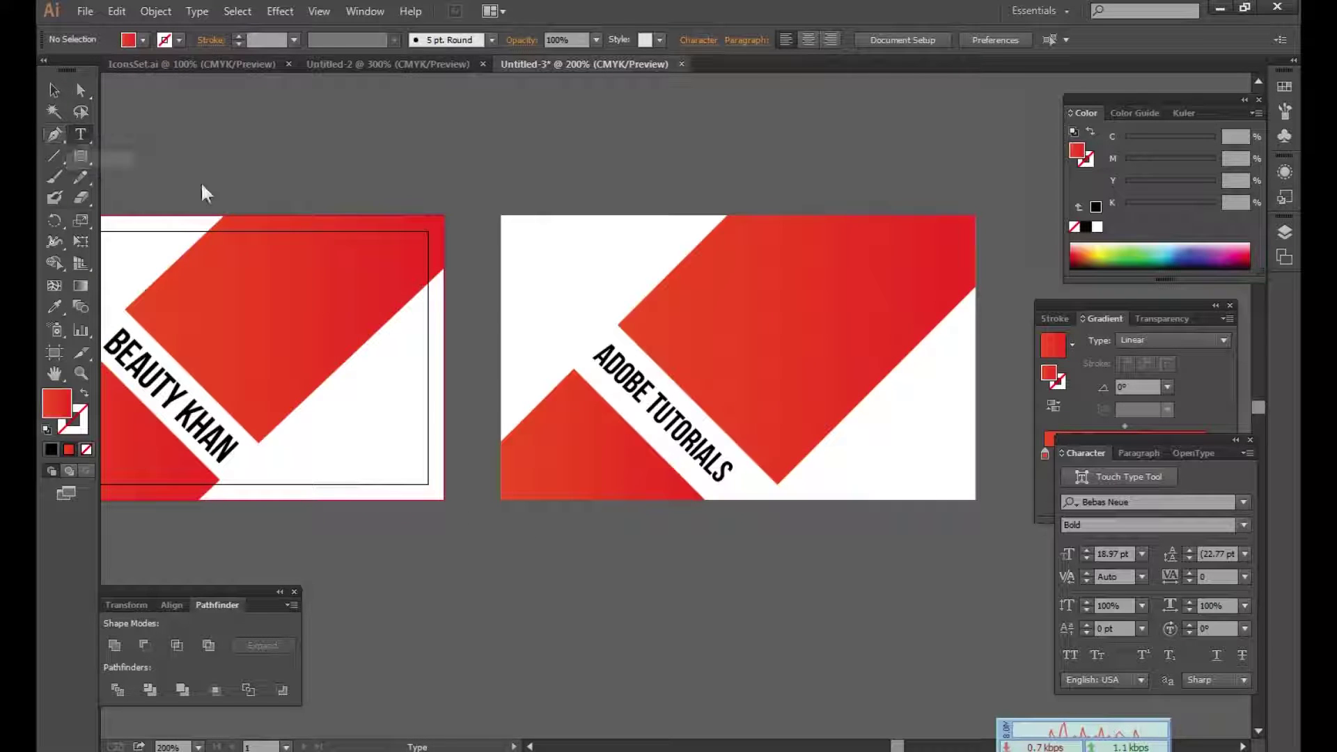
{"action": "left_click", "coordinate": [964, 373]}
{"action": "type", "text": "+1 123 456 7890"}
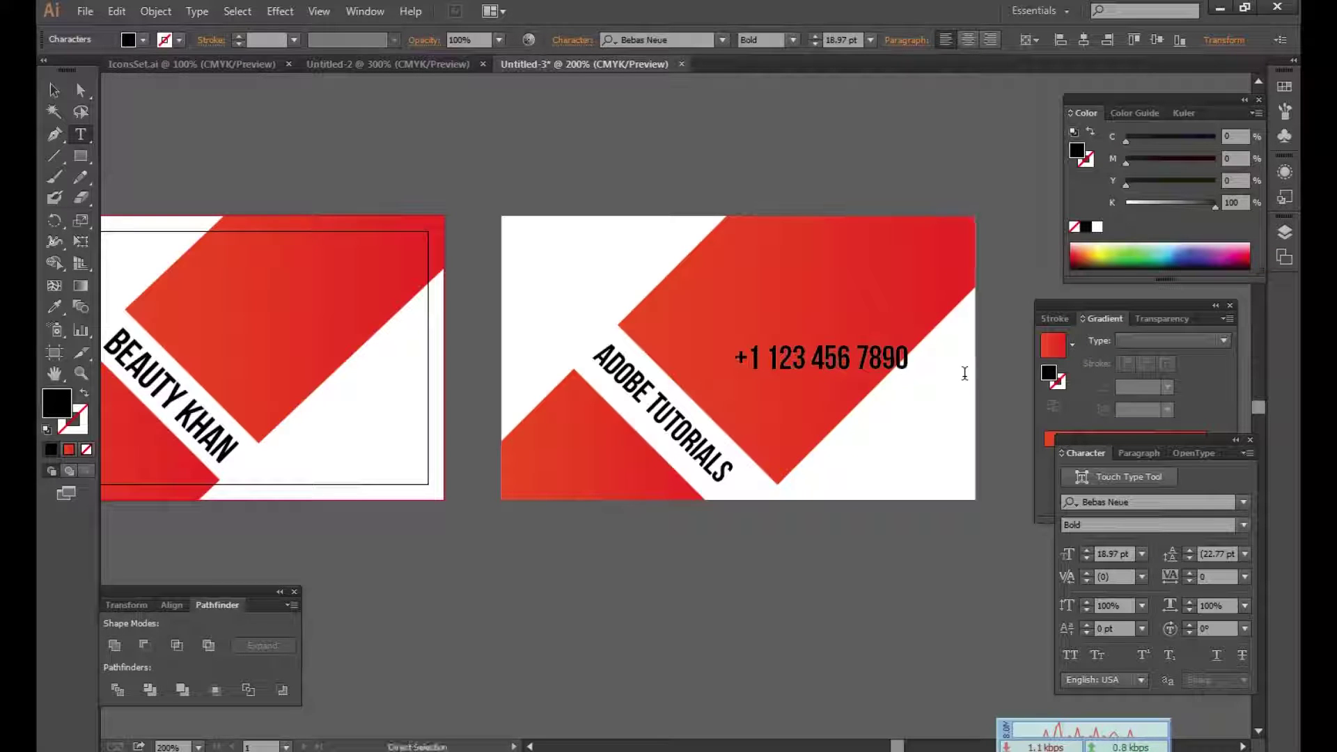
{"action": "key", "text": "ctrl+a"}
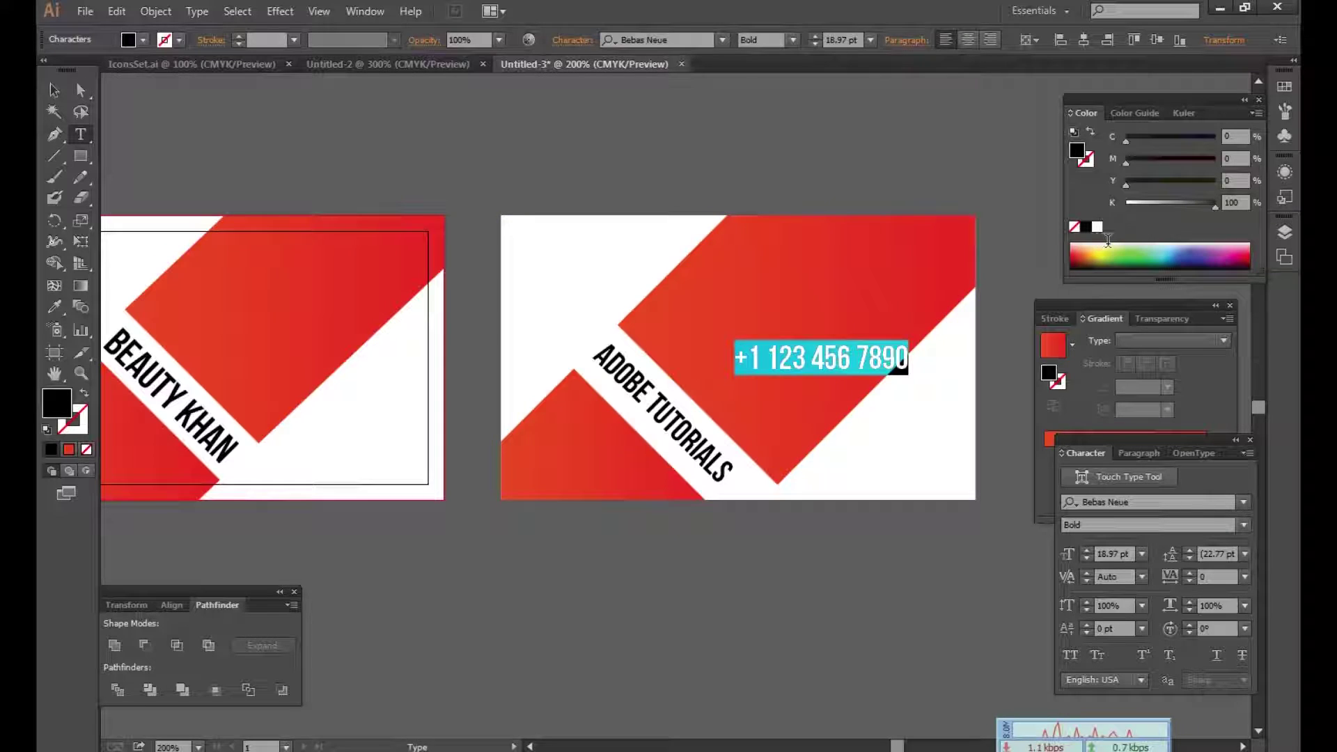
{"action": "left_click", "coordinate": [1098, 227]}
{"action": "left_click", "coordinate": [54, 88]}
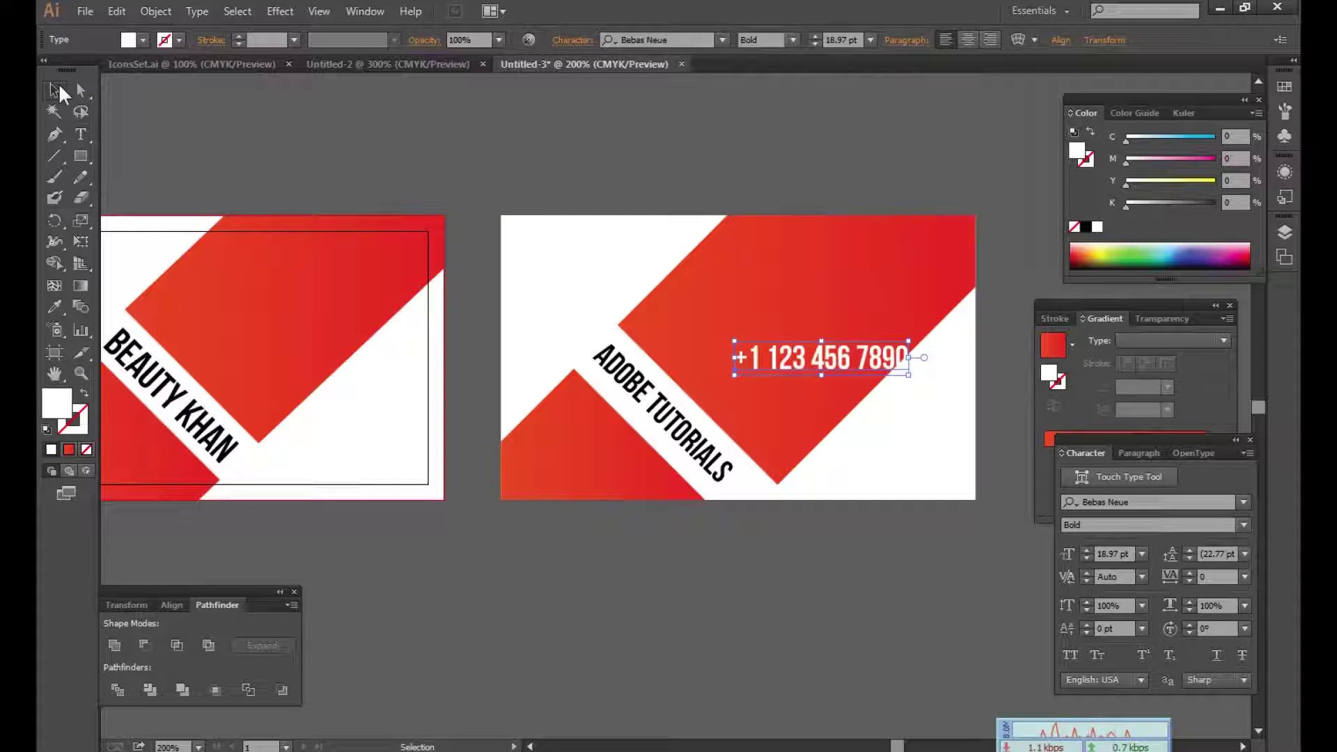
Step: Shrink the phone number to 10.97 pt and nudge it upward
{"action": "key", "text": "ctrl+shift+comma"}
{"action": "key", "text": "ctrl+shift+comma"}
{"action": "key", "text": "ctrl+shift+comma"}
{"action": "key", "text": "ctrl+shift+comma"}
{"action": "key", "text": "shift+Up"}
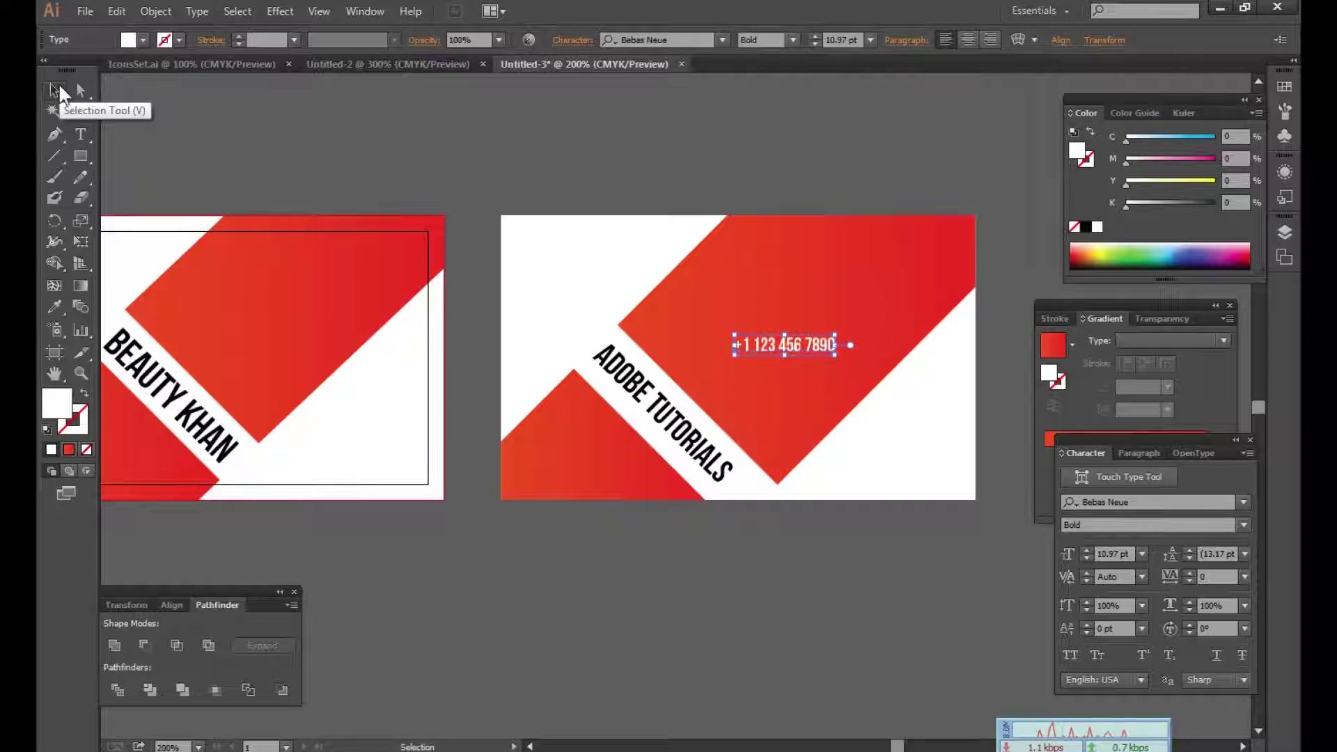
{"action": "key", "text": "shift+Up"}
{"action": "left_click", "coordinate": [715, 384], "text": "ctrl"}
{"action": "left_click_drag", "start_coordinate": [716, 384], "coordinate": [662, 392]}
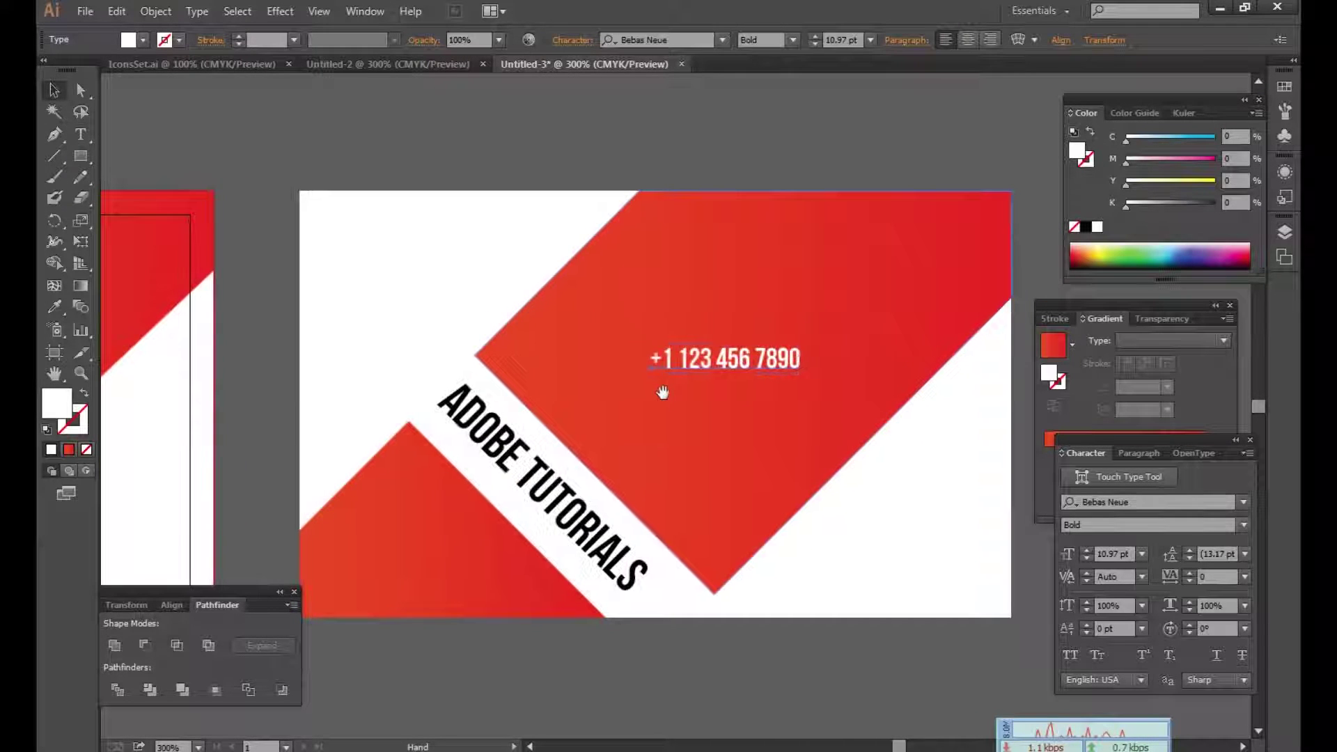
Step: Set the phone number to Nexa Light and squeeze it horizontally to 74.22%
{"action": "left_click", "coordinate": [1172, 504]}
{"action": "type", "text": "nex"}
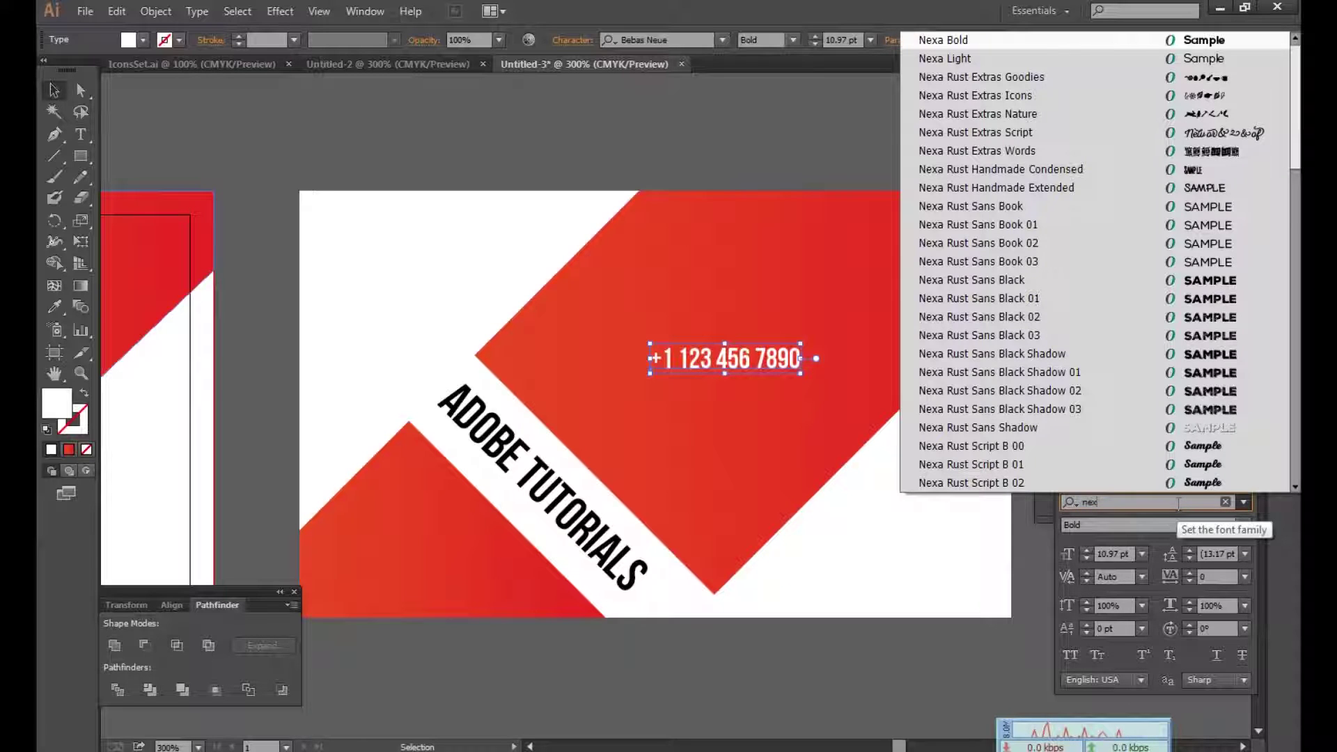
{"action": "key", "text": "Down"}
{"action": "key", "text": "Return"}
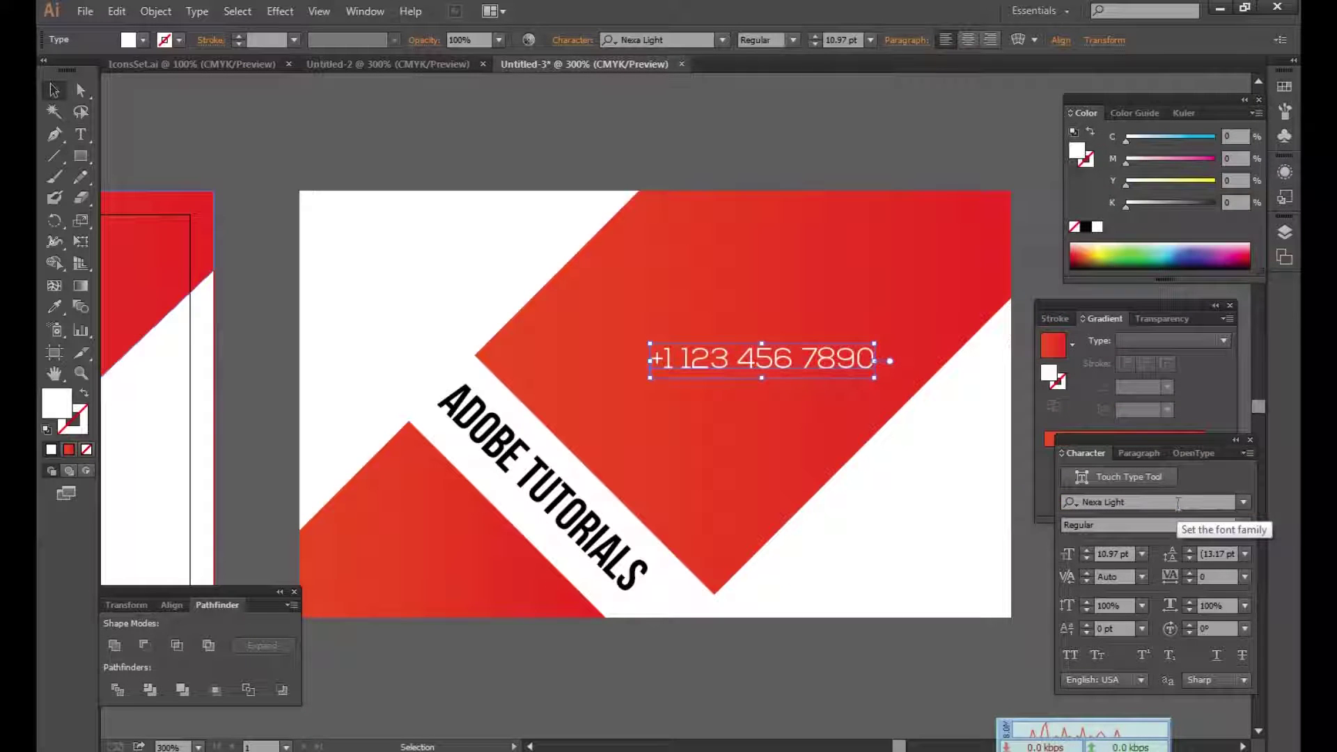
{"action": "left_click_drag", "start_coordinate": [874, 360], "coordinate": [817, 360]}
Step: Add the e-mail and address lines and reduce all contact text to 6.97 pt
{"action": "double_click", "coordinate": [813, 361]}
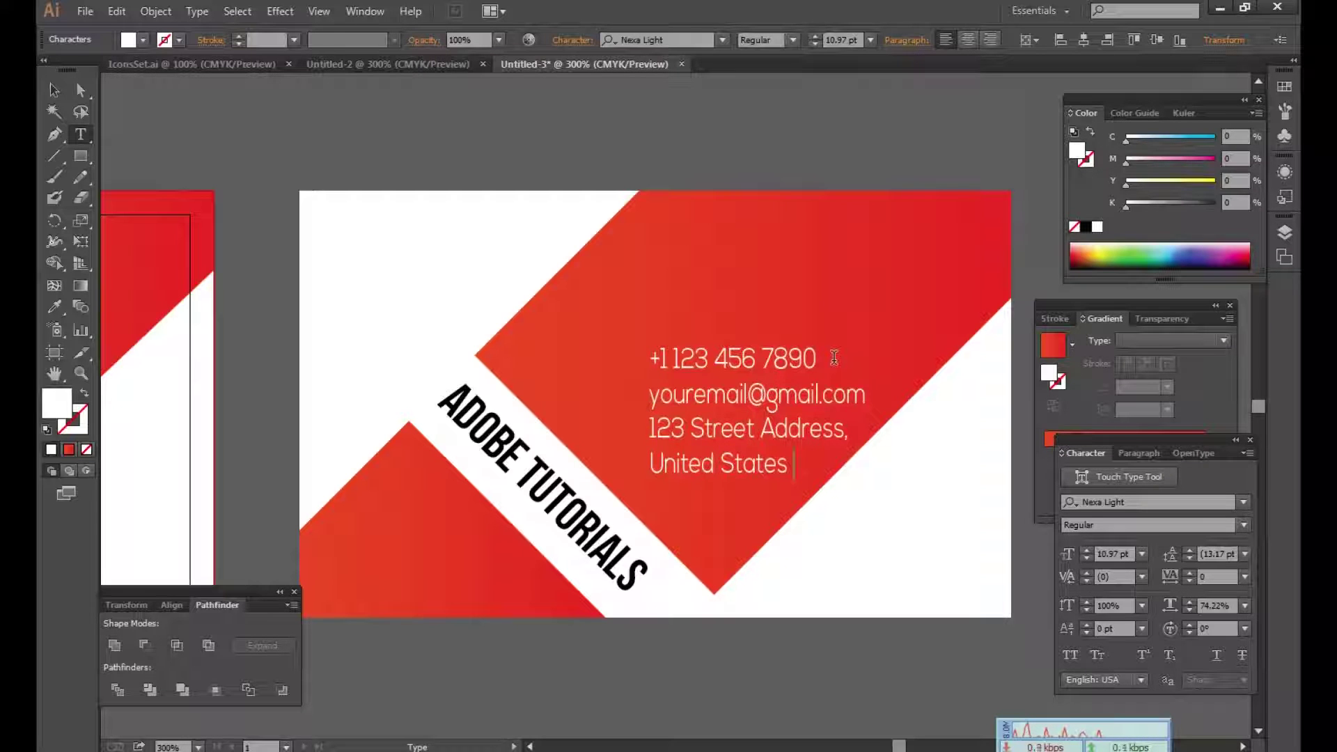
{"action": "key", "text": "ctrl+a"}
{"action": "key", "text": "ctrl+shift+comma"}
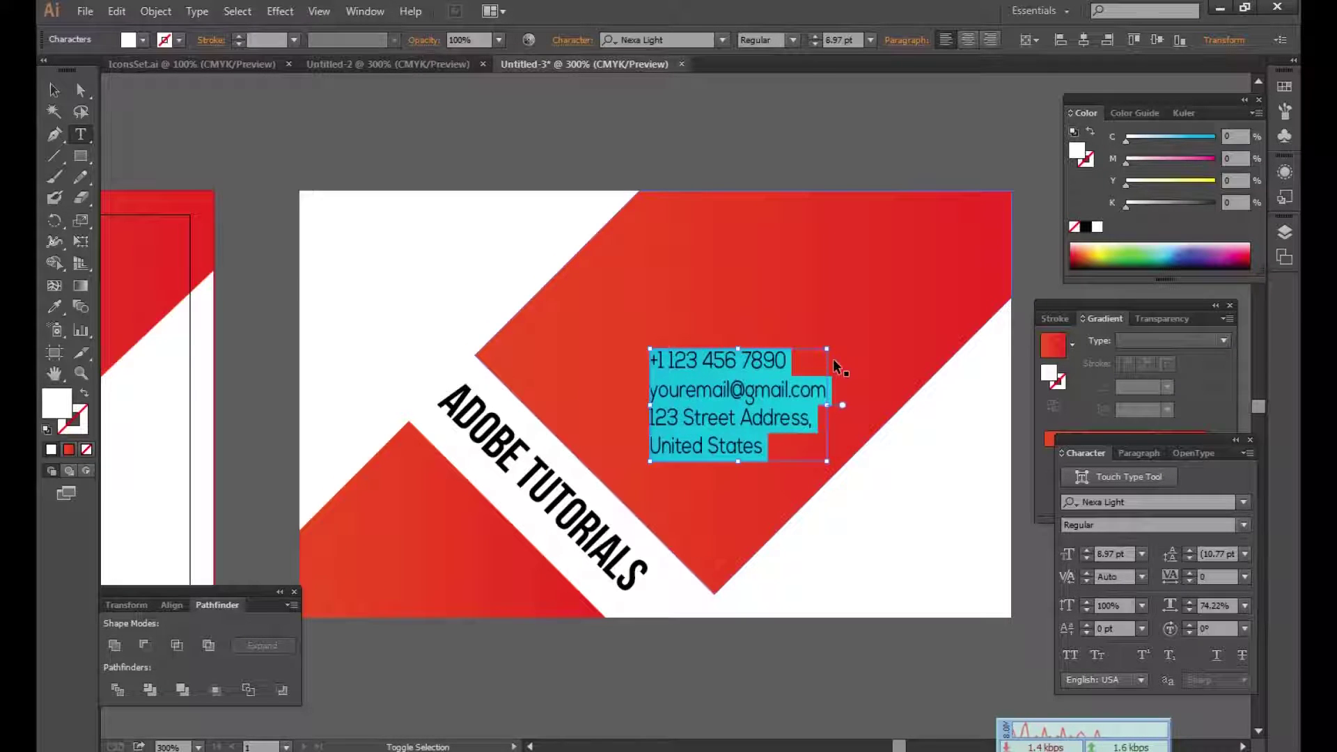
{"action": "key", "text": "ctrl+shift+comma"}
{"action": "left_click", "coordinate": [53, 90]}
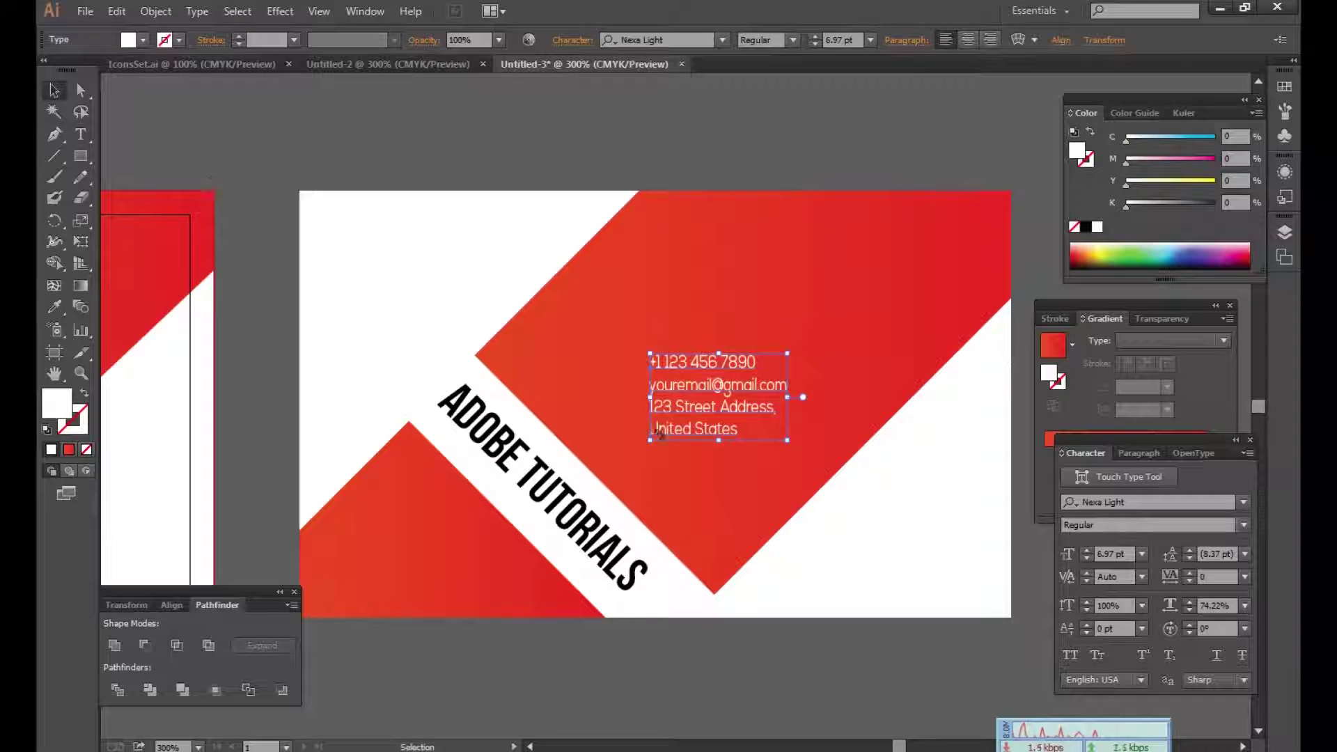
Step: Join United States onto the address line, deselect, and switch to the IconsSet.ai document
{"action": "left_click", "coordinate": [644, 430]}
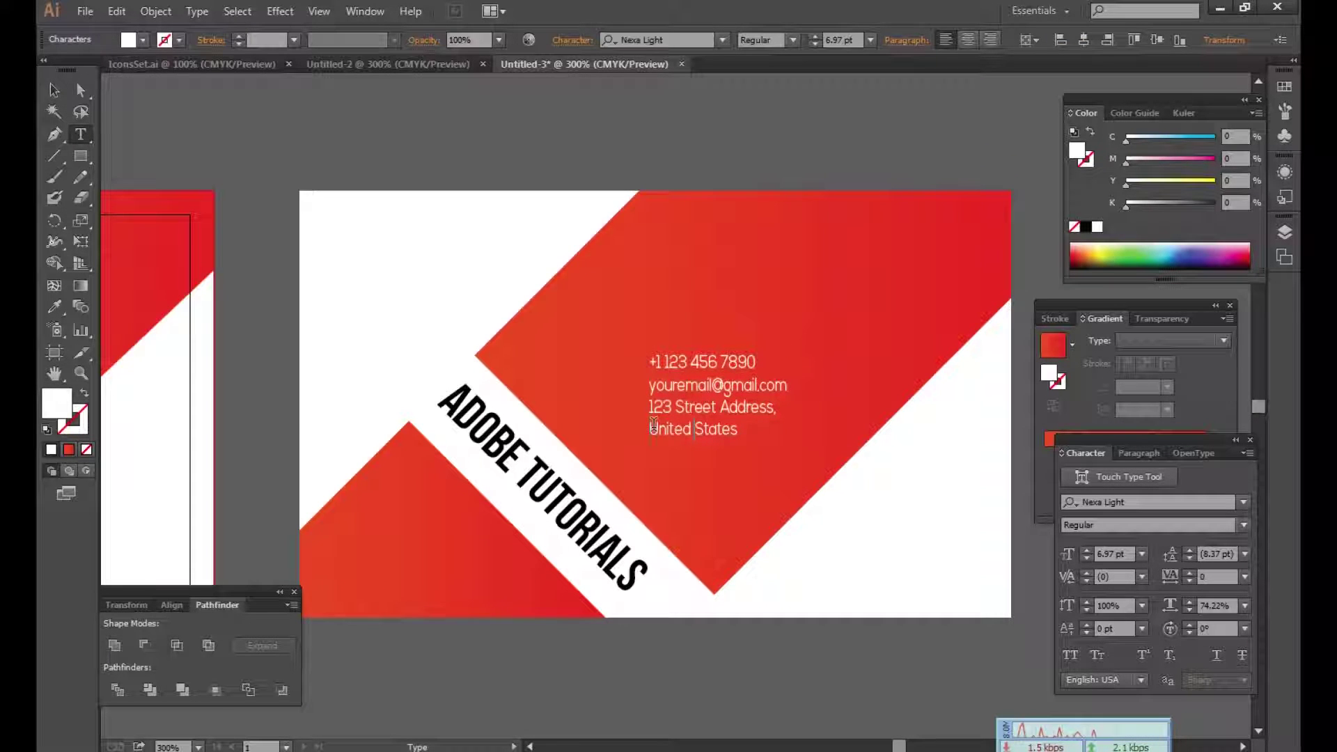
{"action": "key", "text": "BackSpace"}
{"action": "key", "text": "ctrl+shift+a"}
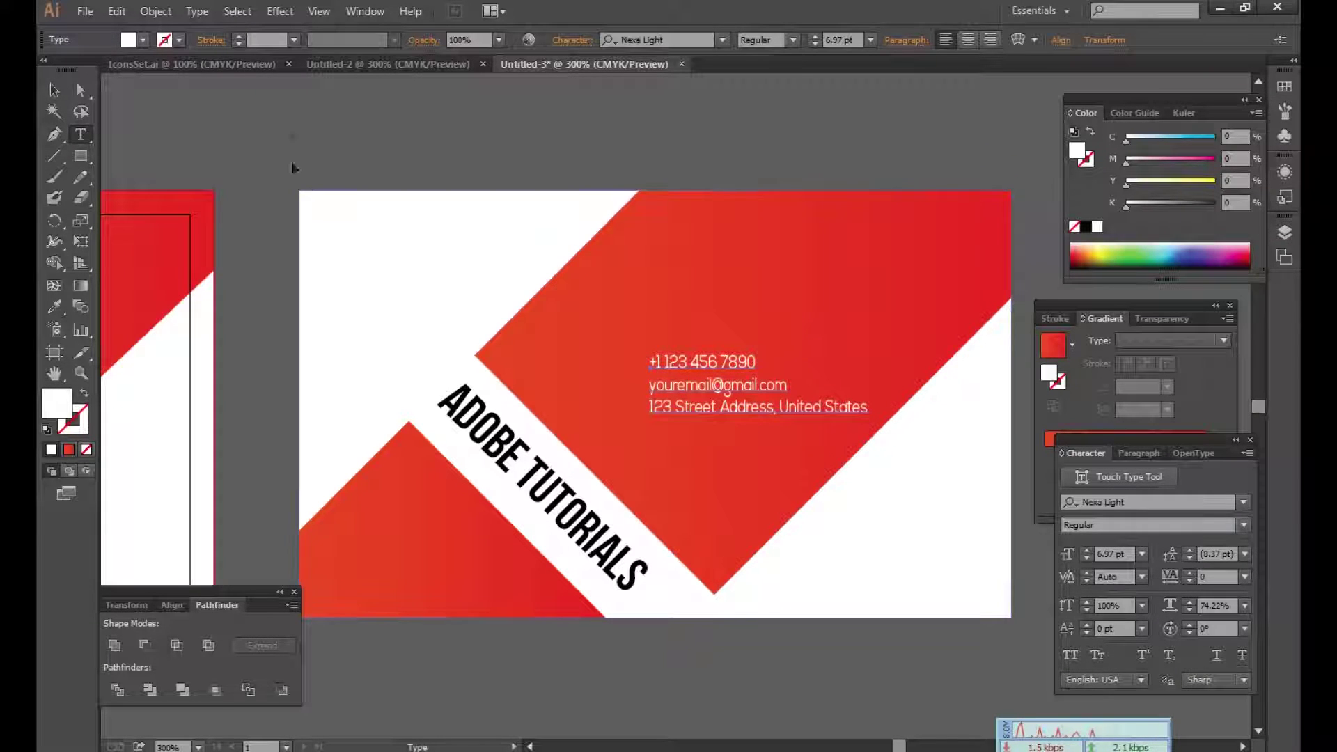
{"action": "left_click", "coordinate": [170, 63]}
{"action": "left_click", "coordinate": [55, 89]}
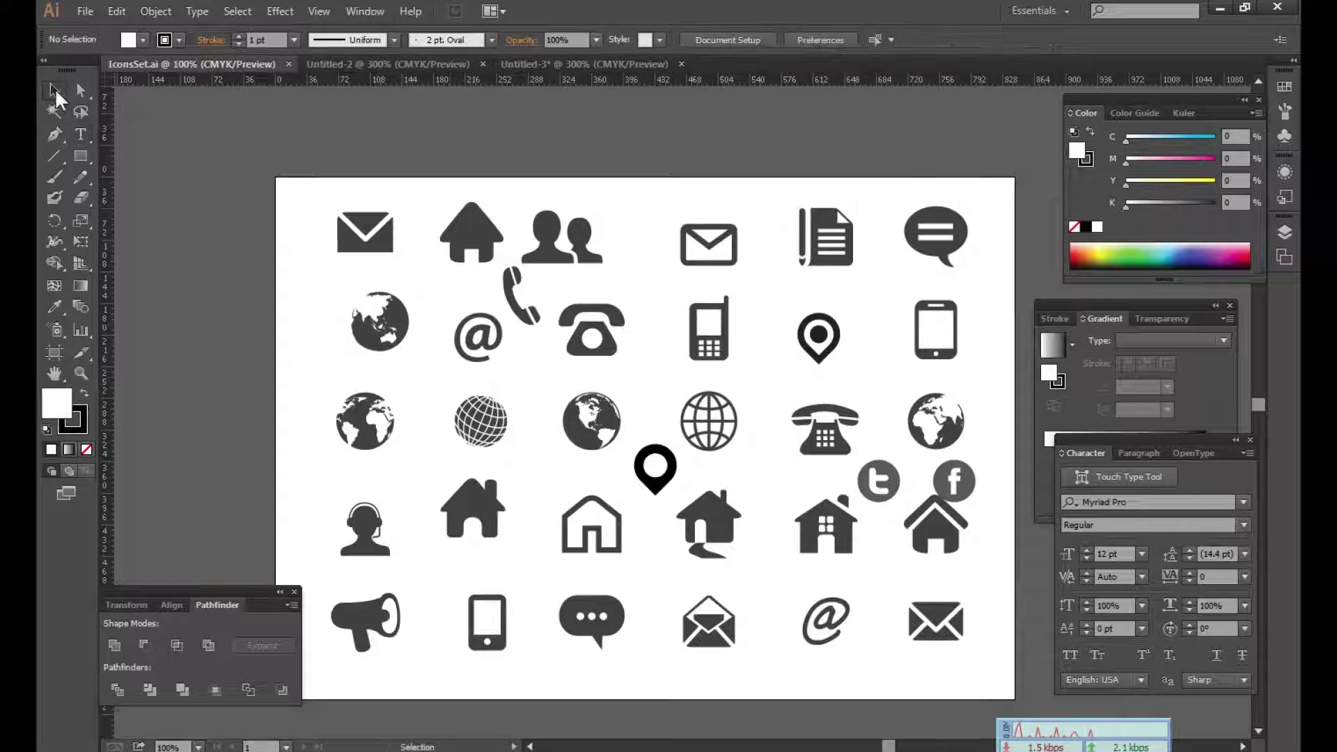
Step: Copy the @, map-pin and phone handset icons and Paste in Front into Untitled-3
{"action": "left_click_drag", "start_coordinate": [636, 419], "coordinate": [611, 402]}
{"action": "left_click", "coordinate": [452, 322]}
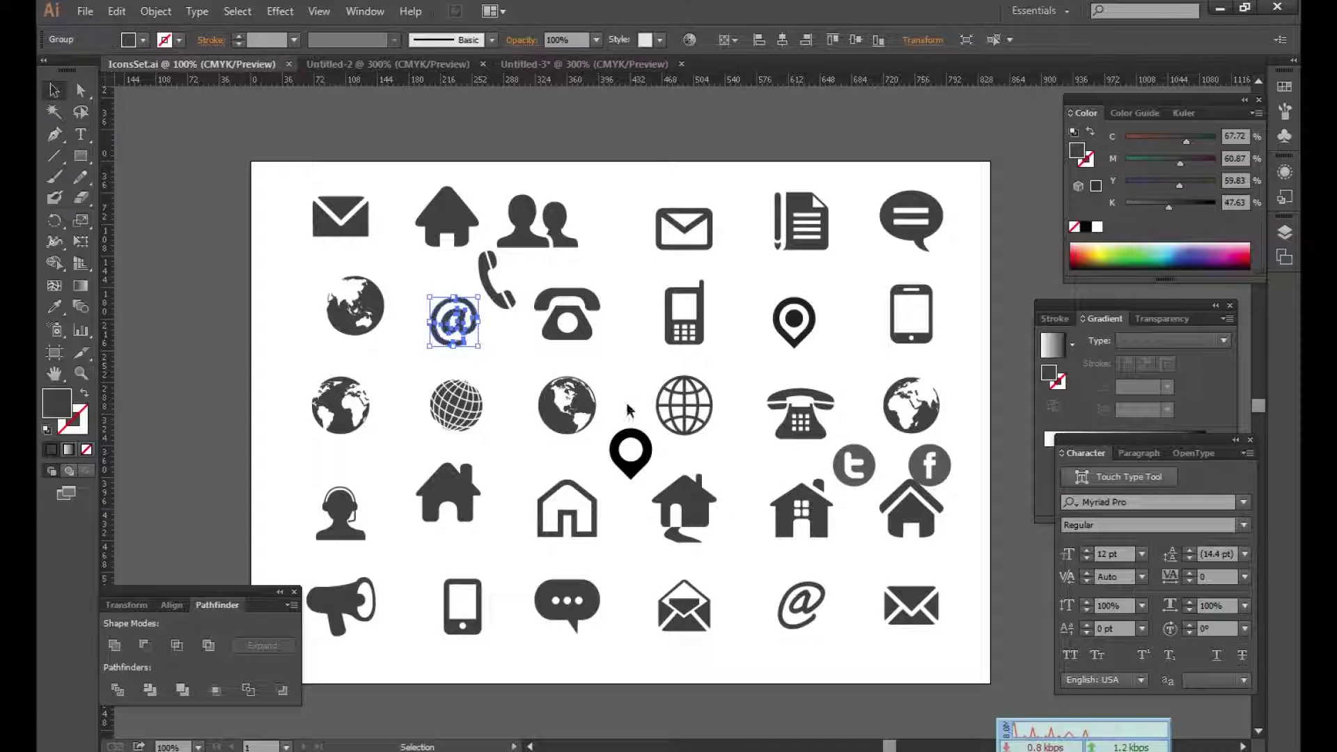
{"action": "left_click", "coordinate": [630, 465], "text": "shift"}
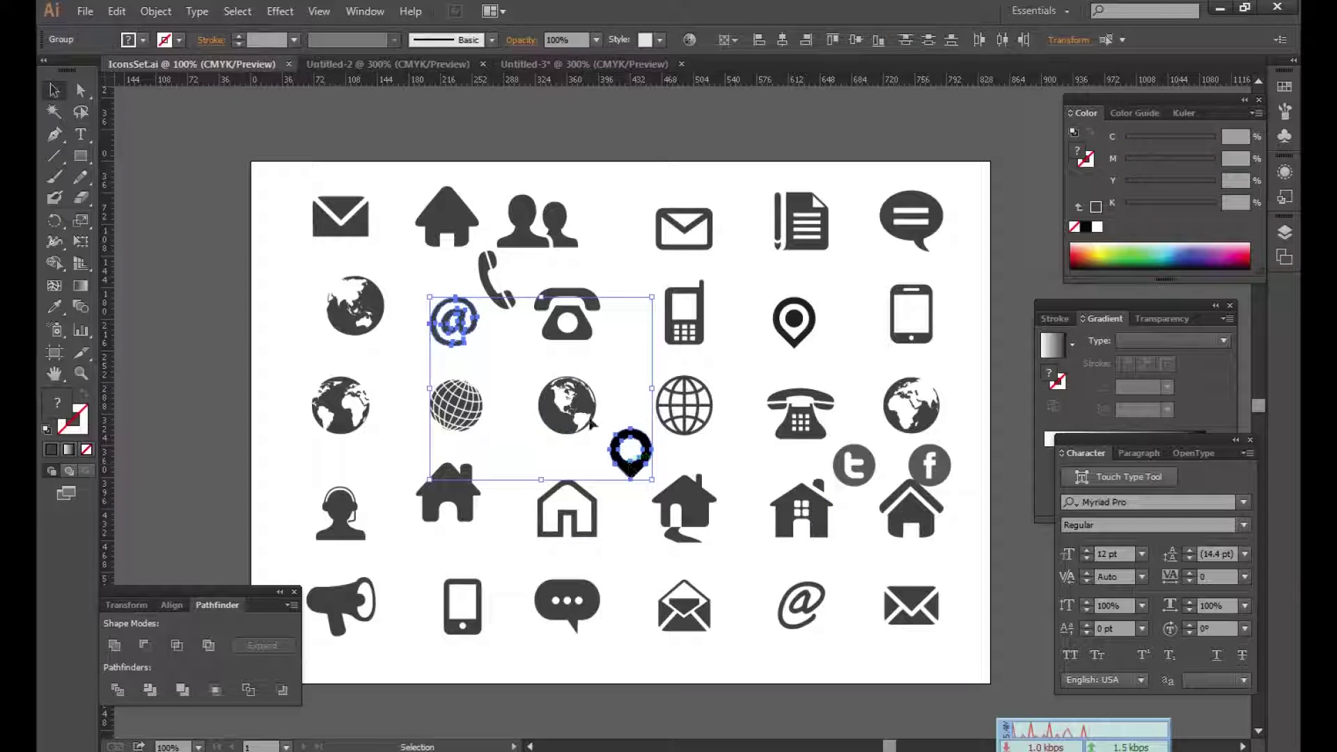
{"action": "left_click", "coordinate": [490, 262], "text": "shift"}
{"action": "left_click", "coordinate": [116, 11]}
{"action": "left_click", "coordinate": [146, 93]}
{"action": "left_click", "coordinate": [570, 64]}
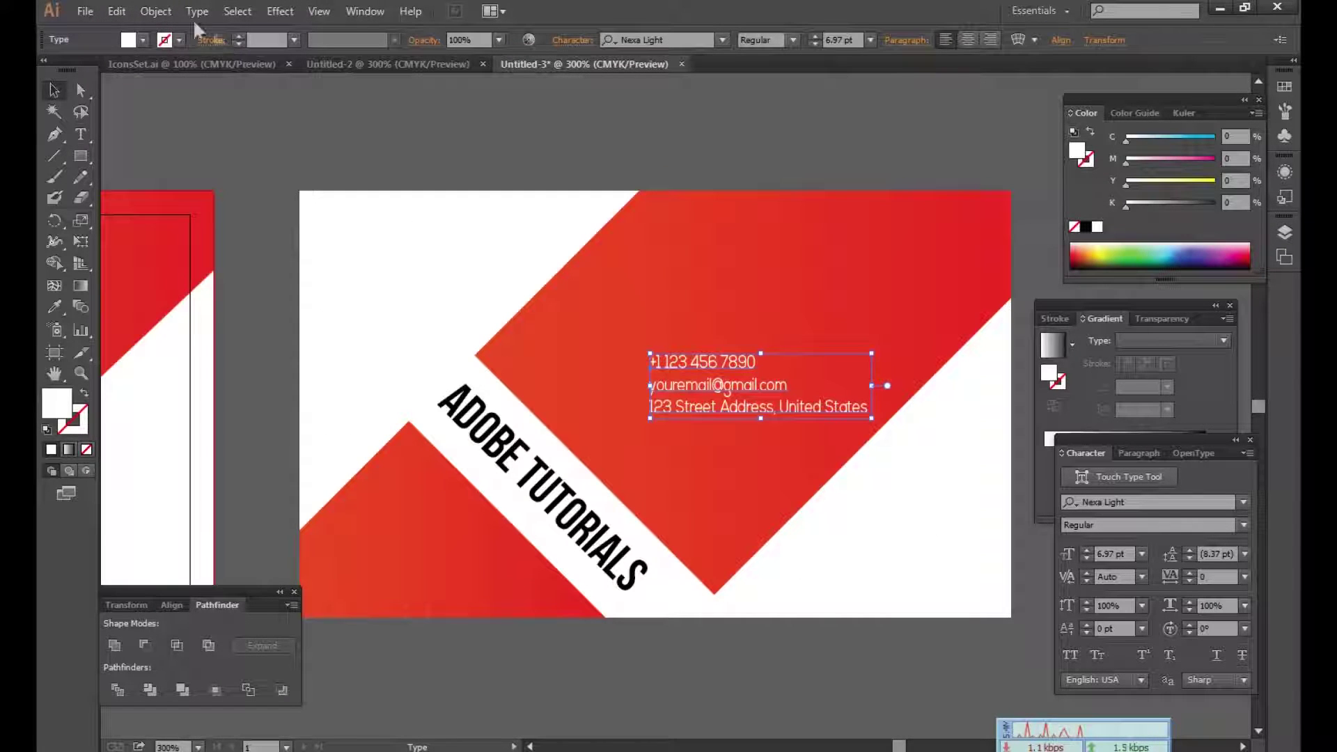
{"action": "left_click", "coordinate": [116, 11]}
{"action": "left_click", "coordinate": [172, 136]}
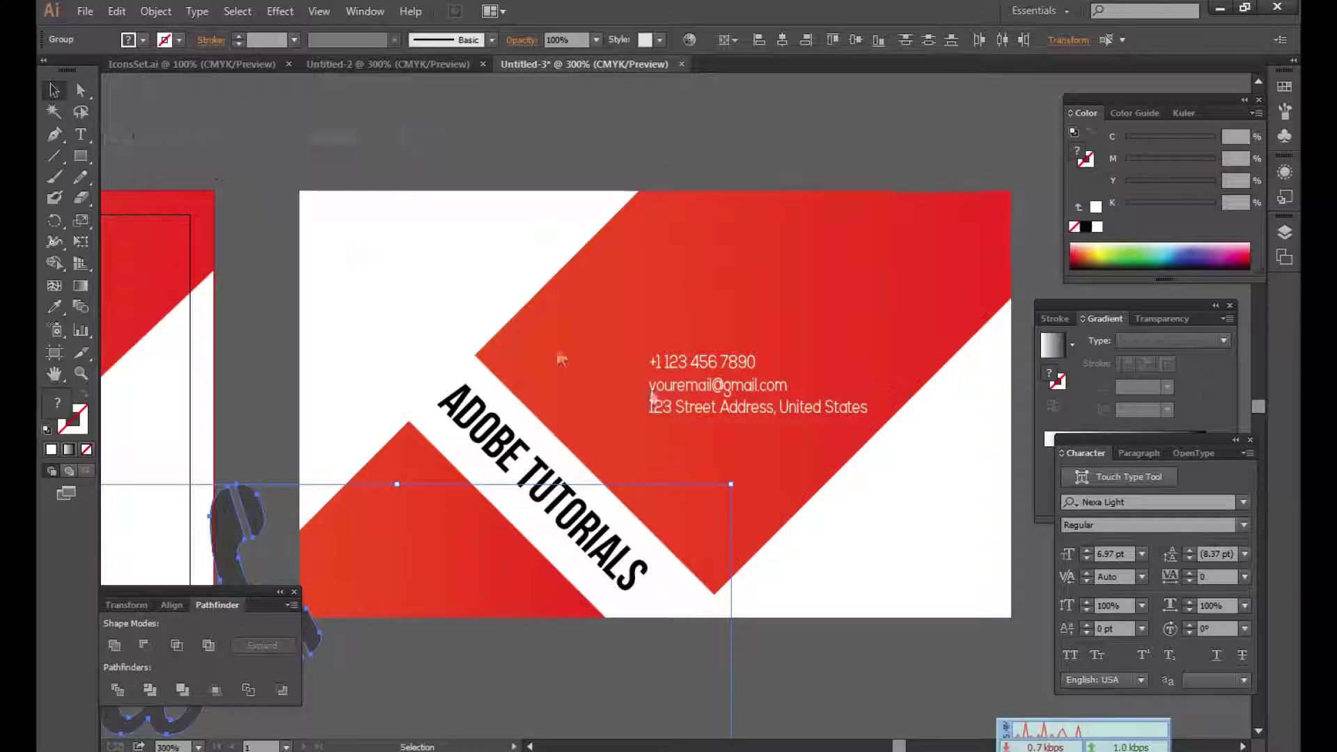
Step: Scale the pasted icons down and move them up onto the red area
{"action": "mouse_move", "coordinate": [501, 343]}
{"action": "left_mouse_down"}
{"action": "mouse_move", "coordinate": [589, 269]}
{"action": "mouse_move", "coordinate": [613, 268]}
{"action": "left_mouse_up"}
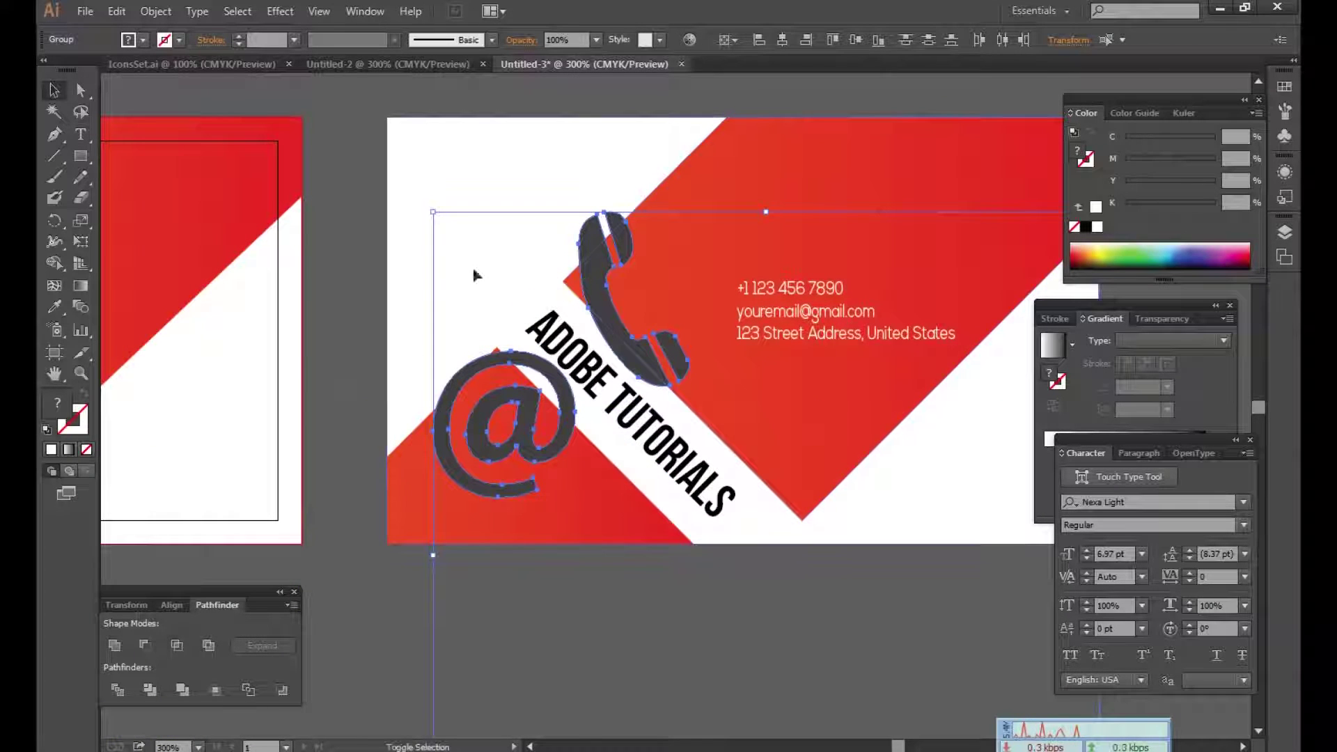
{"action": "left_click_drag", "start_coordinate": [434, 211], "coordinate": [646, 510]}
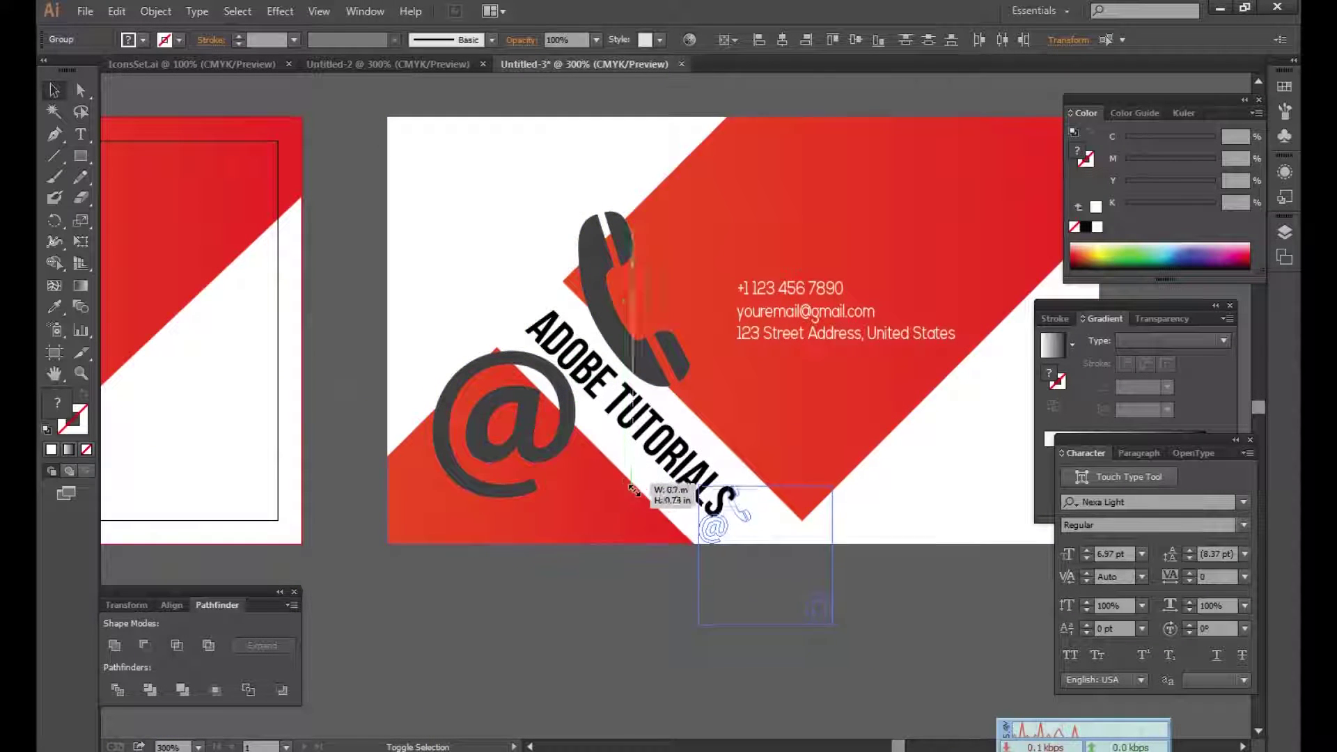
{"action": "mouse_move", "coordinate": [799, 587]}
{"action": "left_mouse_down"}
{"action": "mouse_move", "coordinate": [725, 324]}
{"action": "mouse_move", "coordinate": [682, 288]}
{"action": "left_mouse_up"}
Step: Increase the contact lines' leading and enlarge the contact text block
{"action": "key", "text": "ctrl+equal"}
{"action": "left_click", "coordinate": [668, 310]}
{"action": "key", "text": "alt+Down"}
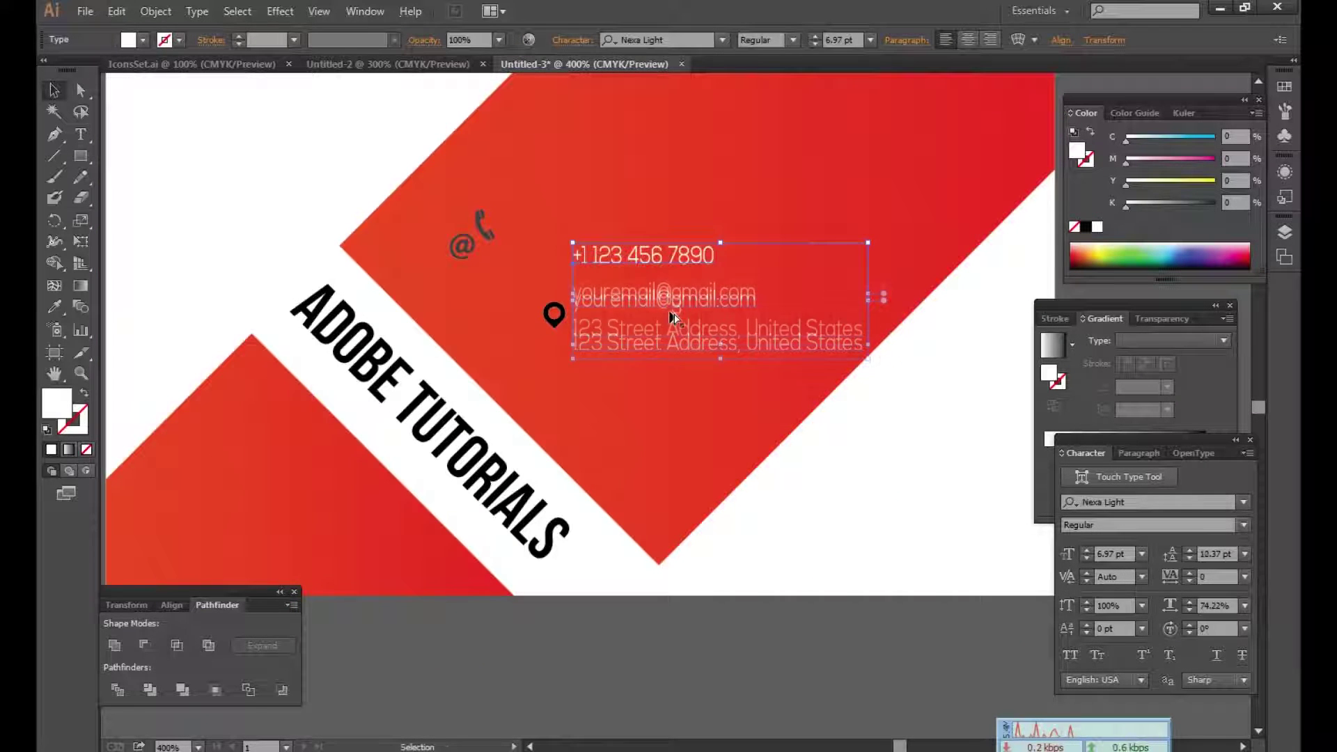
{"action": "key", "text": "alt+Down"}
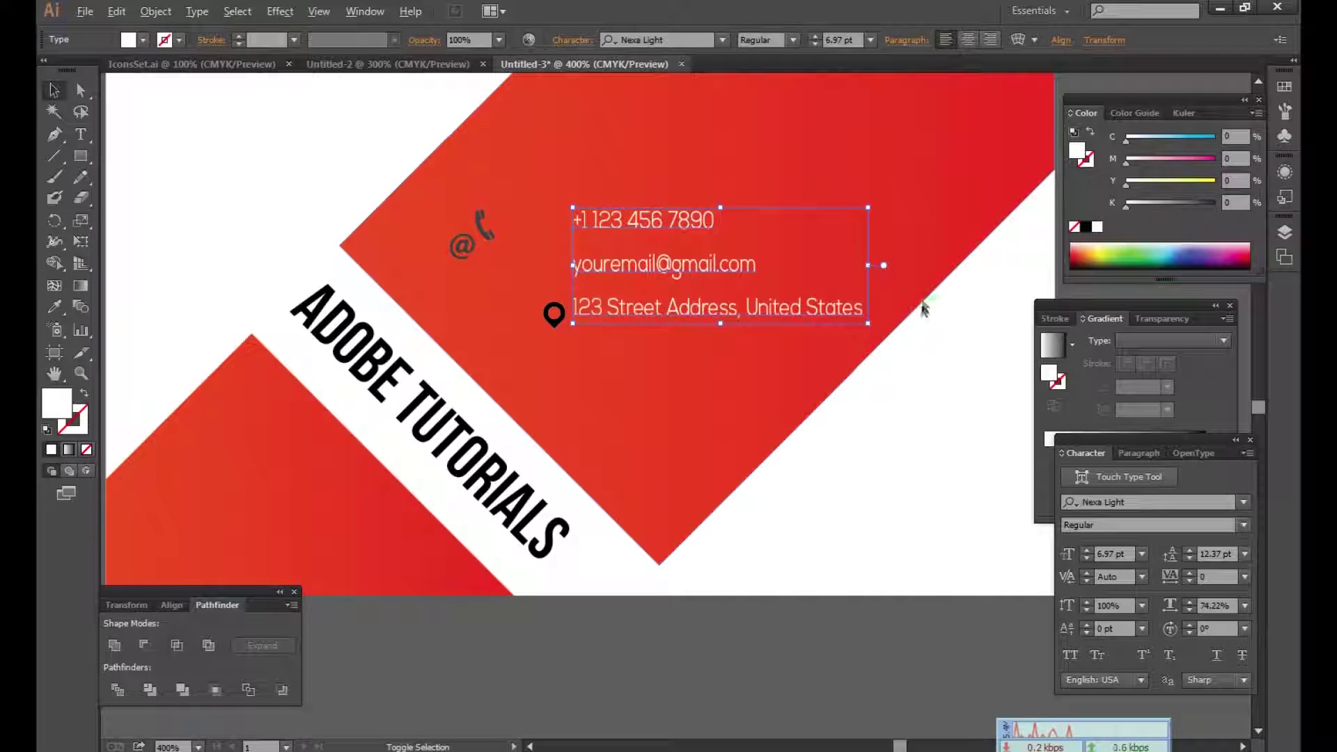
{"action": "left_click_drag", "start_coordinate": [867, 323], "coordinate": [887, 329]}
Step: Fill the phone, @ and pin icons white
{"action": "left_click", "coordinate": [560, 362]}
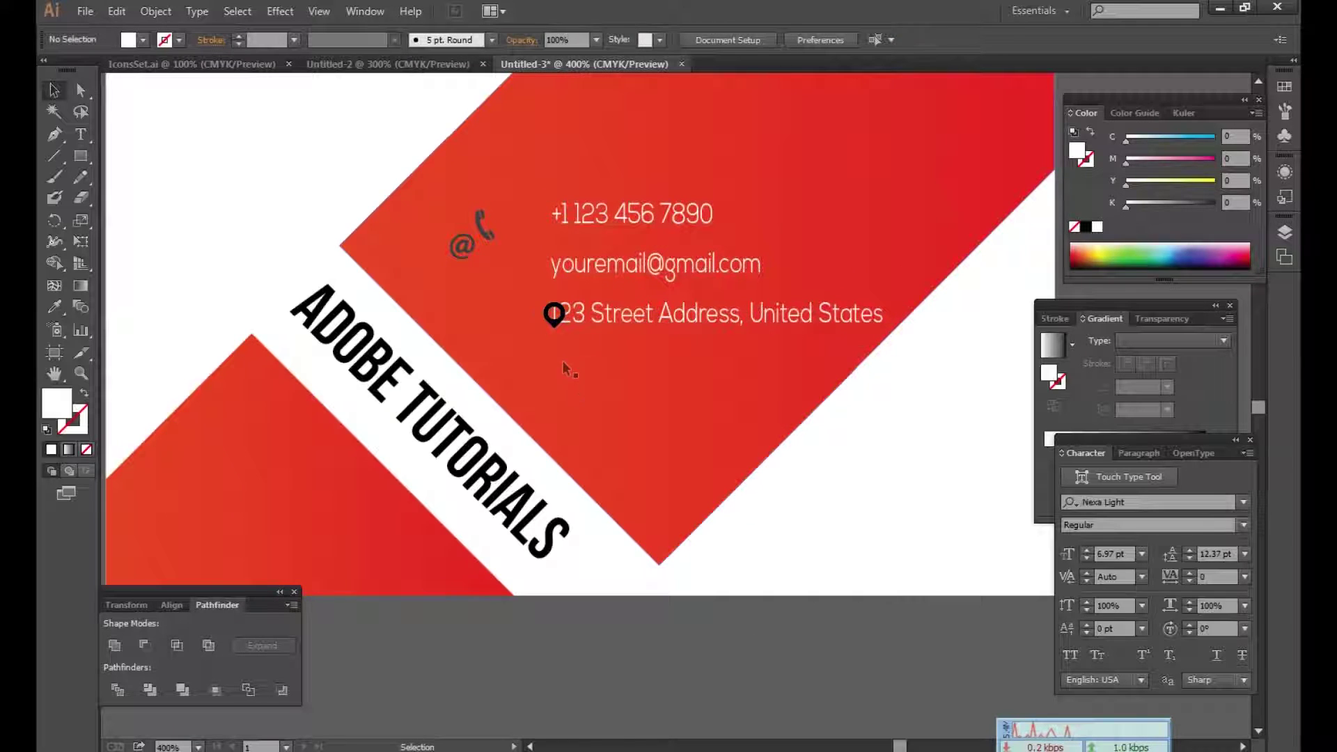
{"action": "left_click", "coordinate": [554, 313]}
{"action": "left_click", "coordinate": [472, 244], "text": "shift"}
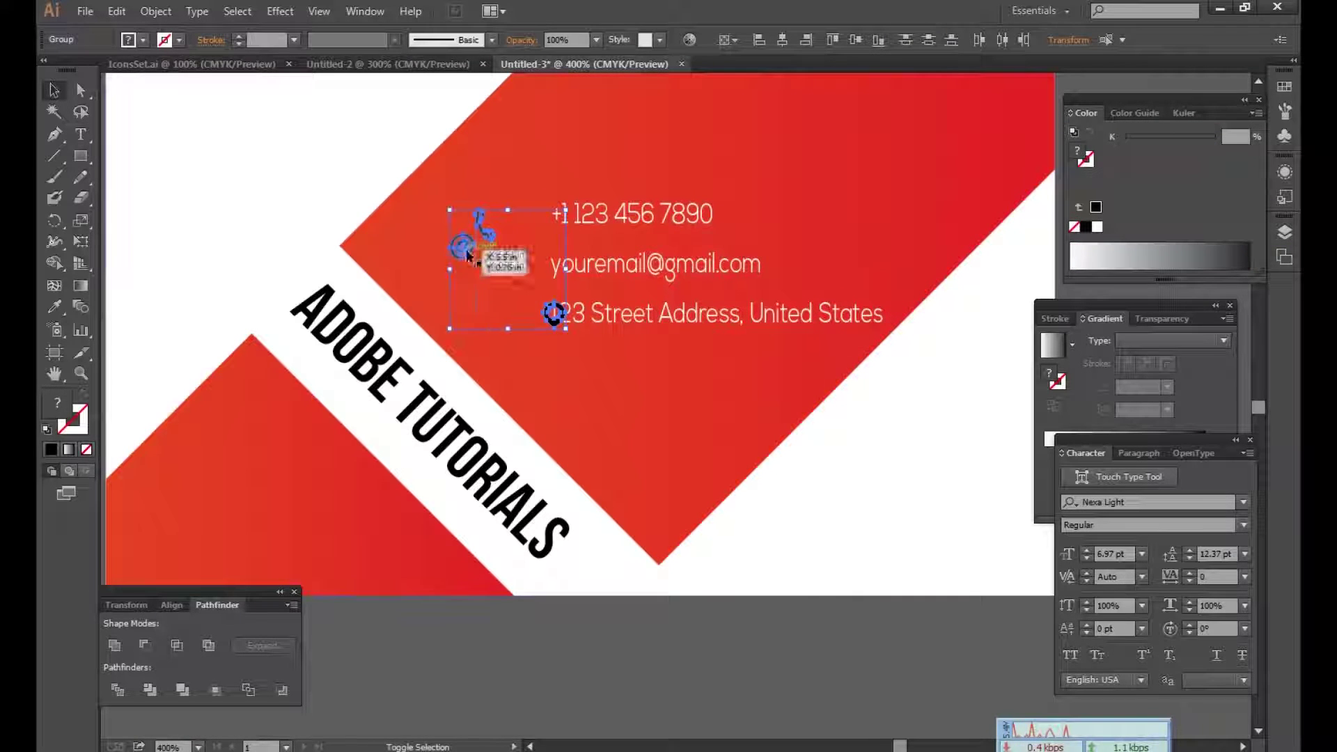
{"action": "left_click", "coordinate": [1098, 229]}
{"action": "left_click", "coordinate": [625, 385]}
Step: Place each icon beside its matching phone, email and address line, aligning the @ icon
{"action": "left_click_drag", "start_coordinate": [498, 238], "coordinate": [510, 267]}
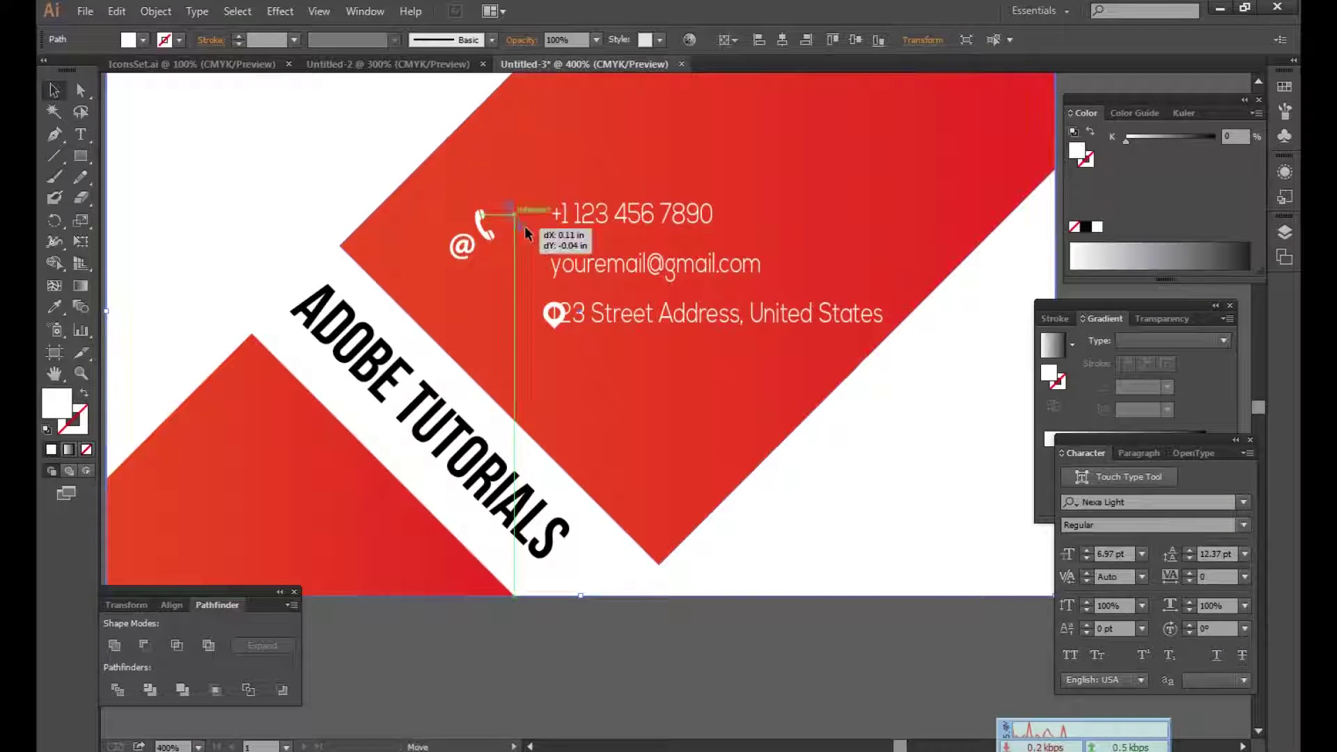
{"action": "left_click_drag", "start_coordinate": [461, 246], "coordinate": [513, 271]}
{"action": "left_click_drag", "start_coordinate": [553, 323], "coordinate": [516, 335]}
{"action": "left_click", "coordinate": [809, 651]}
{"action": "left_click", "coordinate": [515, 268]}
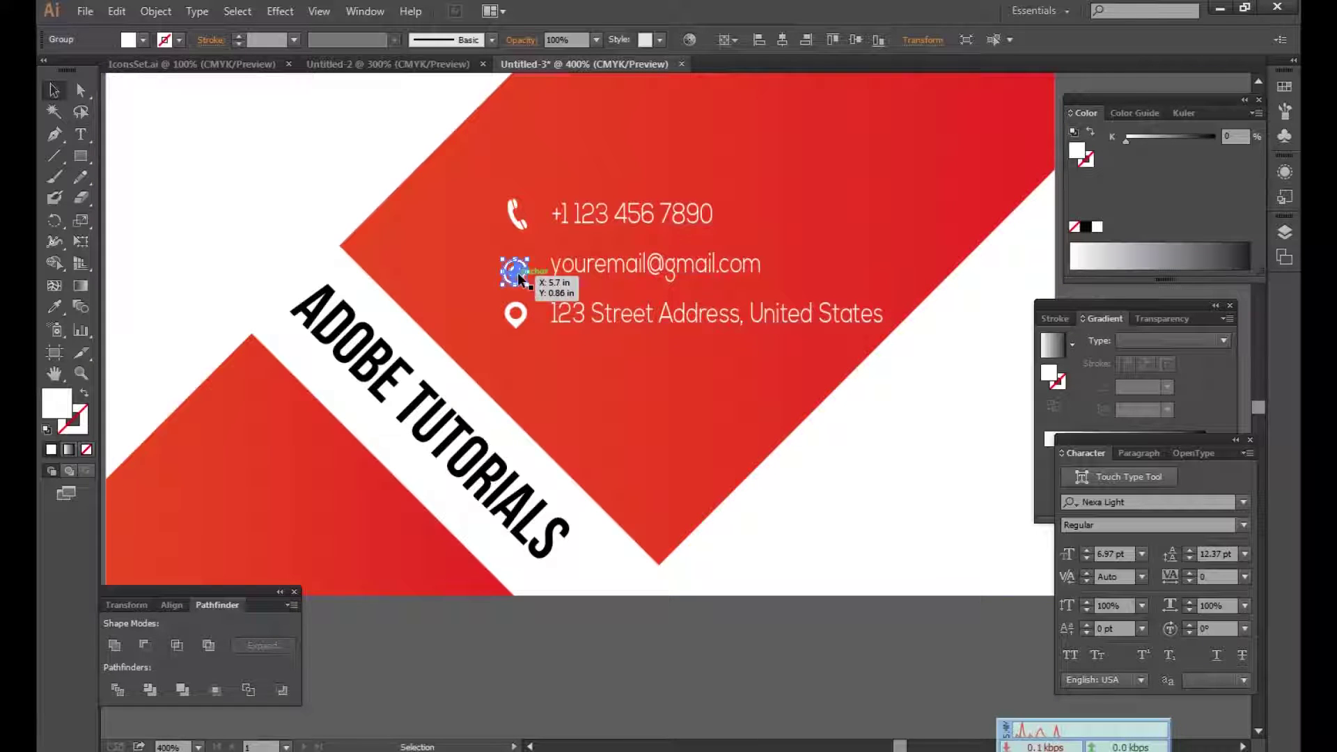
{"action": "left_click_drag", "start_coordinate": [850, 662], "coordinate": [798, 689]}
{"action": "left_click", "coordinate": [599, 290]}
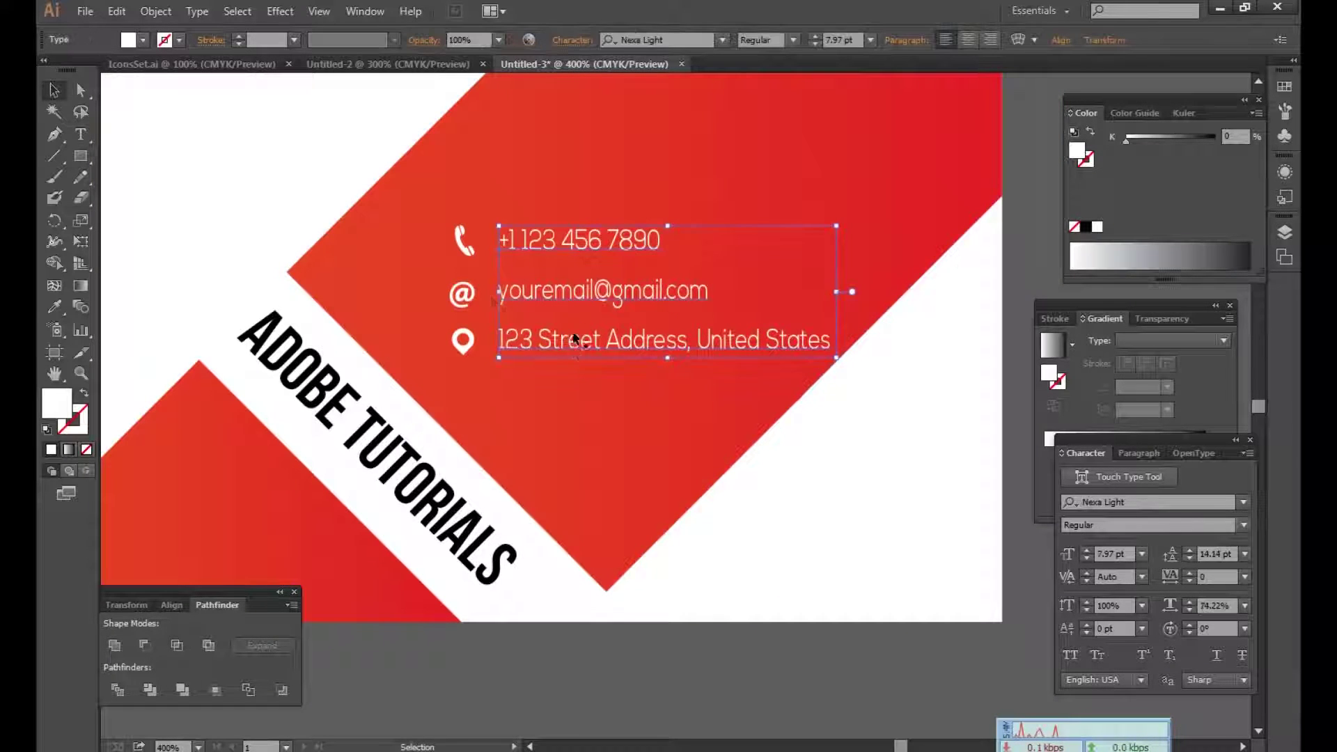
{"action": "left_click", "coordinate": [461, 295], "text": "shift"}
Step: Rotate the contact text block and its three icons about 45° counter-clockwise
{"action": "left_click", "coordinate": [463, 240], "text": "shift"}
{"action": "left_click", "coordinate": [462, 341], "text": "shift"}
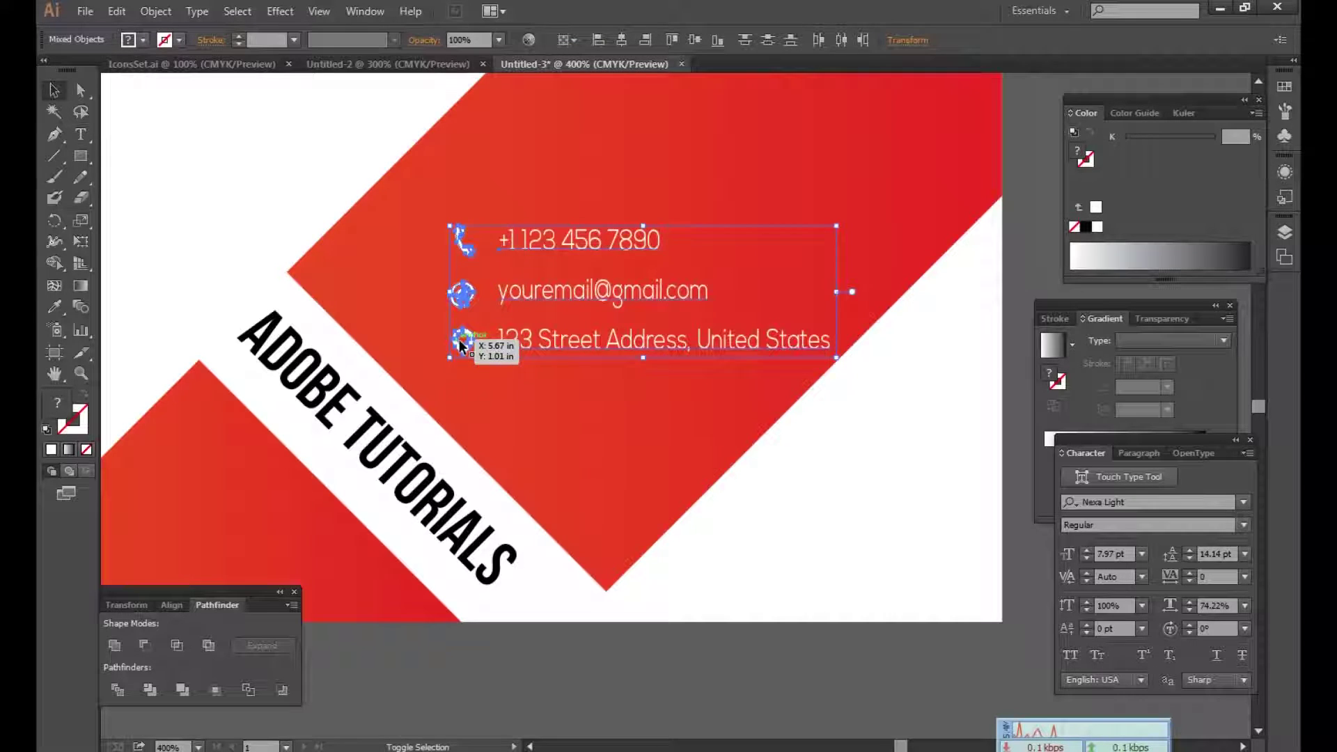
{"action": "key", "text": "ctrl+minus"}
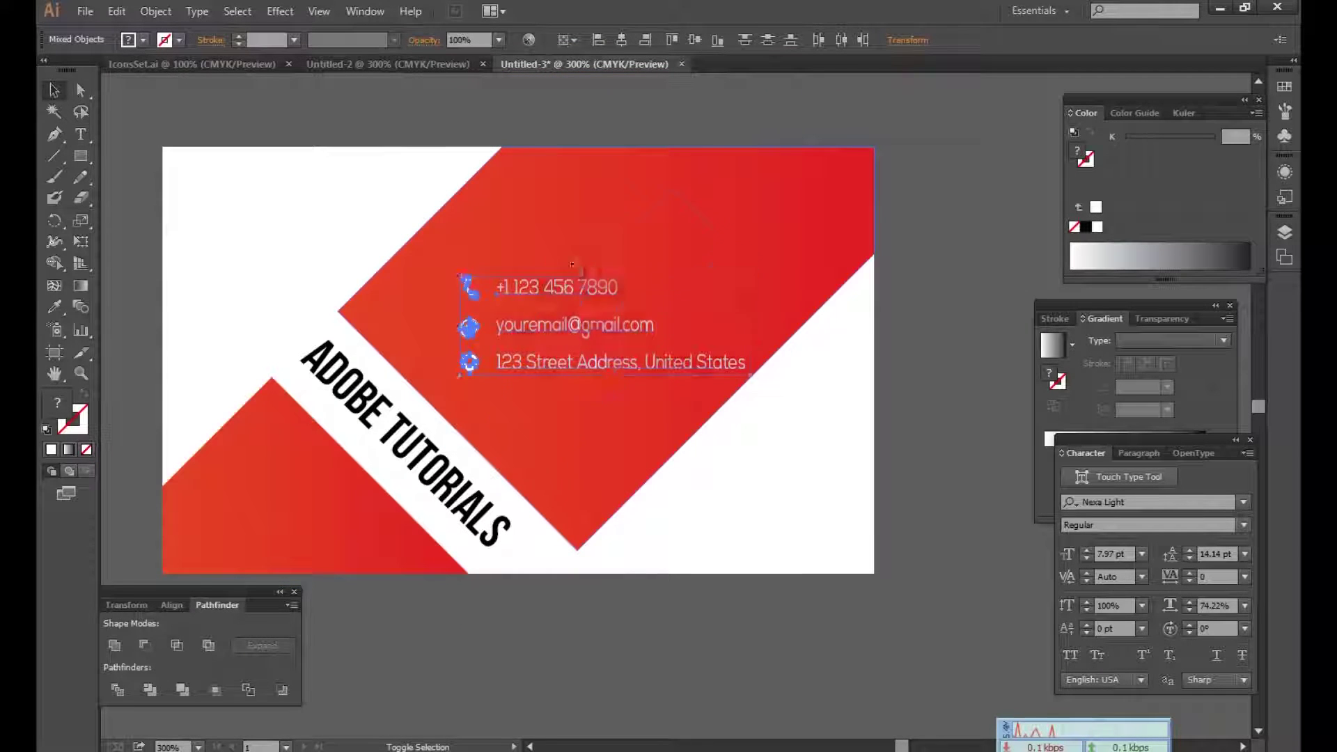
{"action": "left_click_drag", "start_coordinate": [607, 182], "coordinate": [541, 261]}
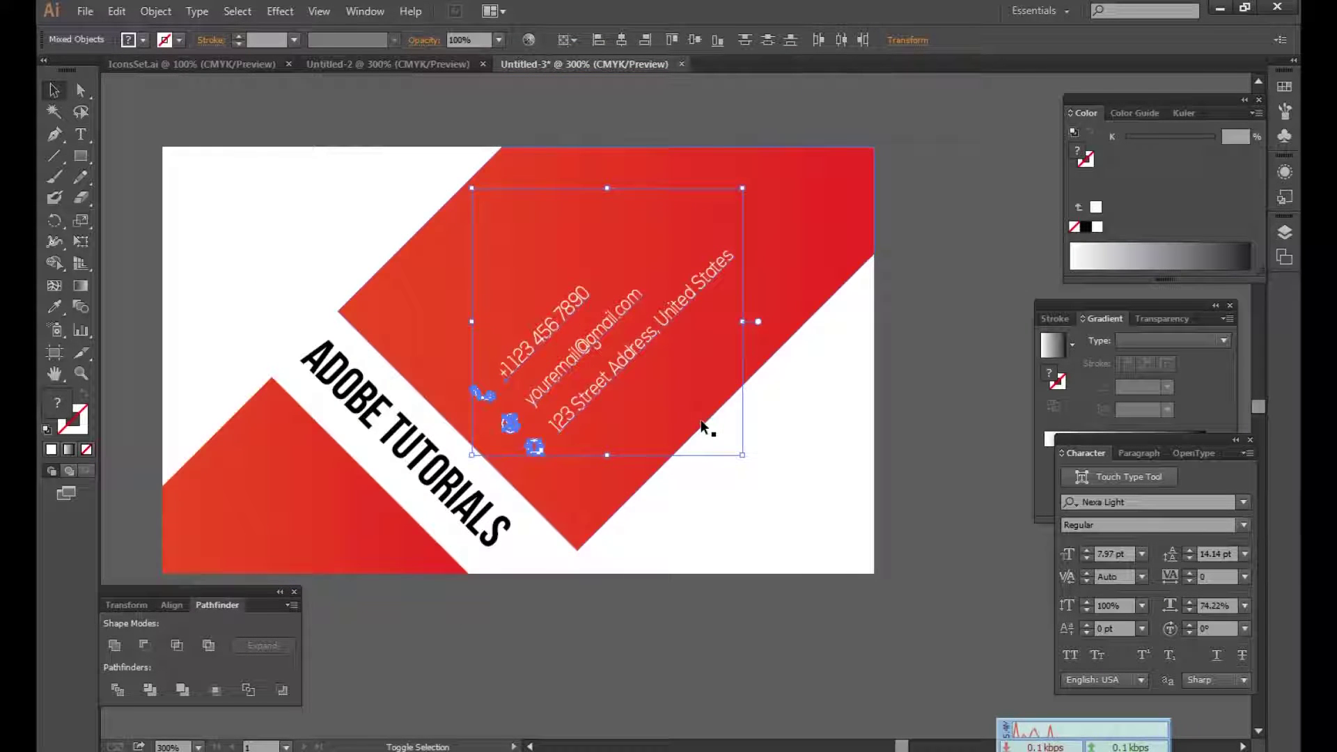
Step: Nudge the rotated contact block up and left so it sits along the red band
{"action": "key", "text": "shift+Up"}
{"action": "key", "text": "Left"}
{"action": "key", "text": "Left"}
{"action": "key", "text": "Left"}
{"action": "key", "text": "Left"}
{"action": "key", "text": "Up"}
{"action": "key", "text": "Up"}
{"action": "key", "text": "Left"}
{"action": "key", "text": "Left"}
{"action": "key", "text": "Left"}
{"action": "key", "text": "Left"}
{"action": "key", "text": "Up"}
{"action": "key", "text": "Left"}
{"action": "key", "text": "Up"}
{"action": "key", "text": "Left"}
{"action": "key", "text": "Up"}
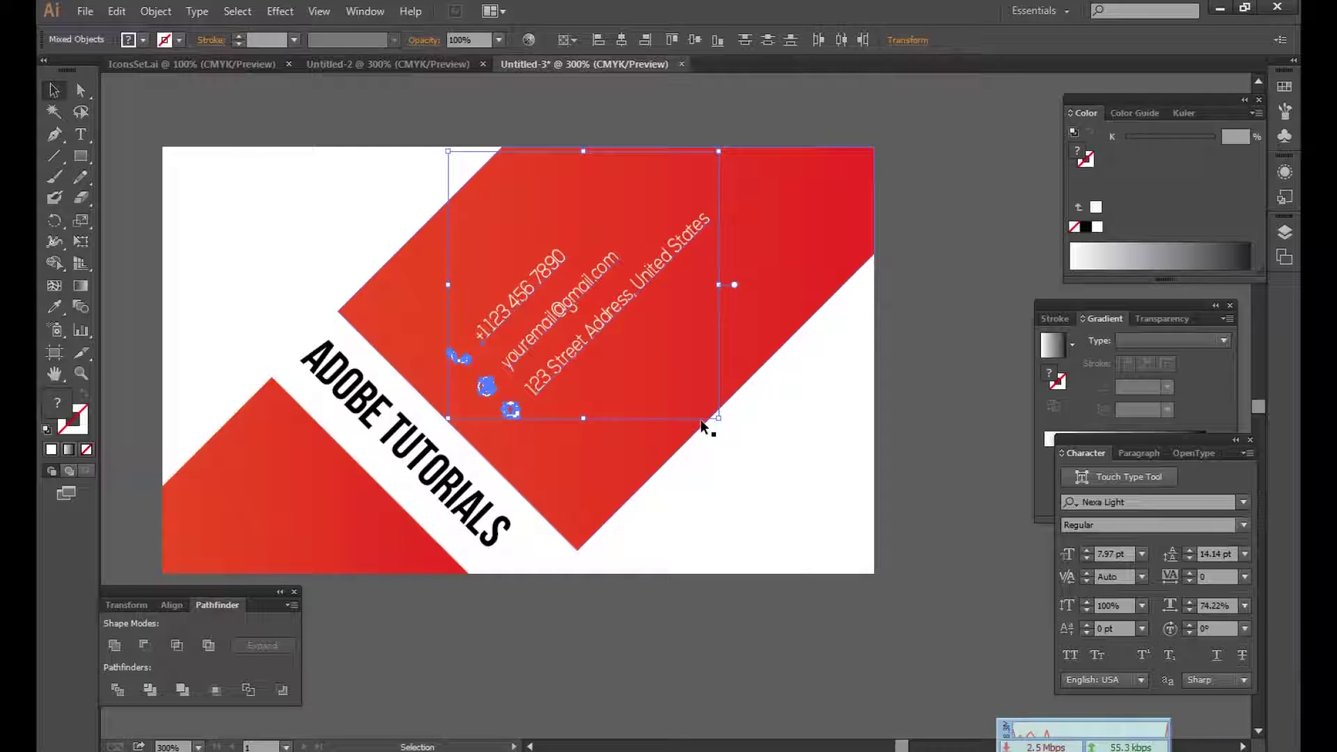
{"action": "left_click", "coordinate": [783, 421]}
{"action": "mouse_move", "coordinate": [316, 492]}
{"action": "left_mouse_down"}
{"action": "mouse_move", "coordinate": [492, 478]}
{"action": "mouse_move", "coordinate": [815, 540]}
{"action": "left_mouse_up"}
Step: Hide the panels and review the name front card beside the ADOBE TUTORIALS back card
{"action": "key", "text": "Tab"}
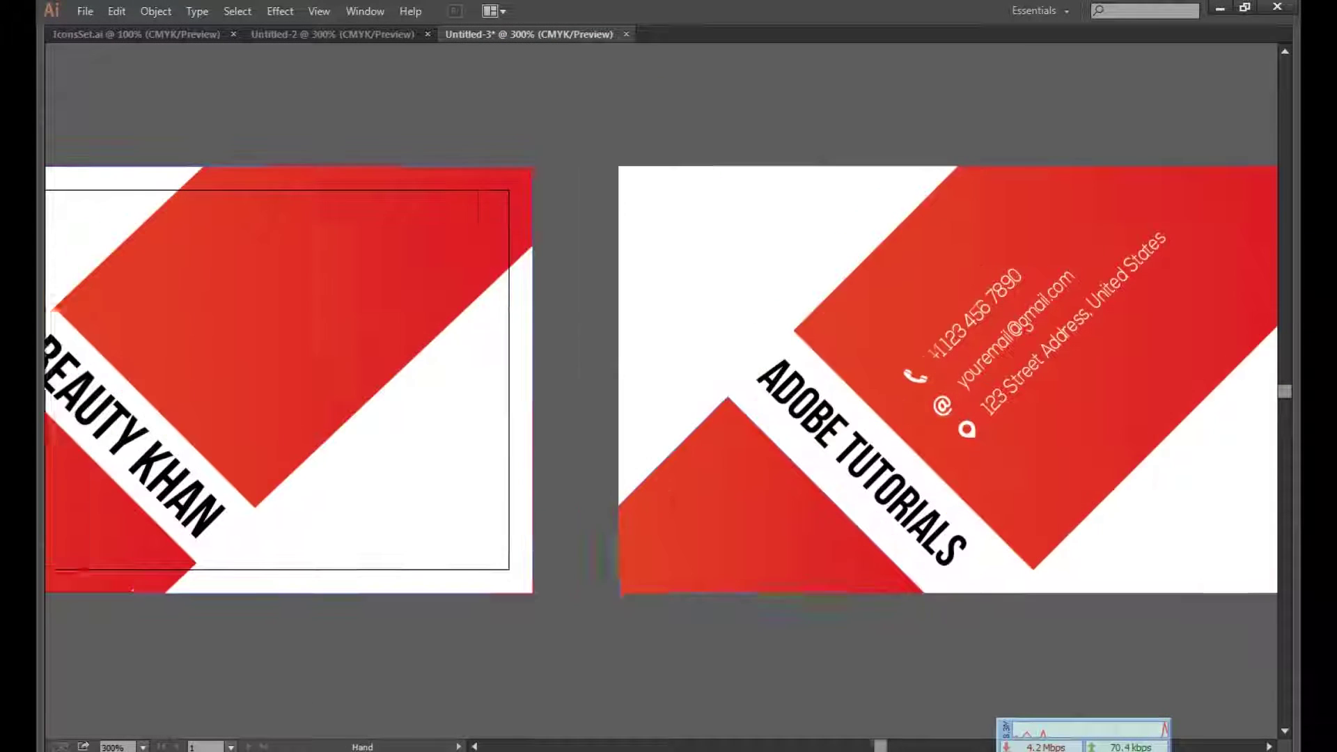
{"action": "left_click_drag", "start_coordinate": [488, 565], "coordinate": [612, 526]}
{"action": "key", "text": "ctrl+minus"}
{"action": "left_click_drag", "start_coordinate": [528, 463], "coordinate": [605, 522]}
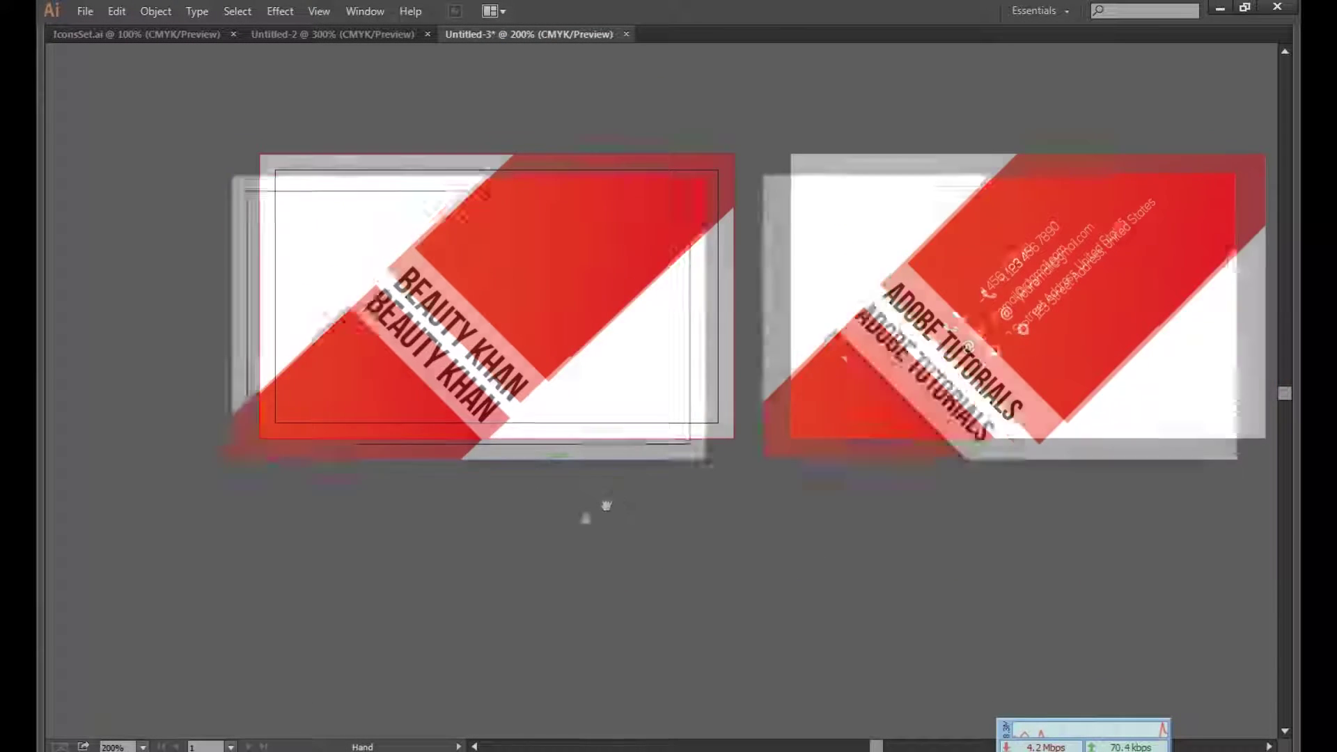
{"action": "key", "text": "ctrl+equal"}
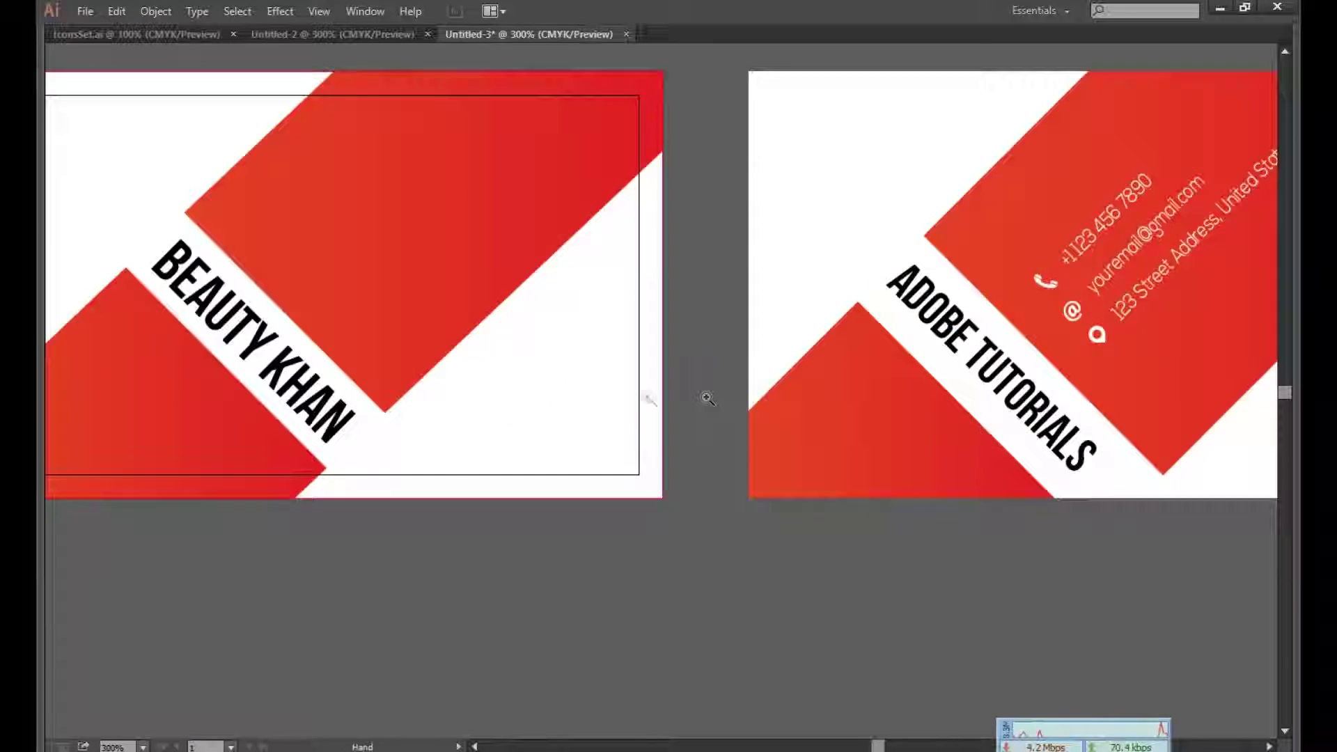
{"action": "mouse_move", "coordinate": [647, 388]}
{"action": "left_mouse_down"}
{"action": "mouse_move", "coordinate": [842, 513]}
{"action": "mouse_move", "coordinate": [557, 485]}
{"action": "mouse_move", "coordinate": [621, 487]}
{"action": "left_mouse_up"}
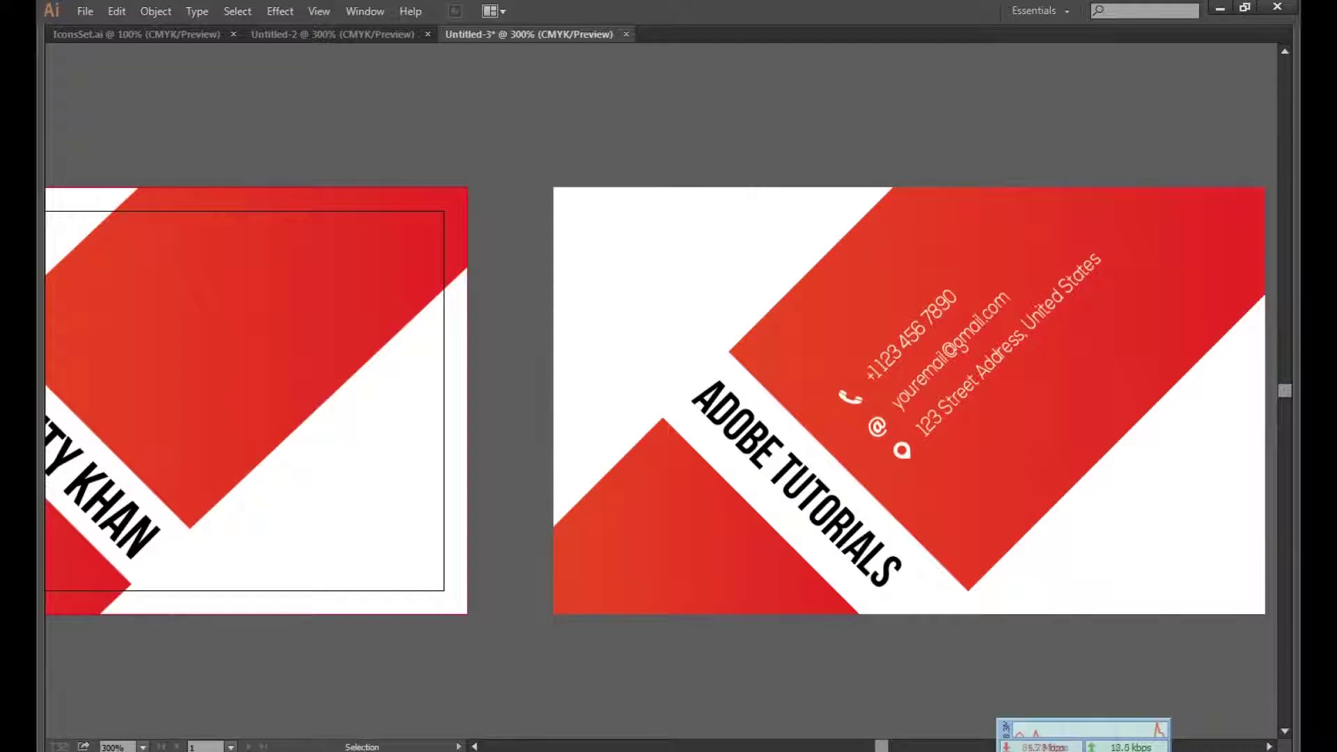
{"action": "mouse_move", "coordinate": [379, 462]}
{"action": "left_mouse_down"}
{"action": "mouse_move", "coordinate": [659, 456]}
{"action": "mouse_move", "coordinate": [595, 452]}
{"action": "left_mouse_up"}
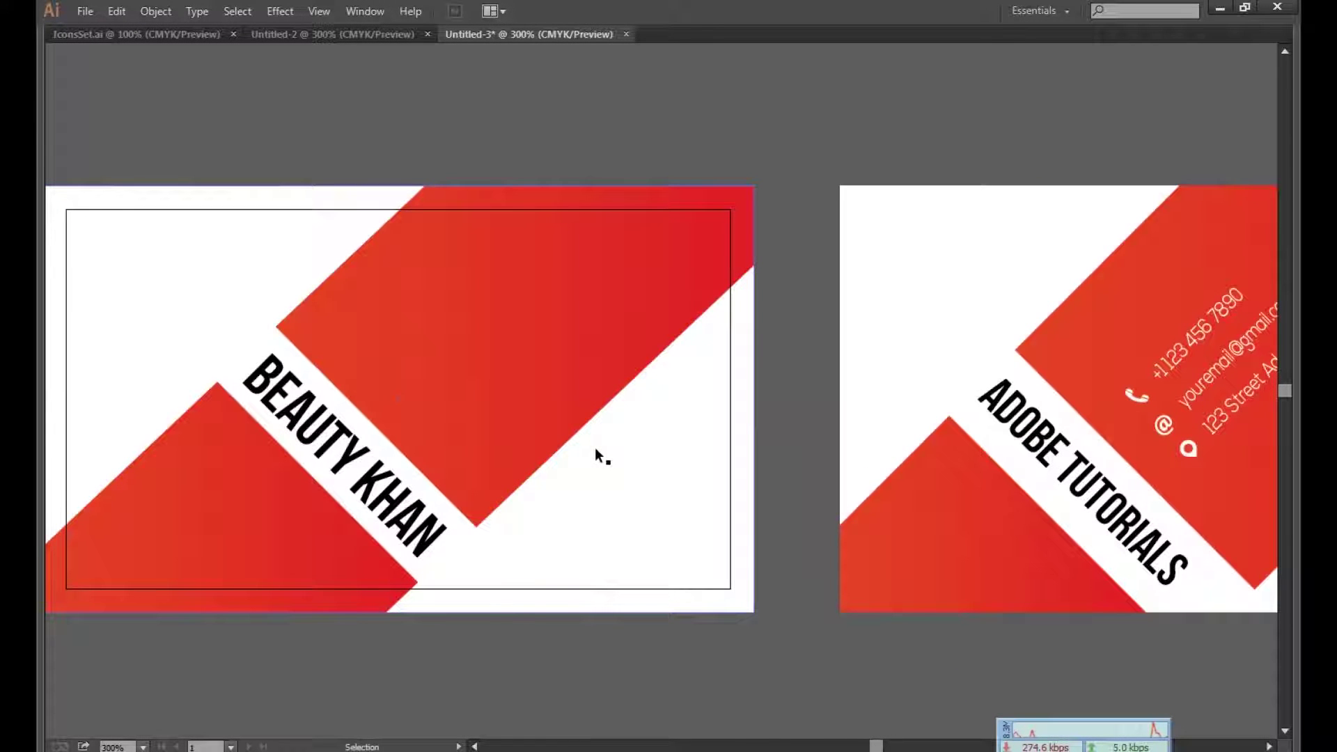
{"action": "left_click_drag", "start_coordinate": [835, 442], "coordinate": [695, 435]}
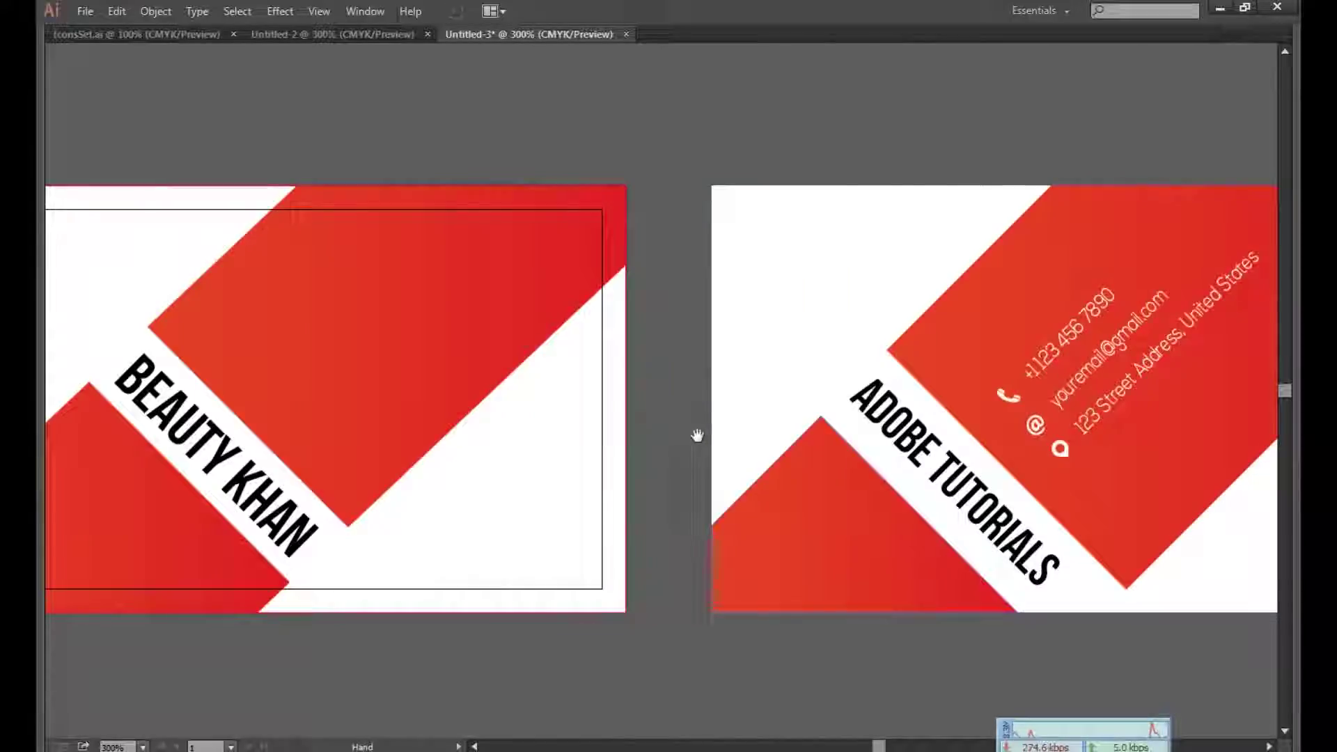